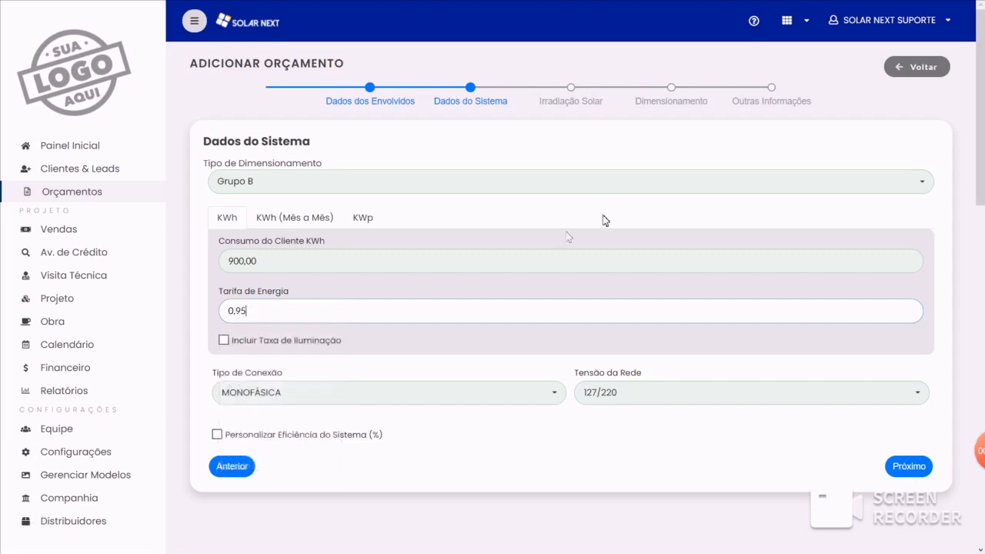
- Set the solar irradiation location of the quote to state MINAS GERAIS and city Águas Vermelhas
{"action": "left_click", "coordinate": [577, 98]}
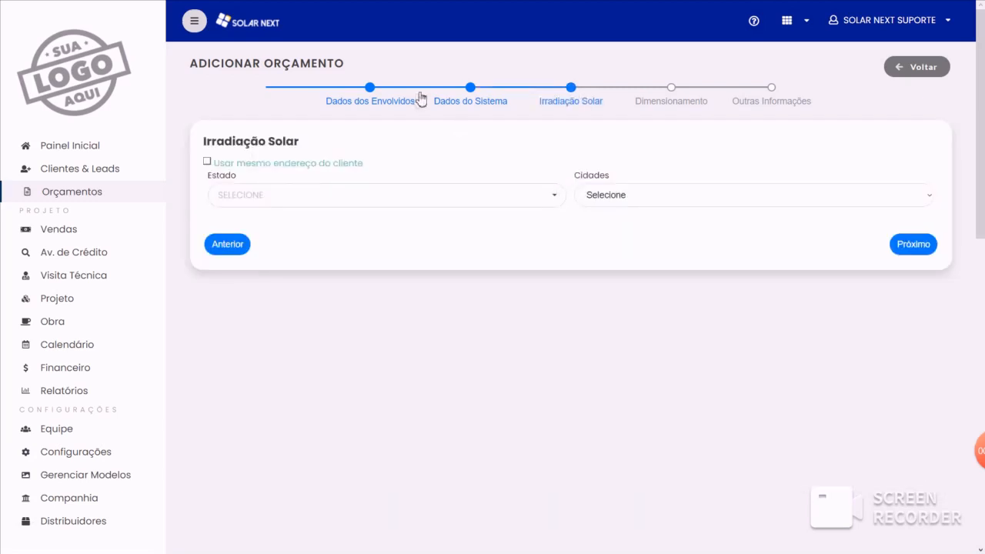
{"action": "left_click", "coordinate": [472, 99]}
{"action": "left_click", "coordinate": [570, 101]}
{"action": "left_click", "coordinate": [550, 202]}
{"action": "scroll", "coordinate": [330, 277], "scroll_direction": "down", "scroll_amount": 5}
{"action": "left_click", "coordinate": [327, 279]}
{"action": "left_click", "coordinate": [697, 197]}
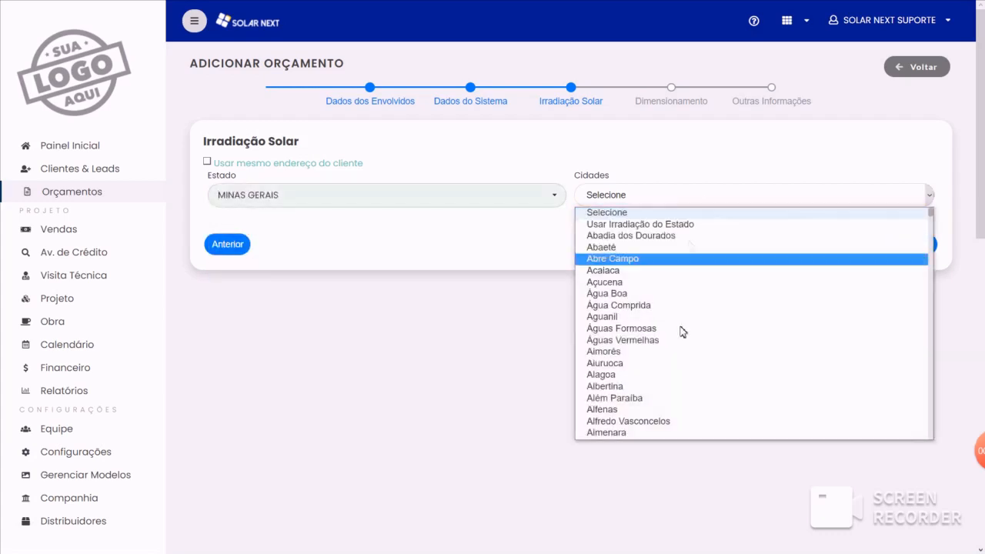
{"action": "left_click", "coordinate": [653, 341]}
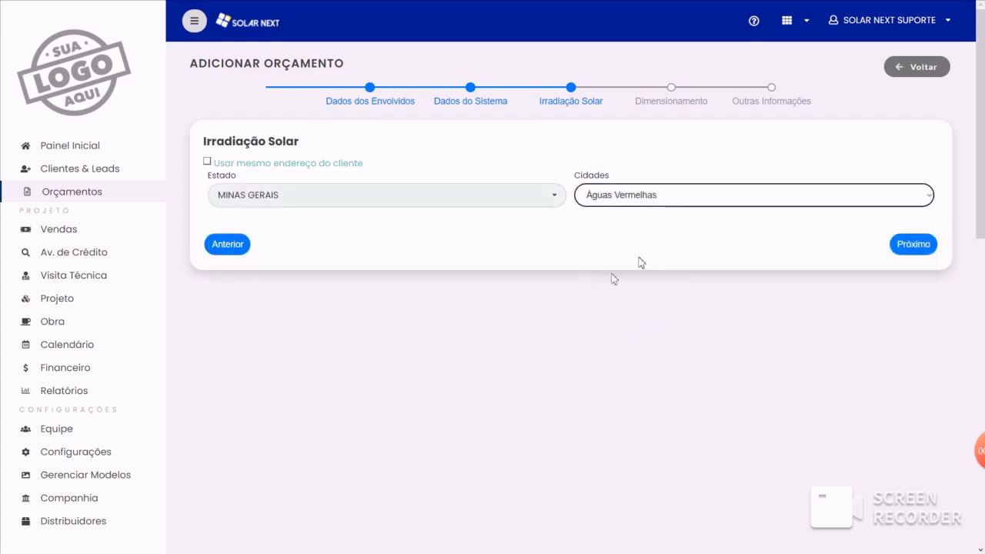
- Choose Estoque Próprio as the sizing supplier and size the system by equipment (Por Equipamento)
{"action": "left_click", "coordinate": [681, 104]}
{"action": "left_click", "coordinate": [554, 185]}
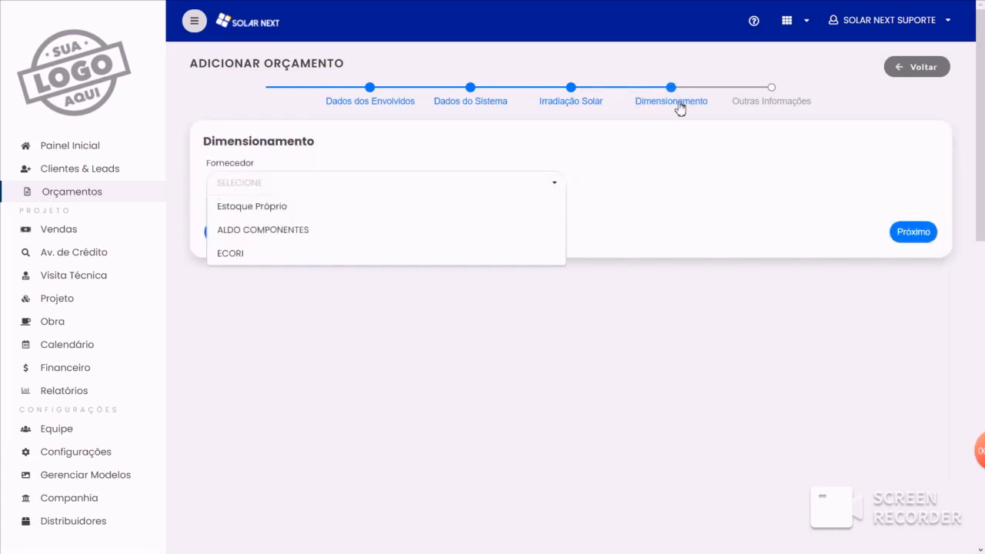
{"action": "left_click", "coordinate": [254, 203]}
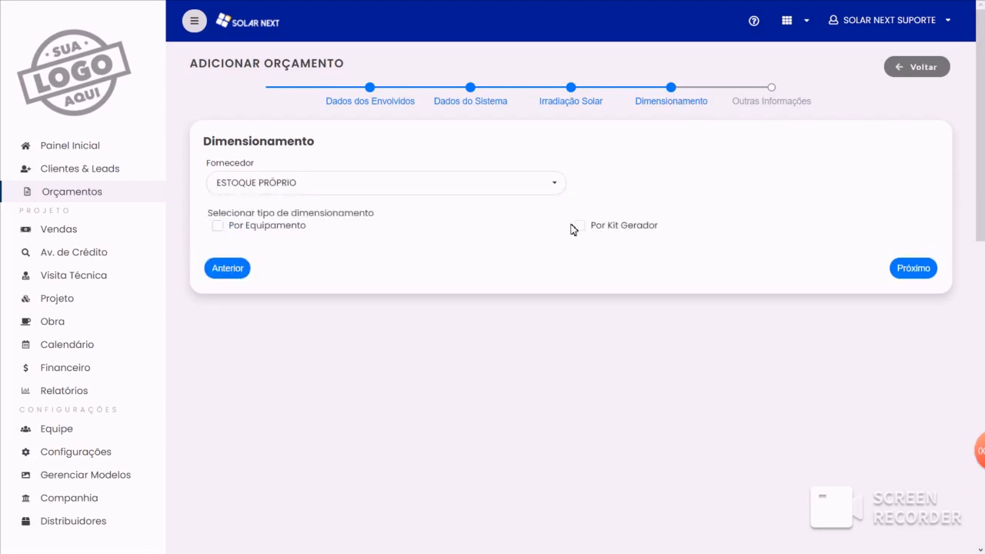
{"action": "left_click", "coordinate": [218, 225]}
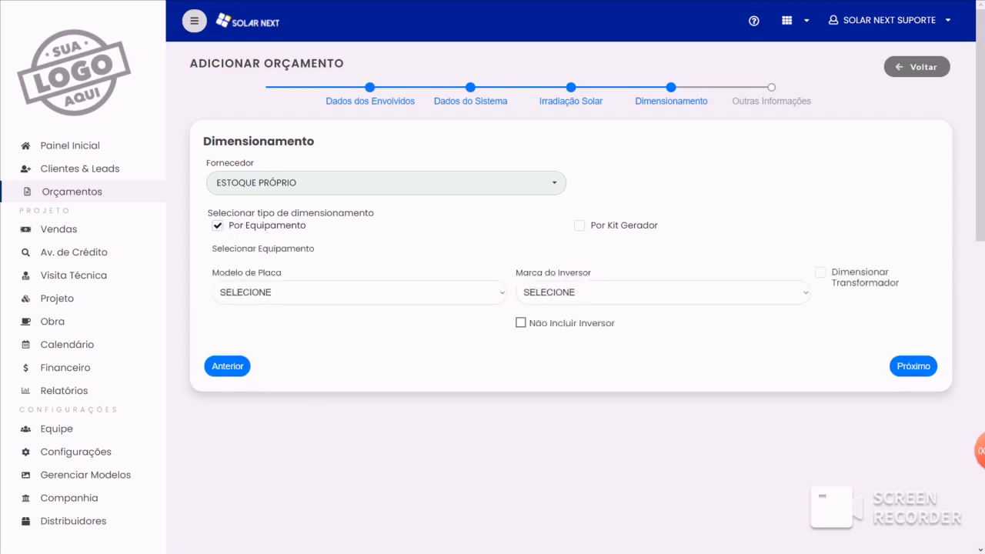
- Select the MODELO FOTOVOLTAICO 500W panel model and SOFAR as the inverter brand
{"action": "left_click", "coordinate": [314, 305]}
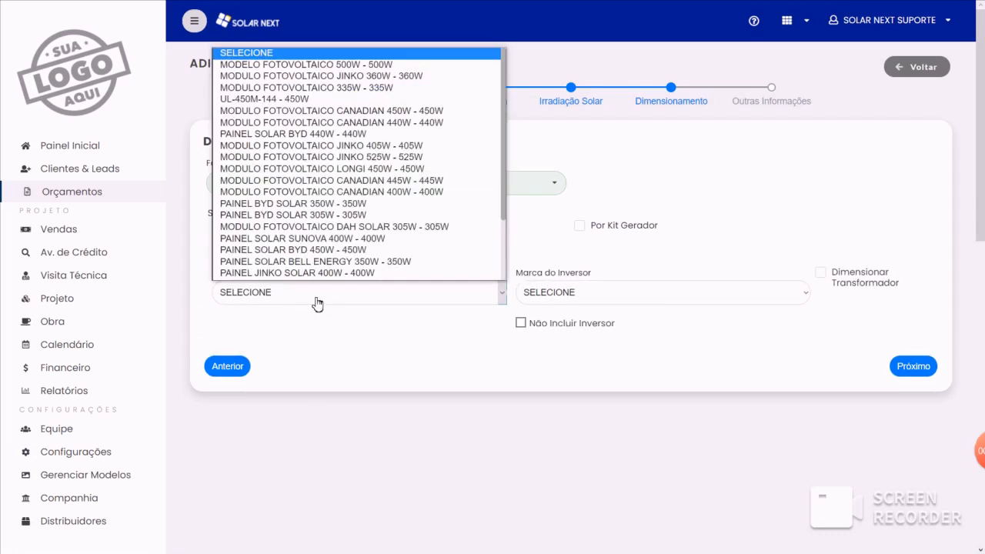
{"action": "left_click", "coordinate": [346, 61]}
{"action": "left_click", "coordinate": [558, 283]}
{"action": "left_click", "coordinate": [556, 320]}
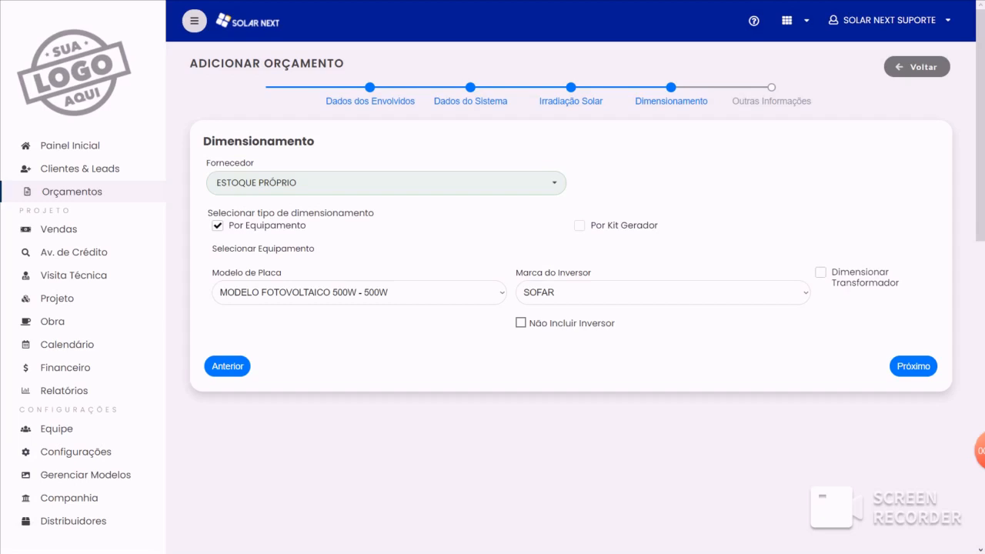
- Continue to the quote's other information and set the transport cost to R$ 200,00
{"action": "left_click", "coordinate": [773, 102]}
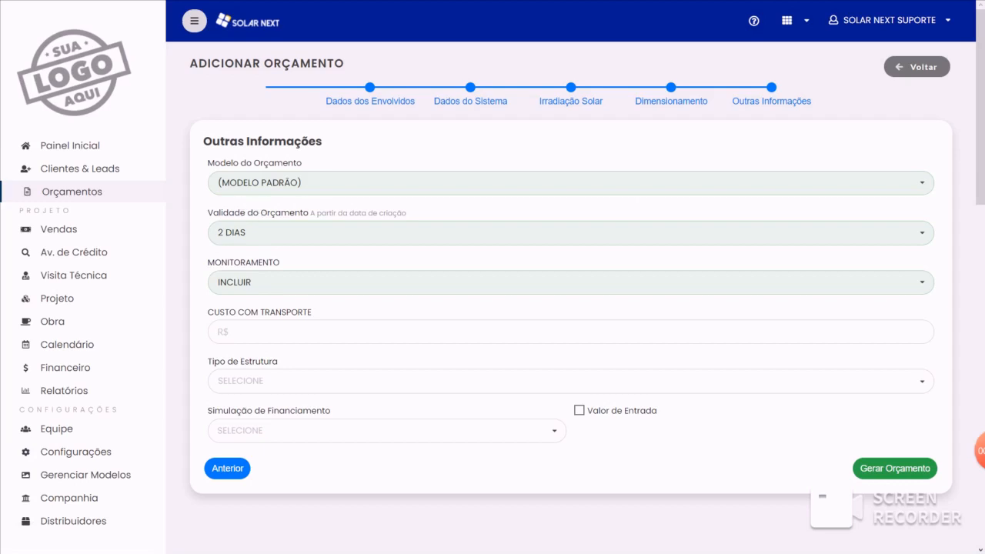
{"action": "left_click", "coordinate": [265, 332]}
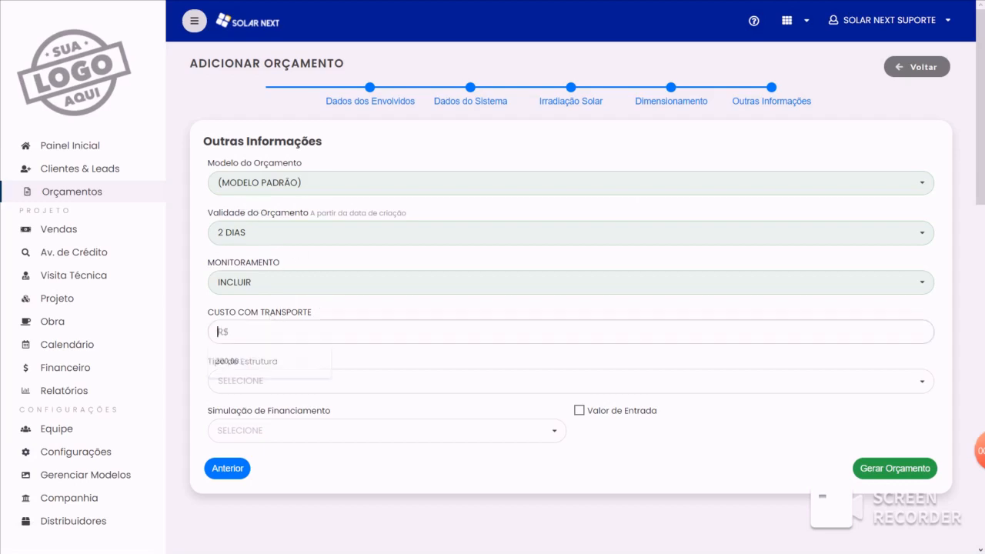
{"action": "left_click", "coordinate": [260, 360]}
{"action": "left_click", "coordinate": [290, 260]}
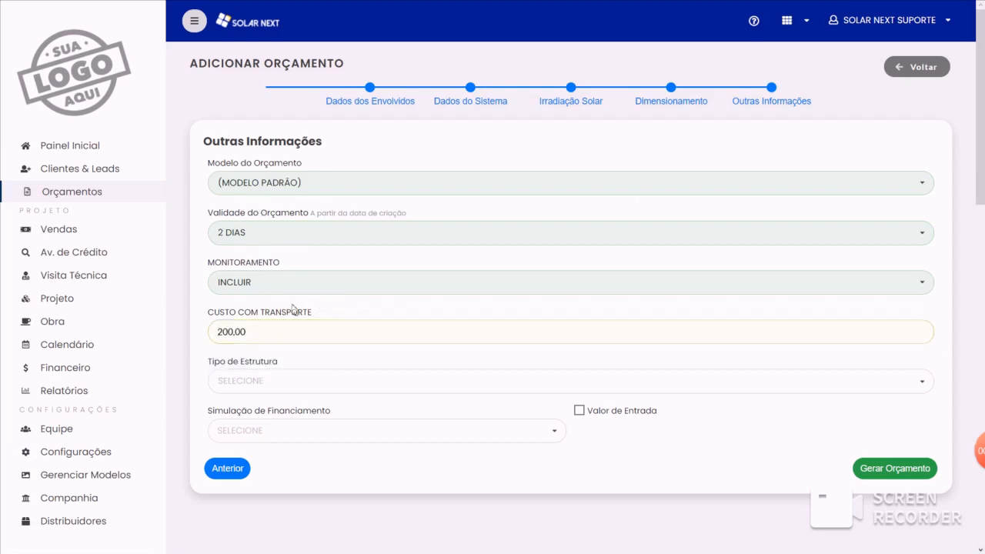
- Set the structure type to ROMANA, simulate financing with SICOOB, and generate the quote
{"action": "left_click", "coordinate": [277, 381]}
{"action": "left_click", "coordinate": [264, 411]}
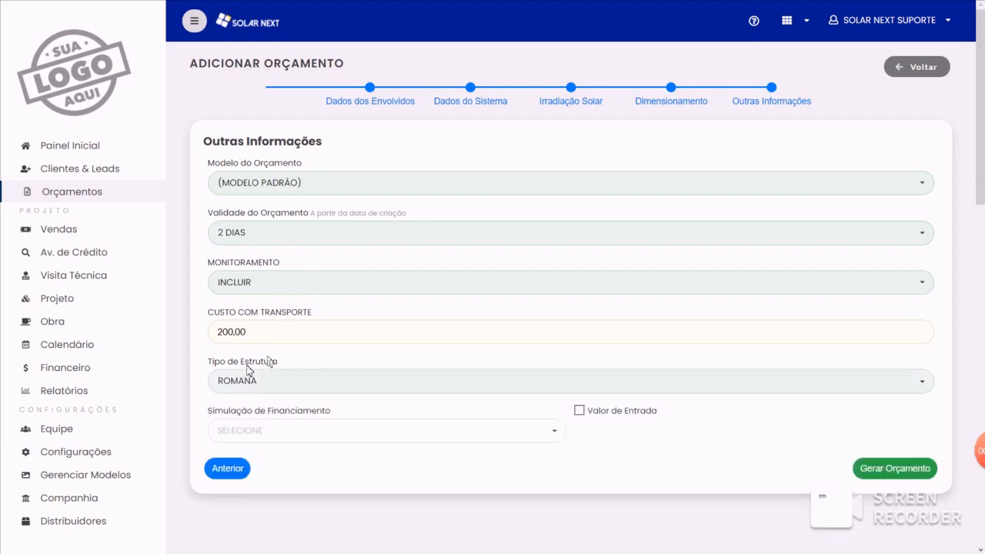
{"action": "left_click", "coordinate": [300, 433]}
{"action": "left_click", "coordinate": [258, 455]}
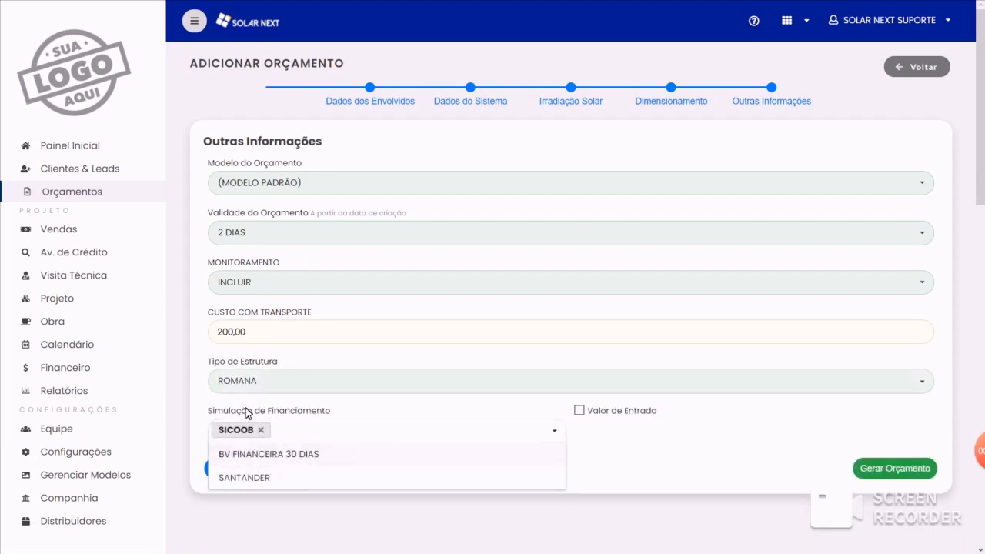
{"action": "left_click", "coordinate": [248, 413]}
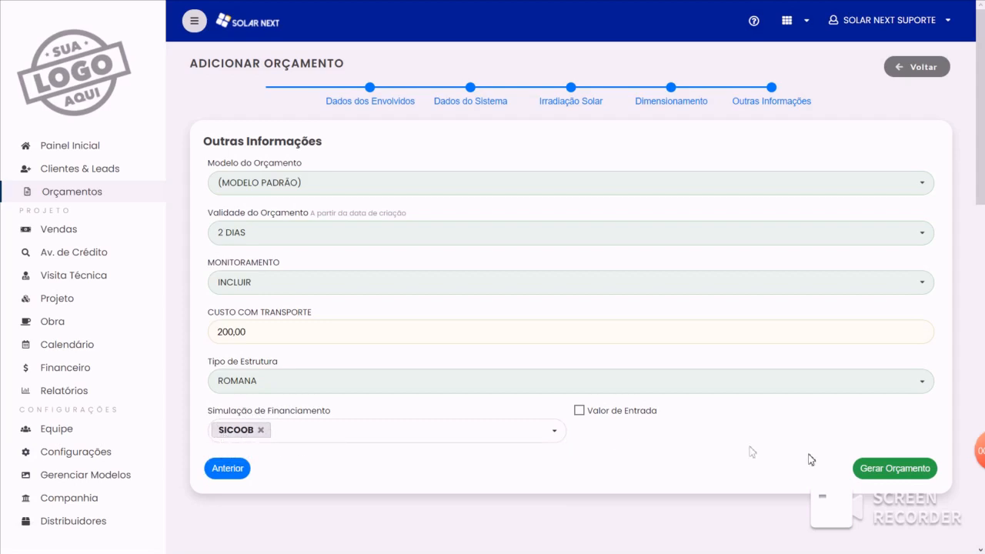
{"action": "left_click", "coordinate": [864, 468]}
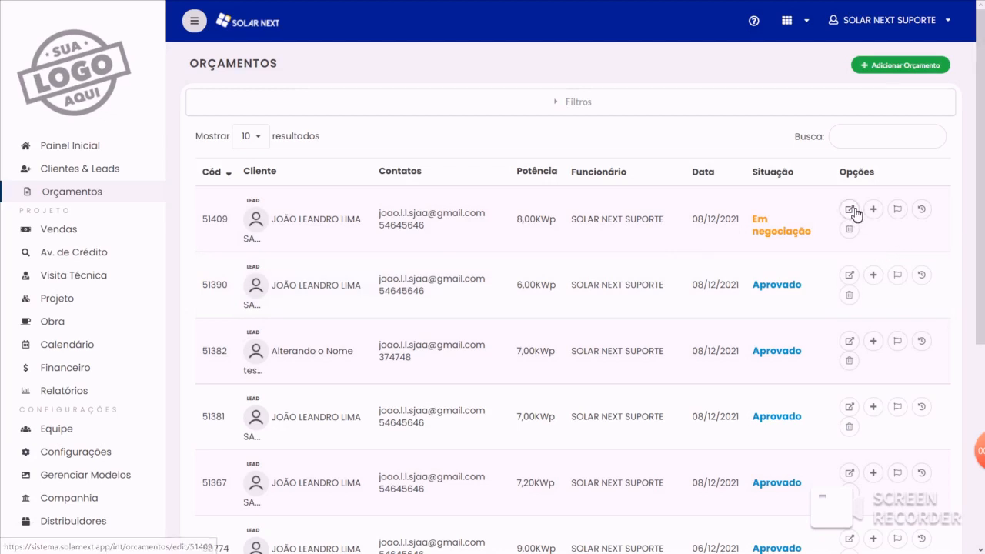
- Open the newly generated quote for editing and review its system data
{"action": "left_click", "coordinate": [849, 209]}
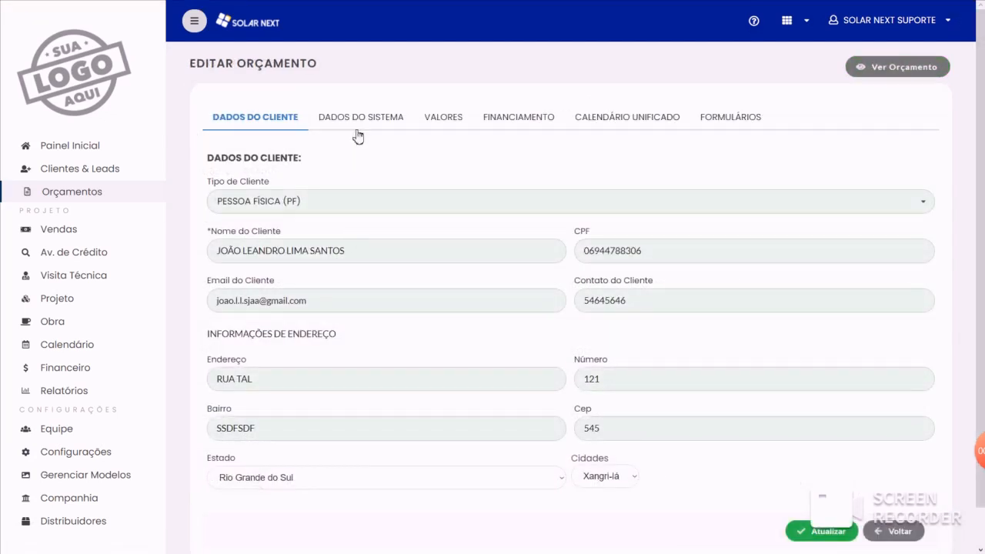
{"action": "left_click", "coordinate": [361, 118]}
{"action": "scroll", "coordinate": [484, 227], "scroll_direction": "down", "scroll_amount": 3}
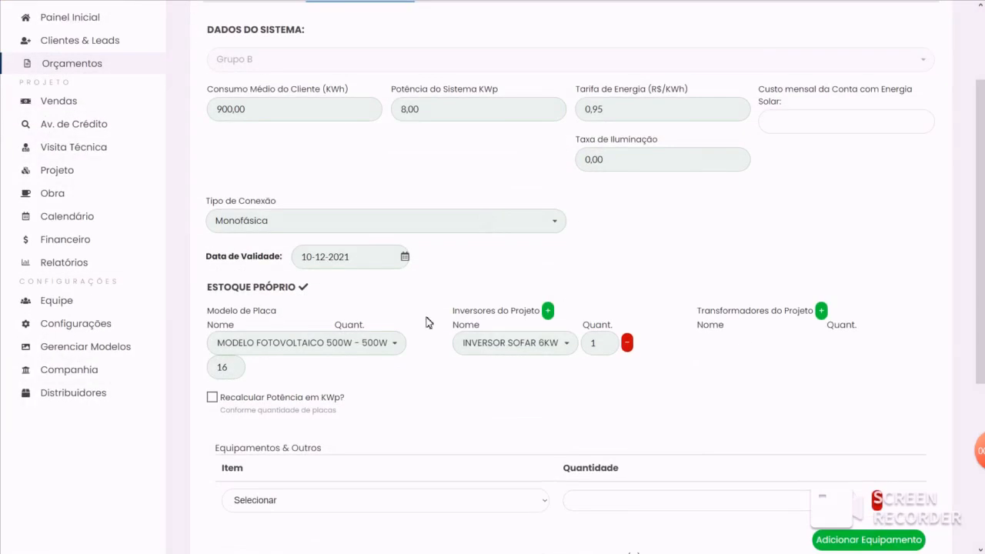
{"action": "scroll", "coordinate": [361, 398], "scroll_direction": "up", "scroll_amount": 2}
{"action": "left_click", "coordinate": [246, 173]}
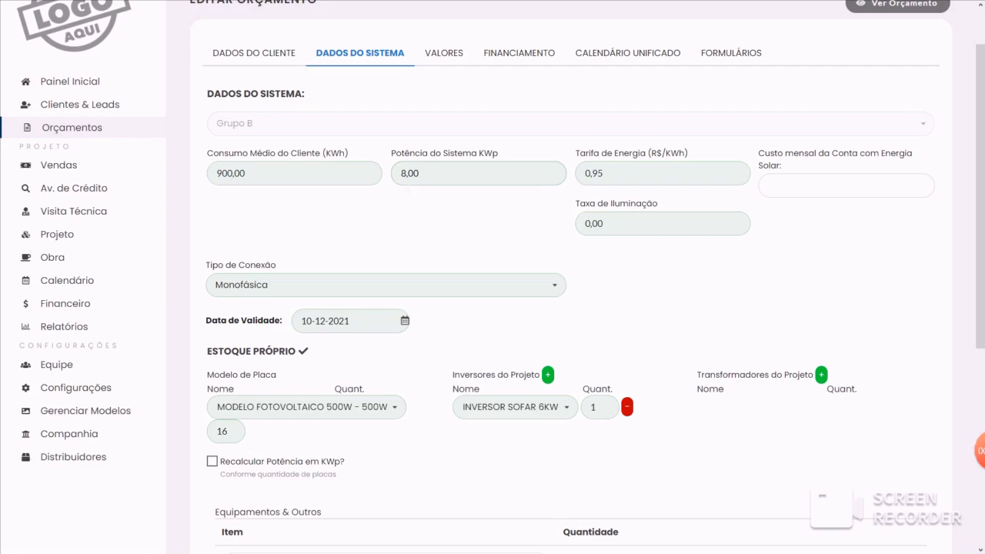
{"action": "scroll", "coordinate": [479, 334], "scroll_direction": "down", "scroll_amount": 1}
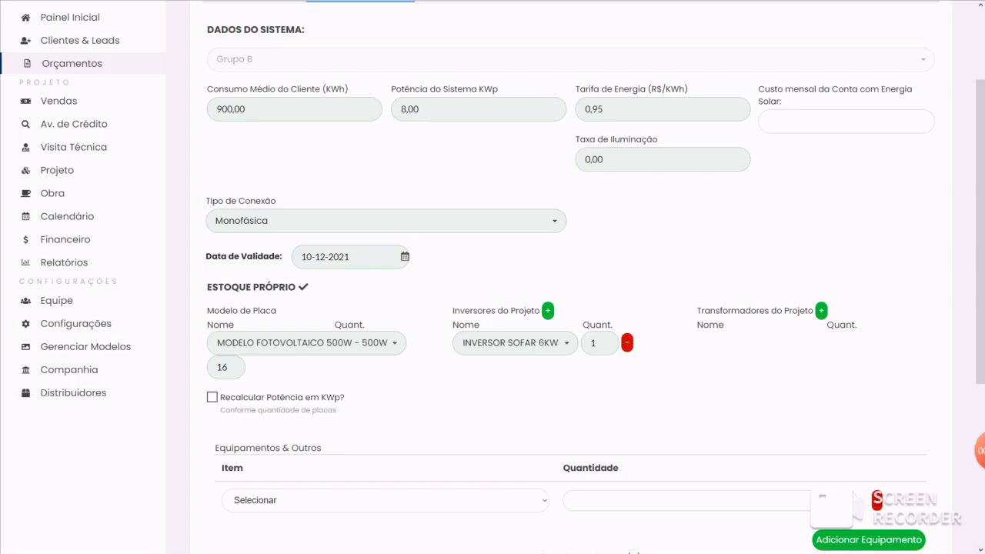
- Try adding a transformer row and an extra inverter row to the project, removing each again
{"action": "left_click", "coordinate": [821, 310]}
{"action": "left_click", "coordinate": [868, 343]}
{"action": "left_click", "coordinate": [548, 310]}
{"action": "left_click", "coordinate": [628, 367]}
- Choose CABO TESTE 2M as the additional equipment item, and add and remove a second equipment row
{"action": "scroll", "coordinate": [339, 400], "scroll_direction": "down", "scroll_amount": 2}
{"action": "left_click", "coordinate": [360, 377]}
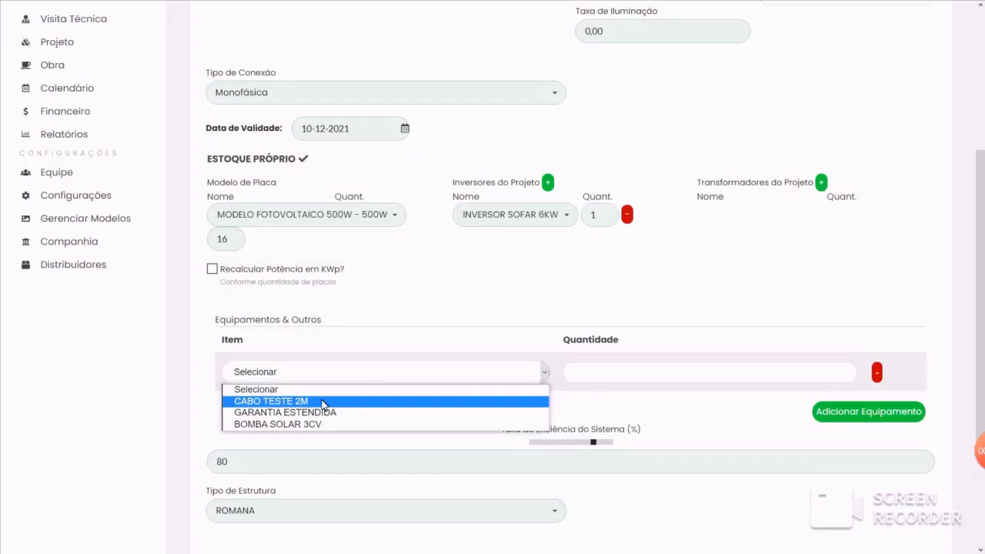
{"action": "left_click", "coordinate": [254, 400]}
{"action": "left_click", "coordinate": [367, 320]}
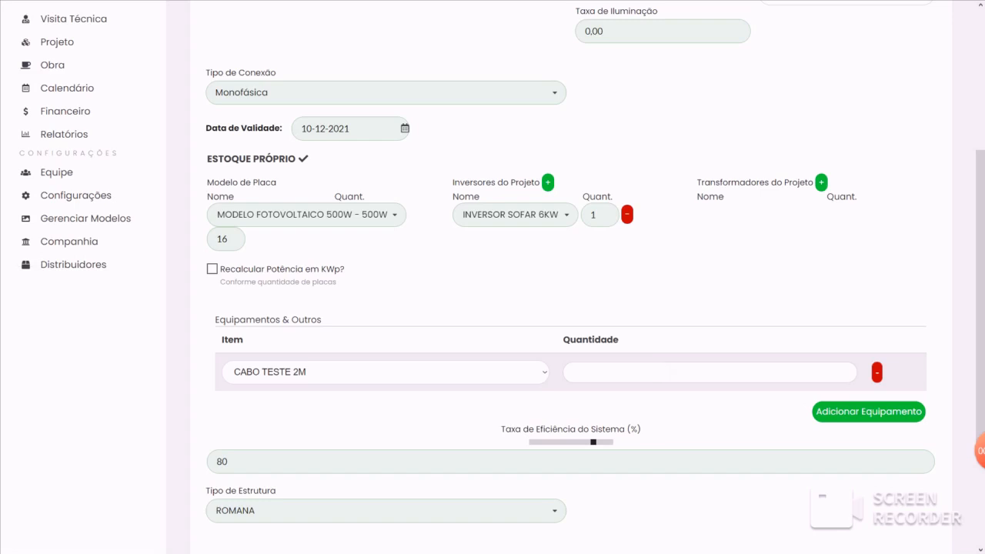
{"action": "left_click", "coordinate": [861, 413]}
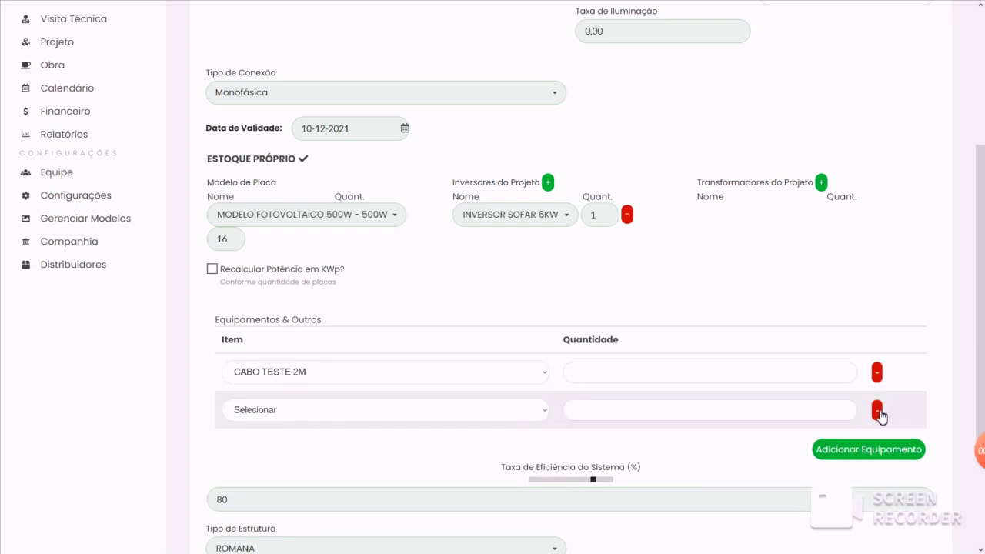
{"action": "left_click", "coordinate": [877, 412]}
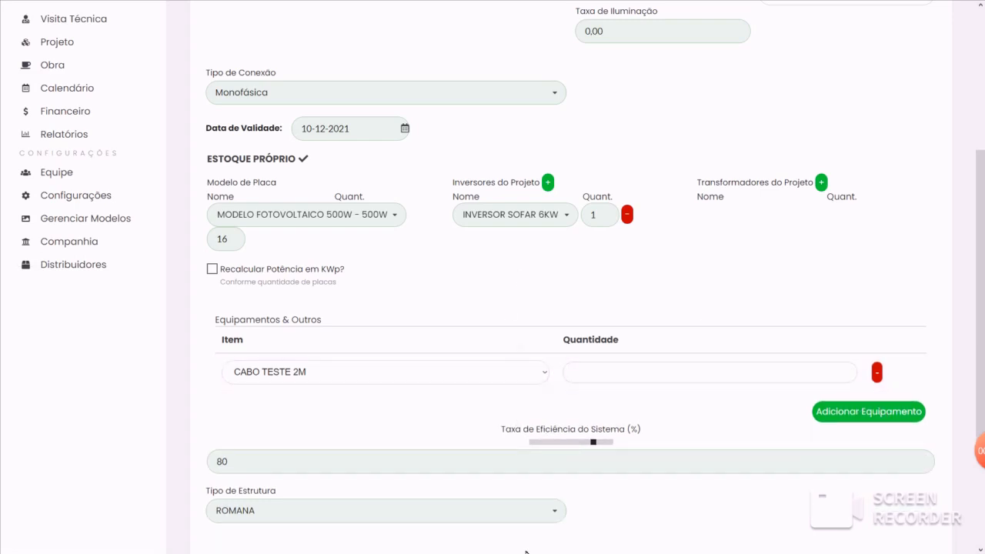
- Open the quote's presentation and review the proposal's equipment, investment, sizing, financial analysis and financing sections
{"action": "scroll", "coordinate": [520, 493], "scroll_direction": "up", "scroll_amount": 2}
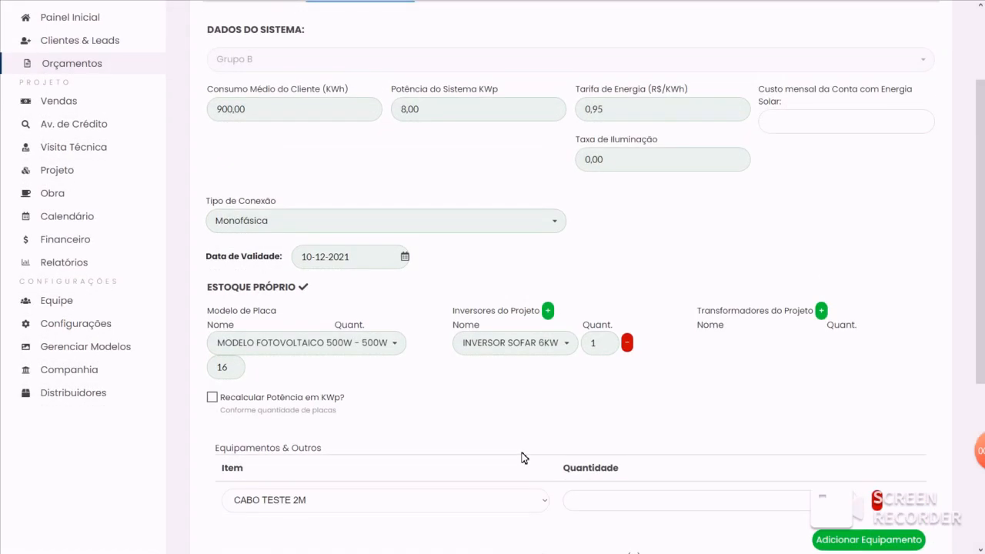
{"action": "scroll", "coordinate": [521, 457], "scroll_direction": "up", "scroll_amount": 2}
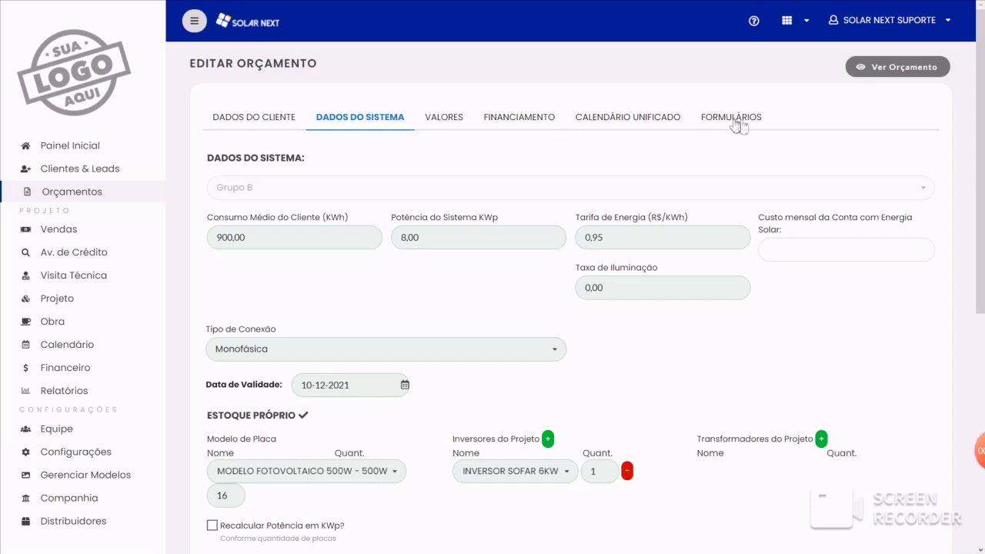
{"action": "left_click", "coordinate": [908, 72]}
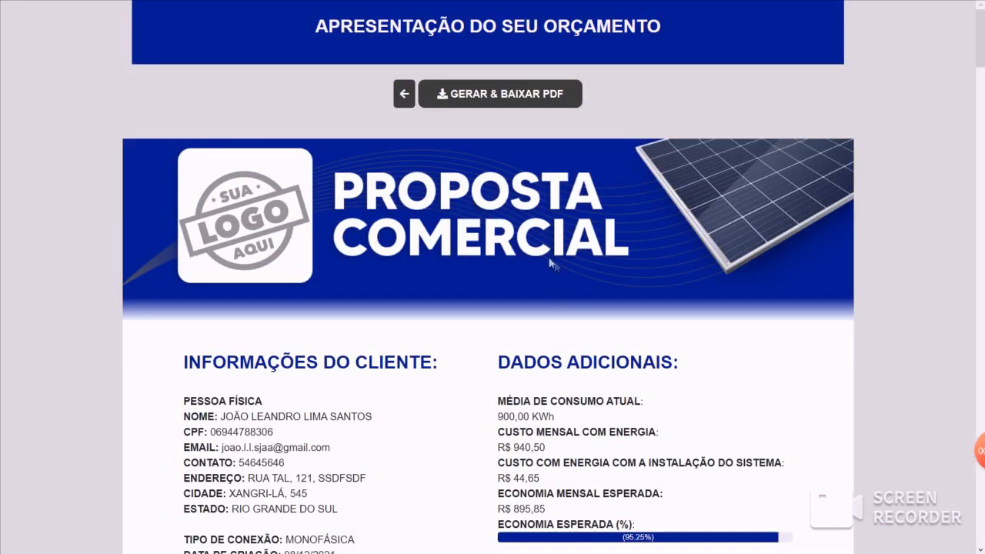
{"action": "scroll", "coordinate": [505, 250], "scroll_direction": "down", "scroll_amount": 15}
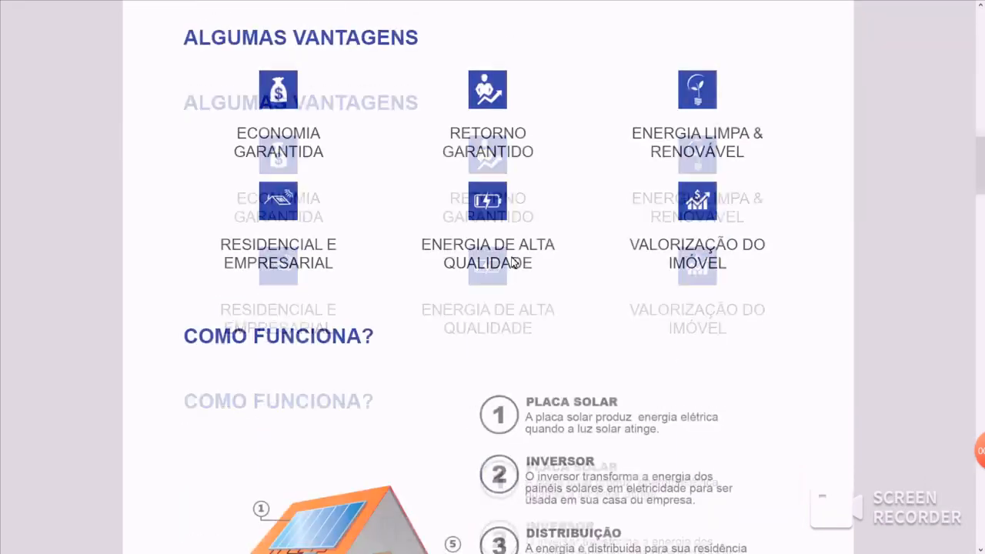
{"action": "scroll", "coordinate": [512, 259], "scroll_direction": "down", "scroll_amount": 4}
{"action": "scroll", "coordinate": [512, 259], "scroll_direction": "up", "scroll_amount": 1}
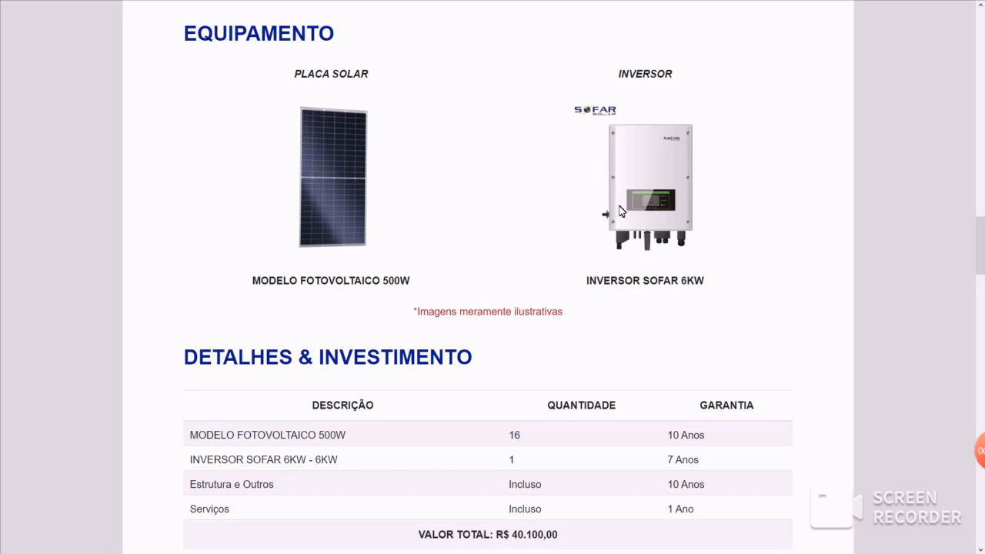
{"action": "scroll", "coordinate": [354, 292], "scroll_direction": "down", "scroll_amount": 2}
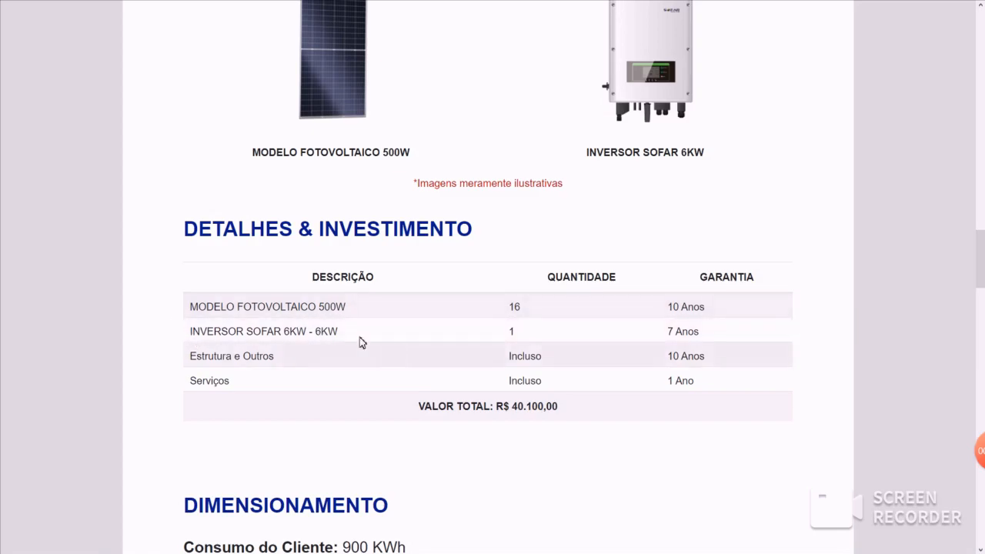
{"action": "scroll", "coordinate": [342, 308], "scroll_direction": "down", "scroll_amount": 7}
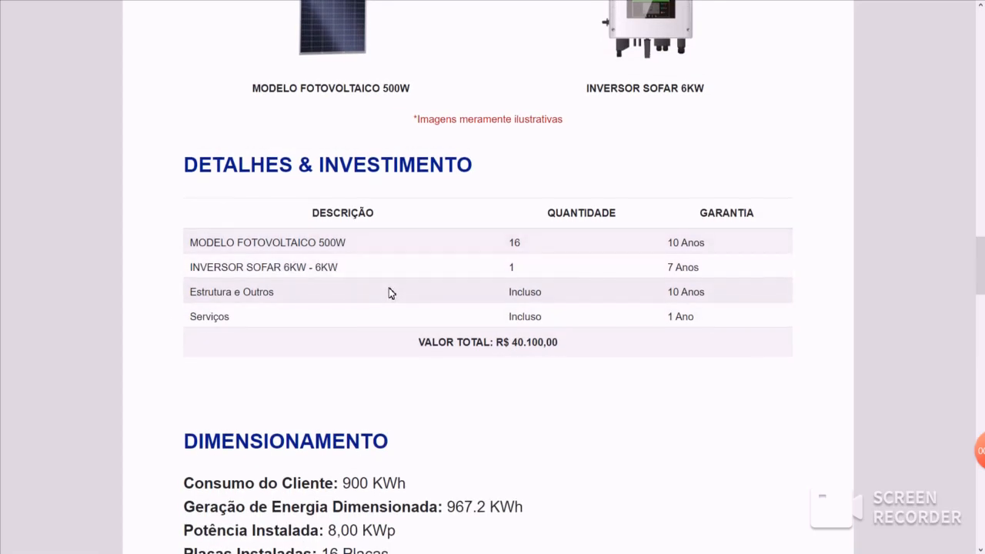
{"action": "scroll", "coordinate": [402, 257], "scroll_direction": "down", "scroll_amount": 15}
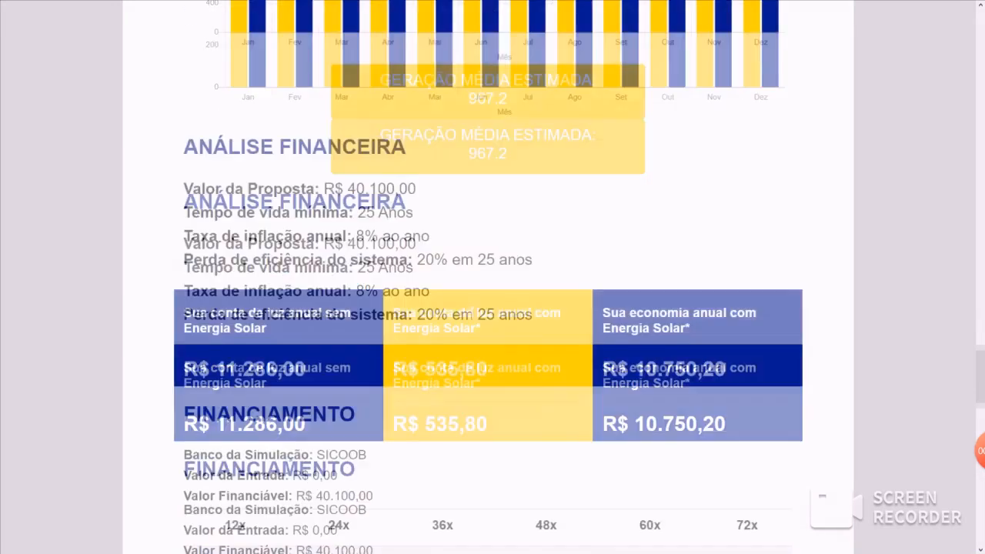
{"action": "scroll", "coordinate": [621, 319], "scroll_direction": "up", "scroll_amount": 20}
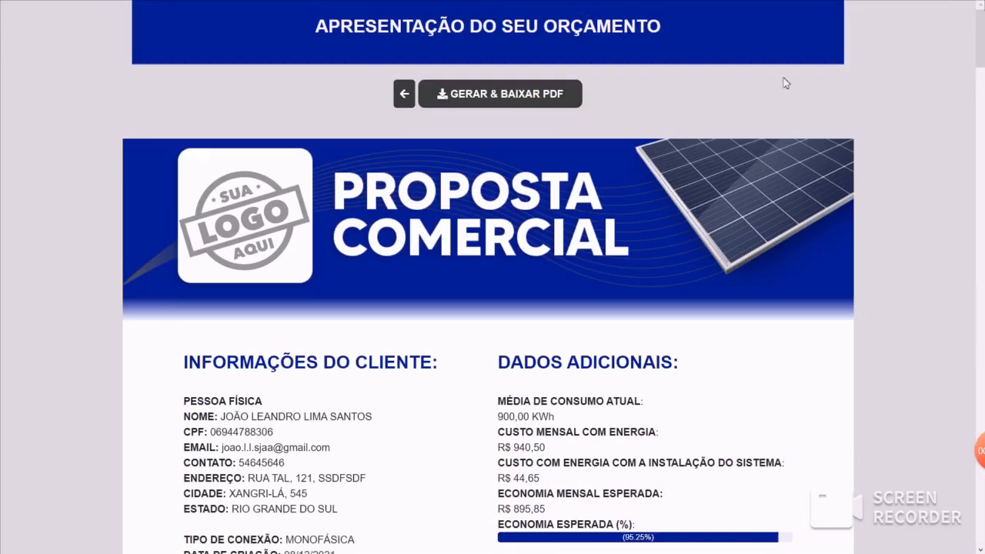
- Return from the presentation to editing the quote and examine the equipment section of its system data
{"action": "left_click", "coordinate": [404, 94]}
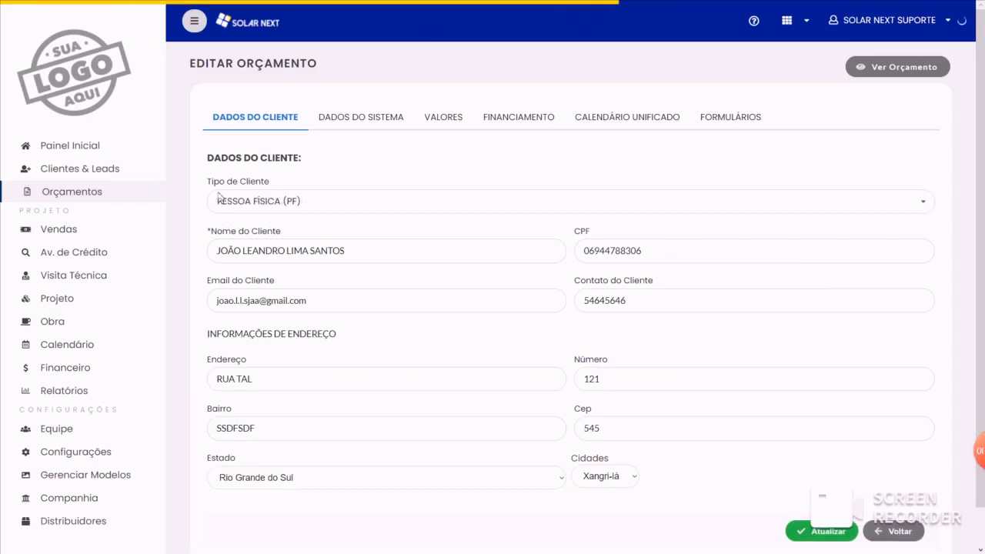
{"action": "left_click", "coordinate": [363, 123]}
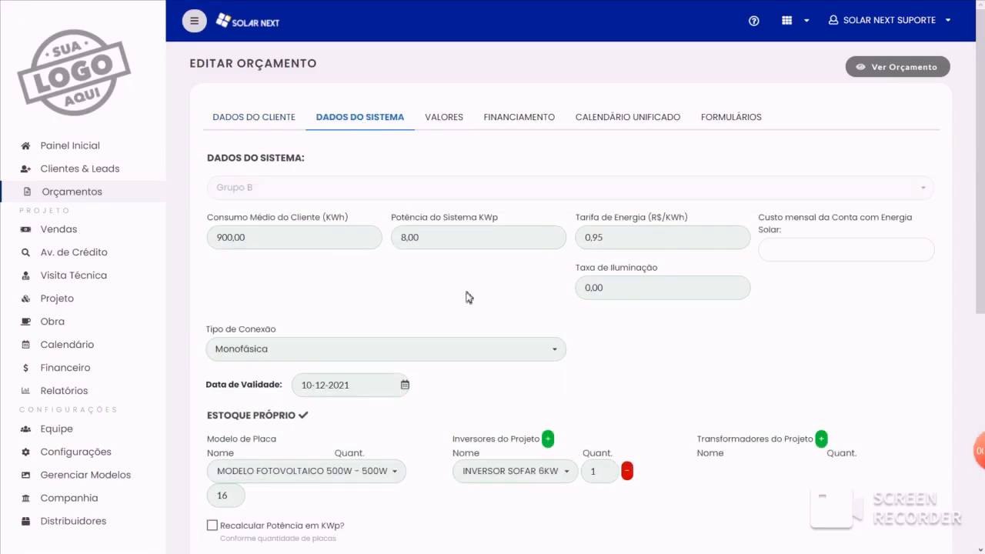
{"action": "scroll", "coordinate": [493, 300], "scroll_direction": "down", "scroll_amount": 3}
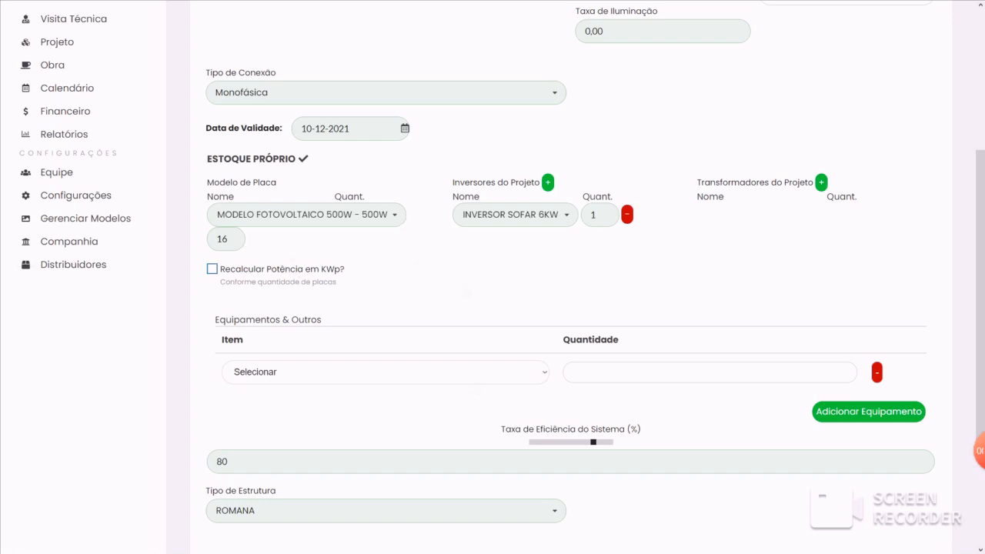
- Leave the quote for the panel model settings (Placas) and look through the registration form and the list of registered panels
{"action": "scroll", "coordinate": [534, 371], "scroll_direction": "up", "scroll_amount": 1}
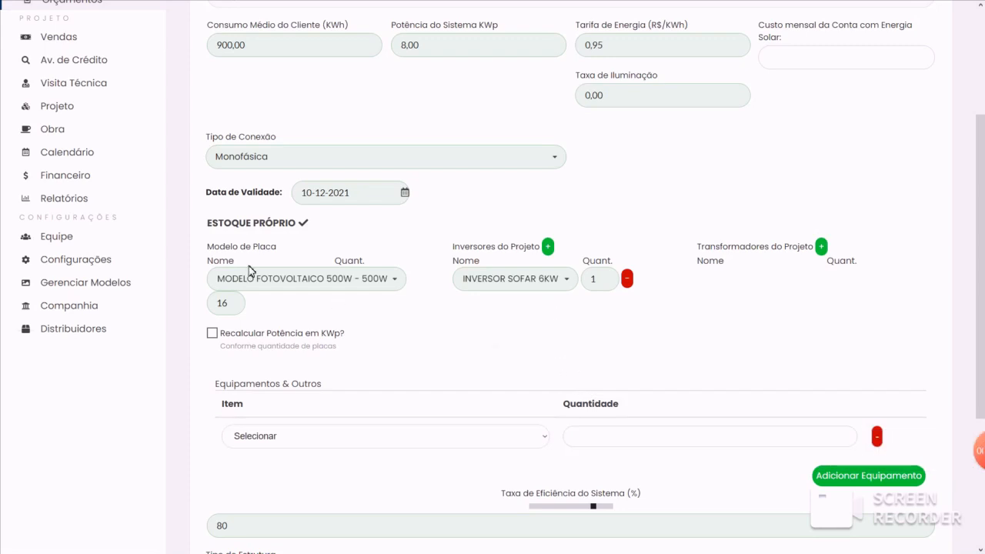
{"action": "left_click_drag", "start_coordinate": [209, 246], "coordinate": [283, 250]}
{"action": "left_click", "coordinate": [283, 250]}
{"action": "left_click", "coordinate": [108, 261]}
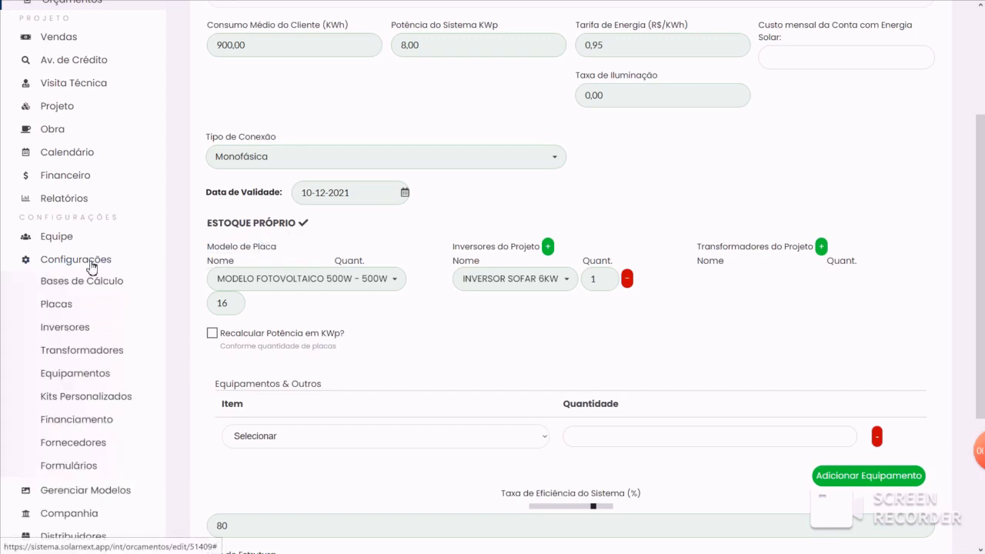
{"action": "left_click", "coordinate": [56, 304]}
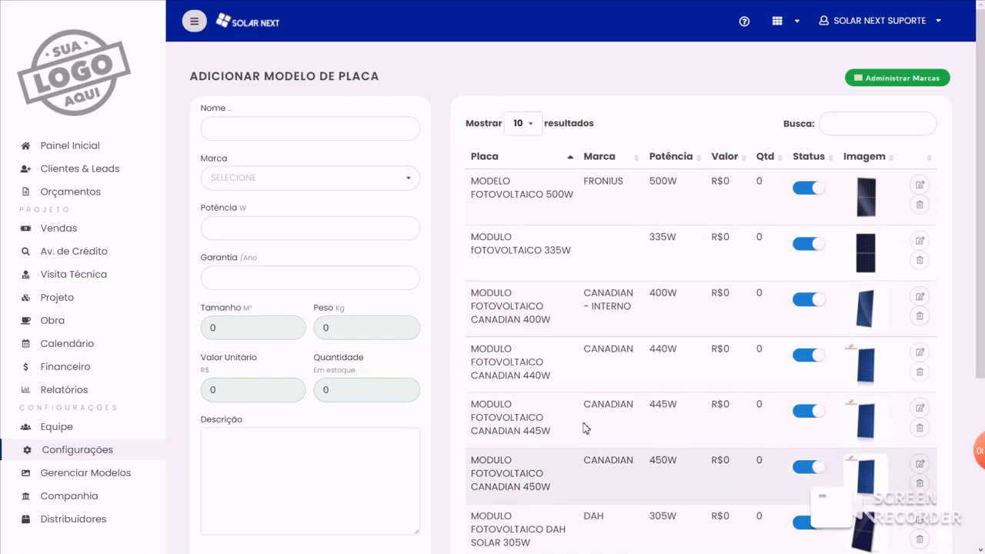
{"action": "scroll", "coordinate": [586, 428], "scroll_direction": "down", "scroll_amount": 3}
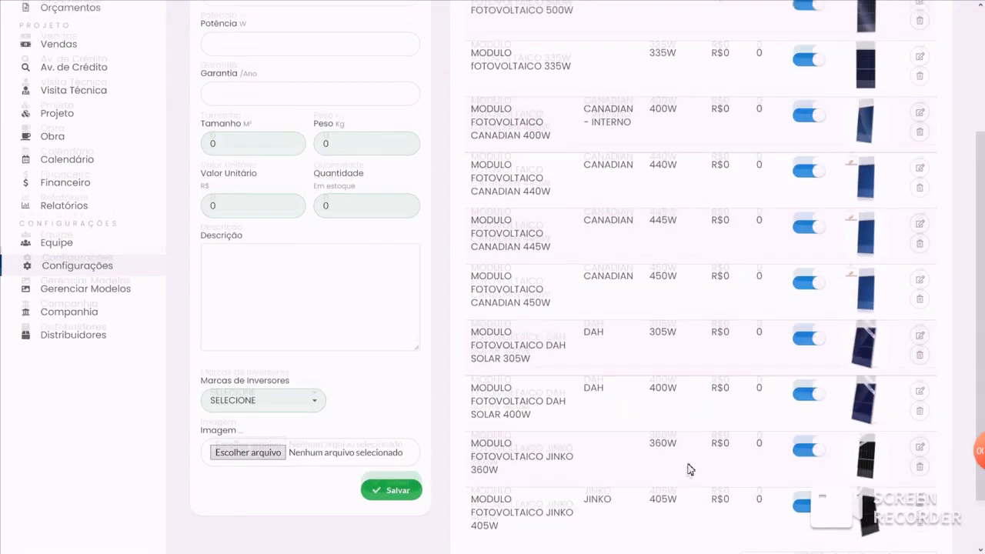
{"action": "scroll", "coordinate": [689, 465], "scroll_direction": "up", "scroll_amount": 3}
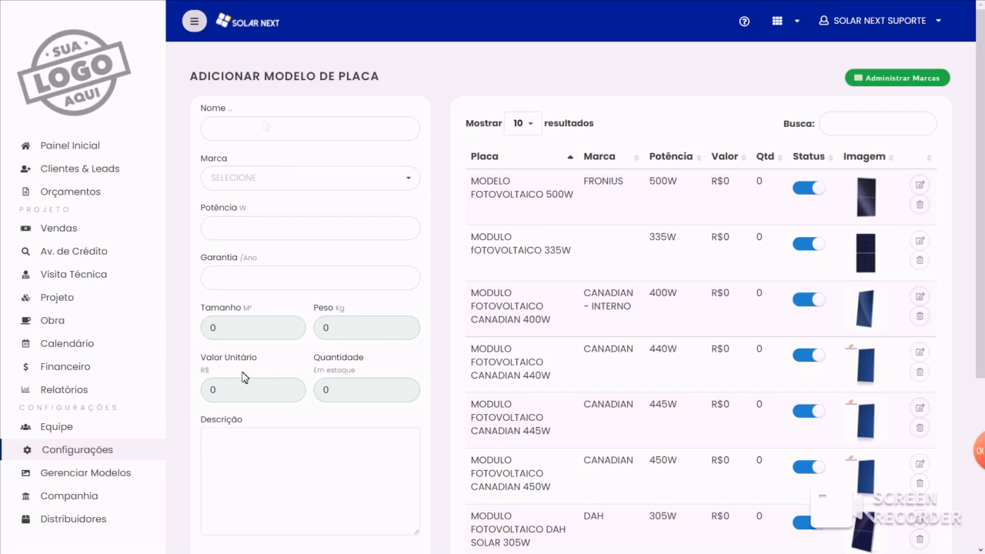
- Open the panel brand administration and add a new panel brand named TESTE
{"action": "left_click", "coordinate": [908, 80]}
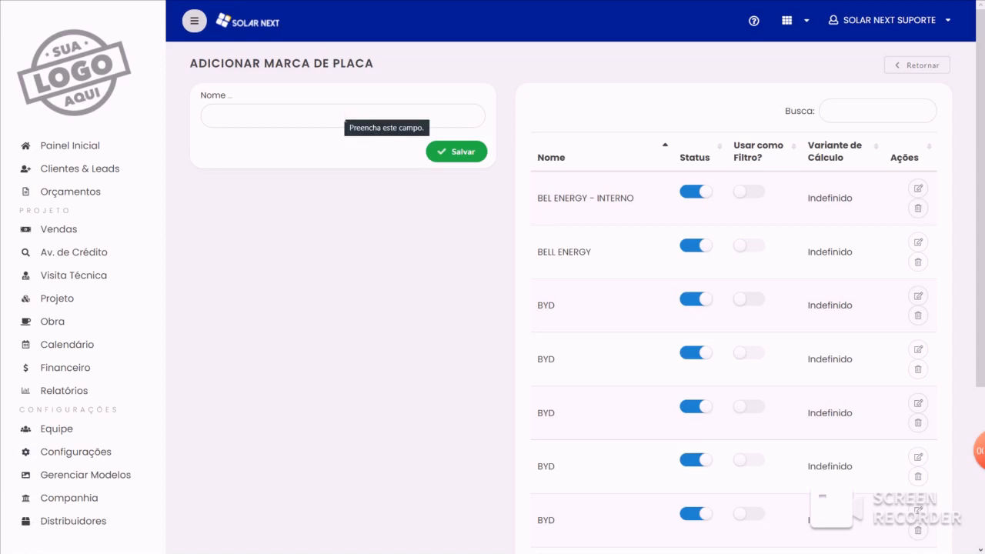
{"action": "left_click", "coordinate": [346, 117]}
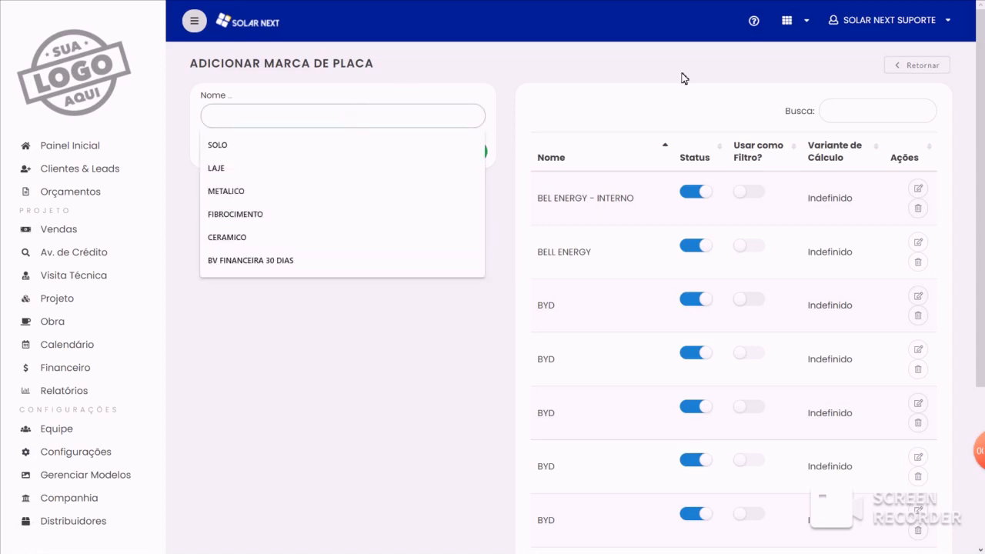
{"action": "type", "text": "TESTE"}
{"action": "left_click", "coordinate": [560, 94]}
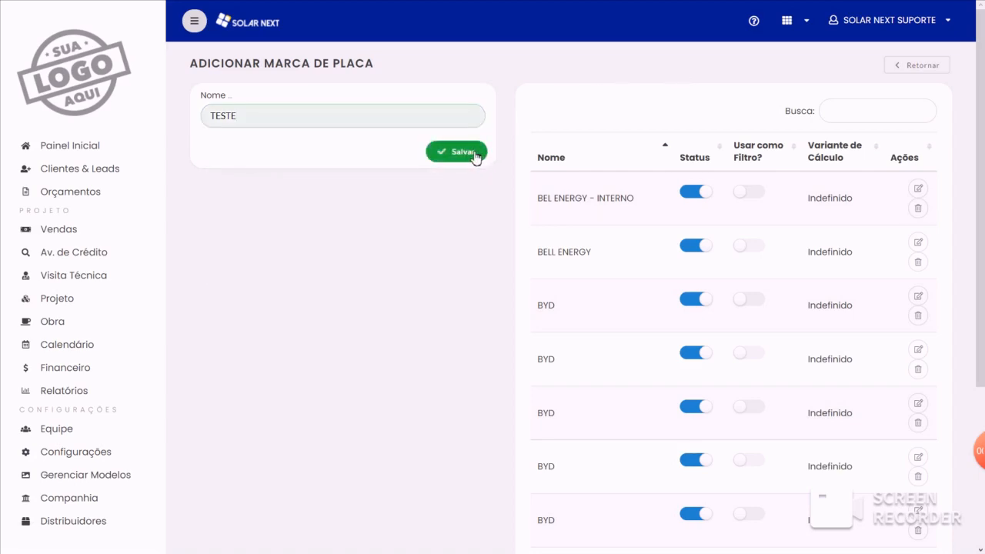
{"action": "scroll", "coordinate": [738, 292], "scroll_direction": "down", "scroll_amount": 3}
{"action": "scroll", "coordinate": [694, 323], "scroll_direction": "up", "scroll_amount": 3}
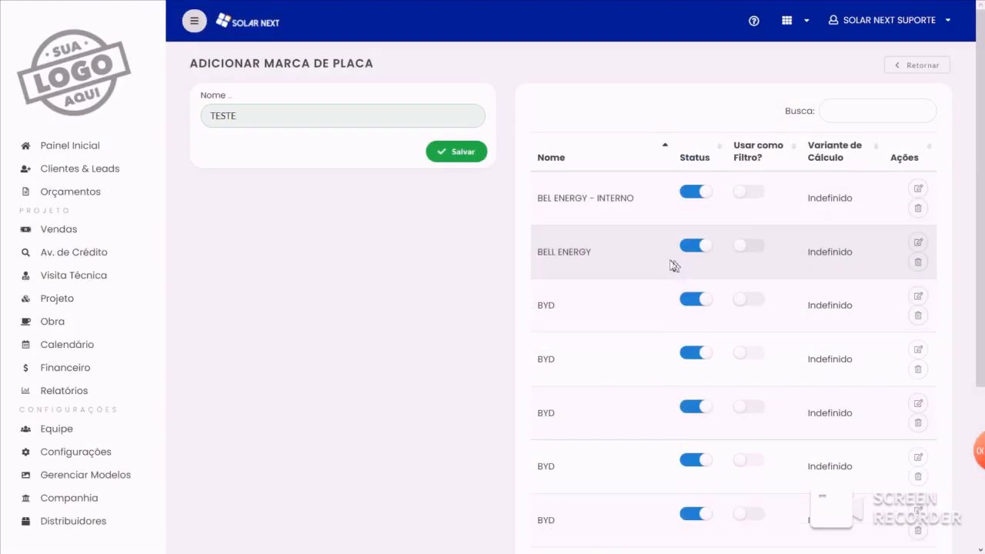
{"action": "left_click", "coordinate": [457, 152]}
- Look for the new brand in the panel brand list and filter the list by TES
{"action": "scroll", "coordinate": [687, 219], "scroll_direction": "down", "scroll_amount": 2}
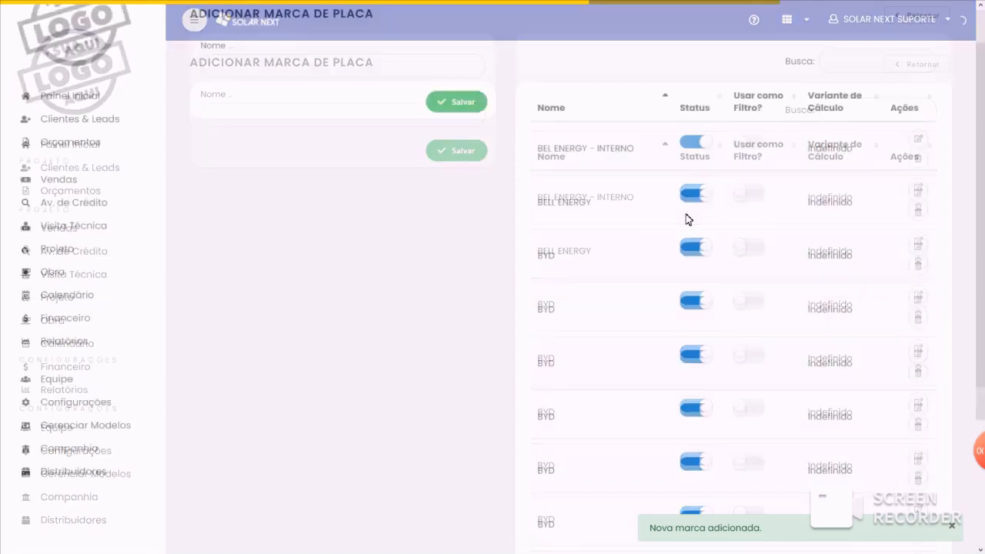
{"action": "scroll", "coordinate": [687, 219], "scroll_direction": "down", "scroll_amount": 2}
{"action": "left_click", "coordinate": [863, 500]}
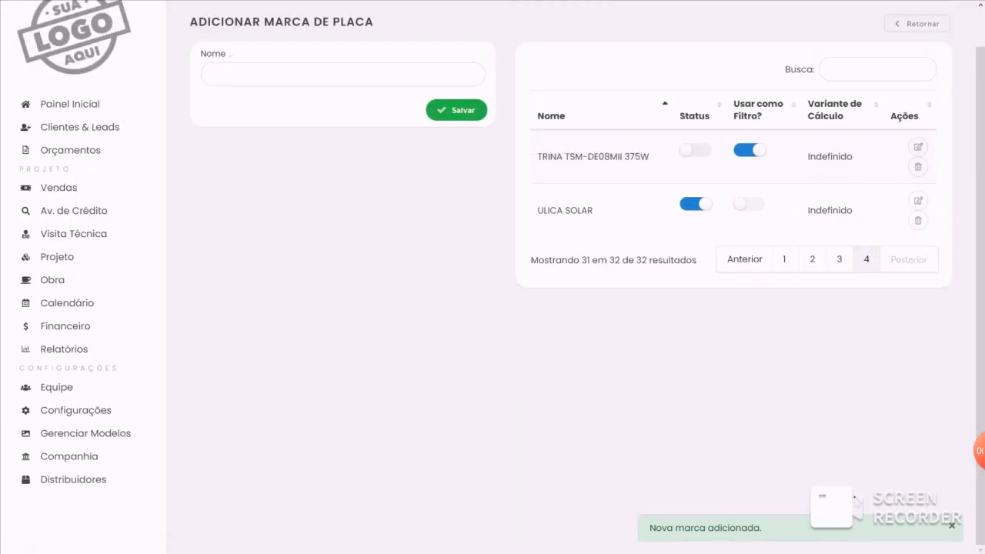
{"action": "left_click", "coordinate": [839, 261]}
{"action": "left_click", "coordinate": [831, 69]}
{"action": "type", "text": "TES"}
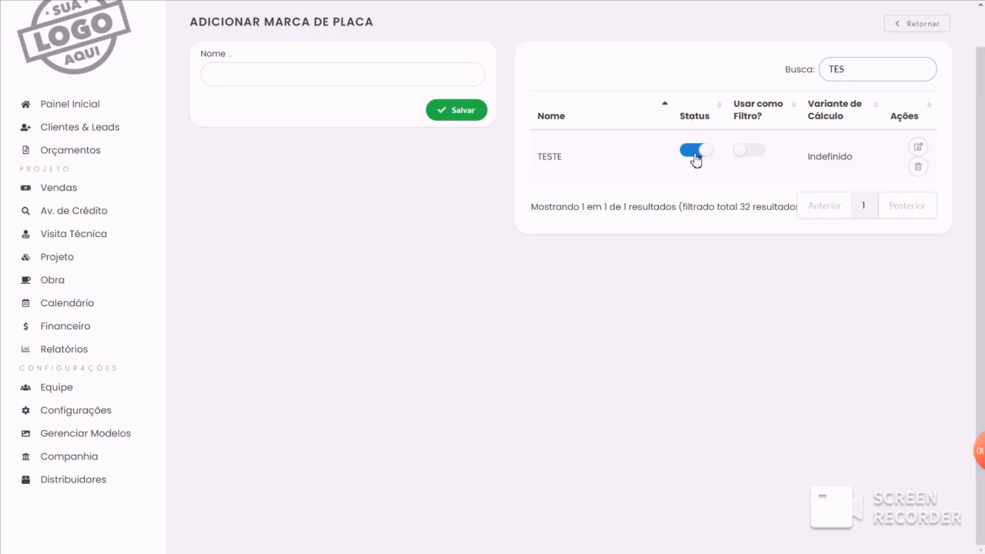
- Open the TESTE brand's calculation variant, examine its rate type and rate value settings, and go back without updating
{"action": "left_click", "coordinate": [924, 153]}
{"action": "left_click", "coordinate": [339, 171]}
{"action": "left_click", "coordinate": [299, 194]}
{"action": "left_click", "coordinate": [262, 260]}
{"action": "left_click", "coordinate": [271, 282]}
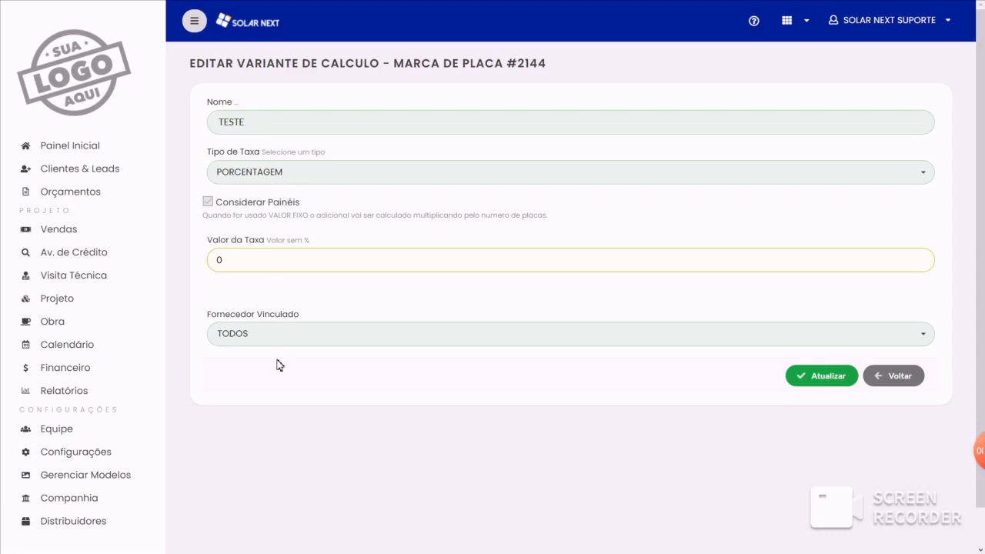
{"action": "left_click", "coordinate": [897, 377]}
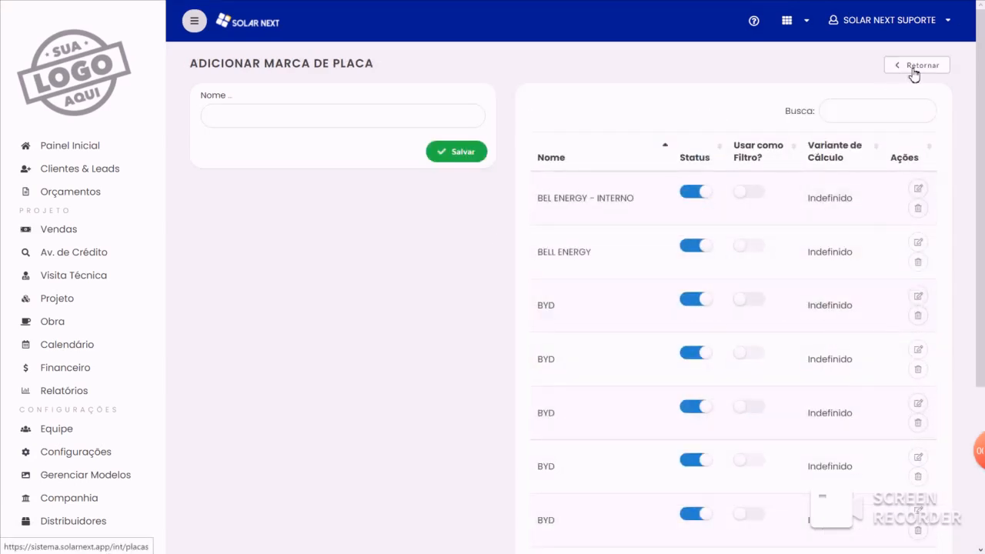
- Return to the panel models and start a new one named PAINEL TESTE 500W with the brand TESTE
{"action": "left_click", "coordinate": [914, 68]}
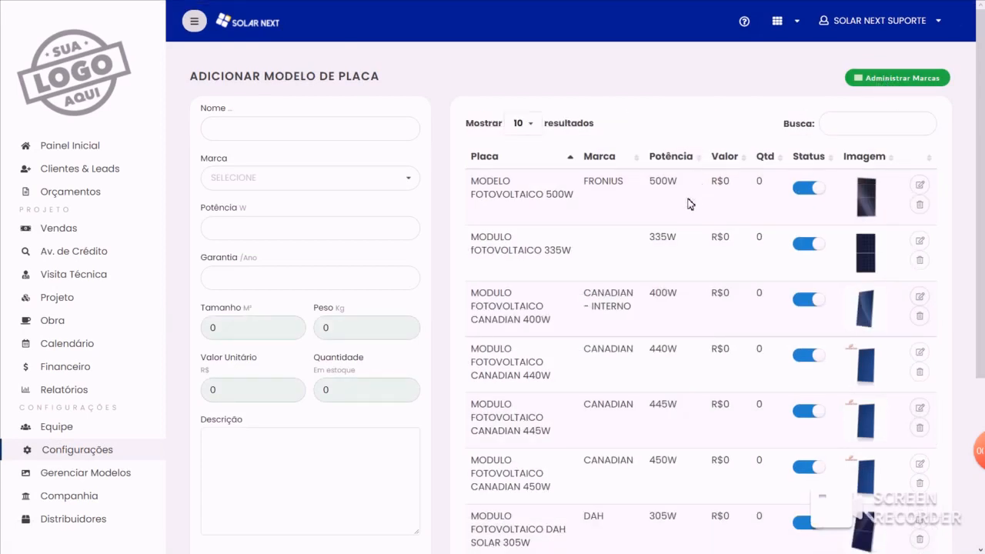
{"action": "left_click", "coordinate": [360, 129]}
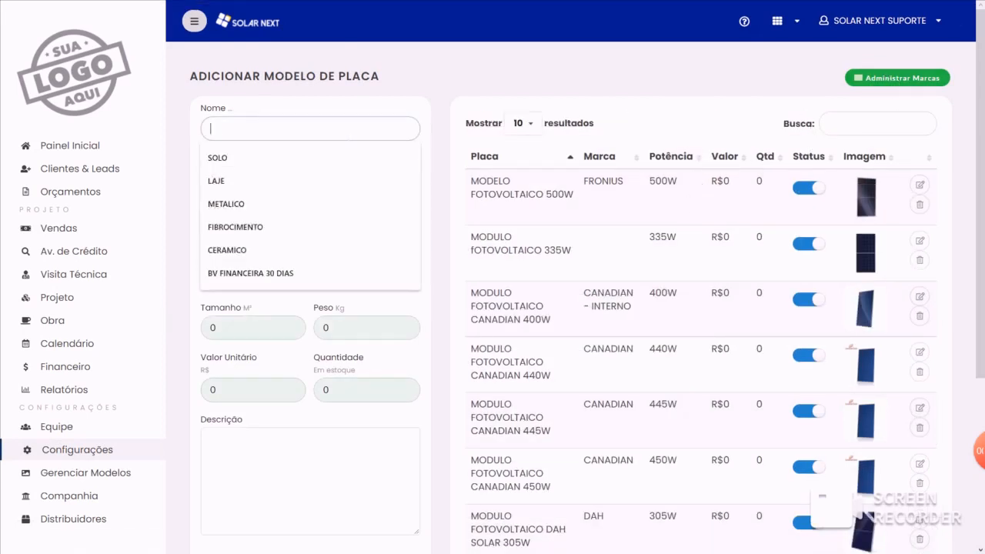
{"action": "type", "text": "PAINE"}
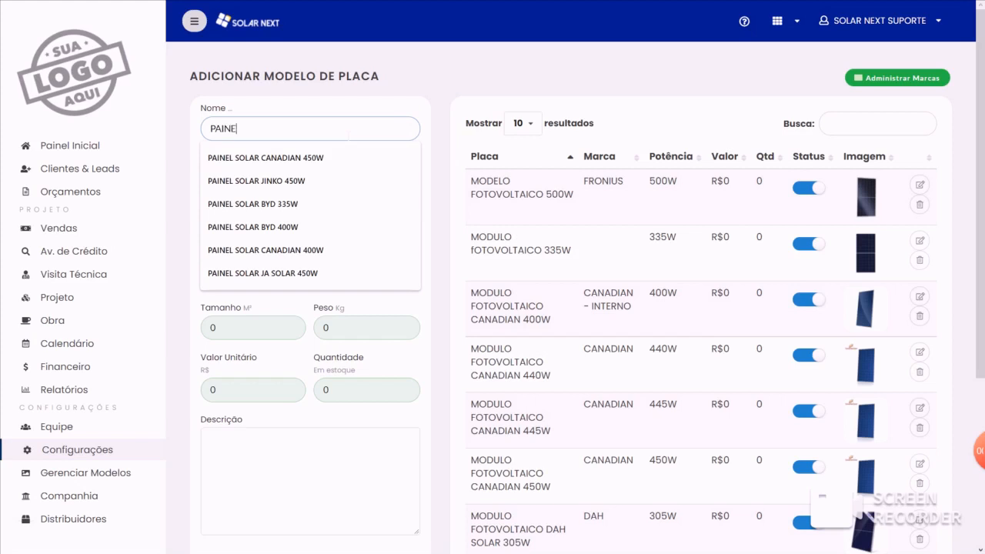
{"action": "type", "text": "L TESTE 500W"}
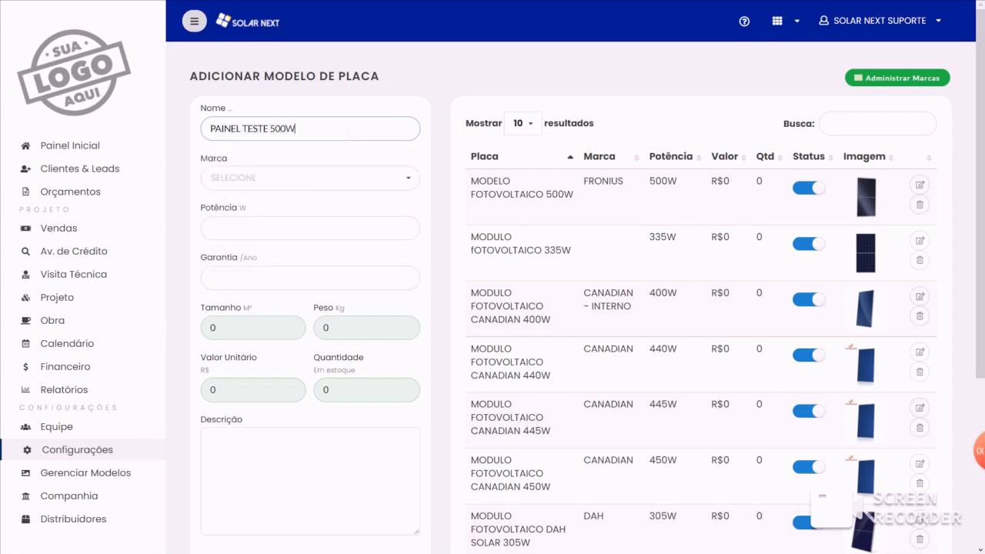
{"action": "left_click", "coordinate": [339, 177]}
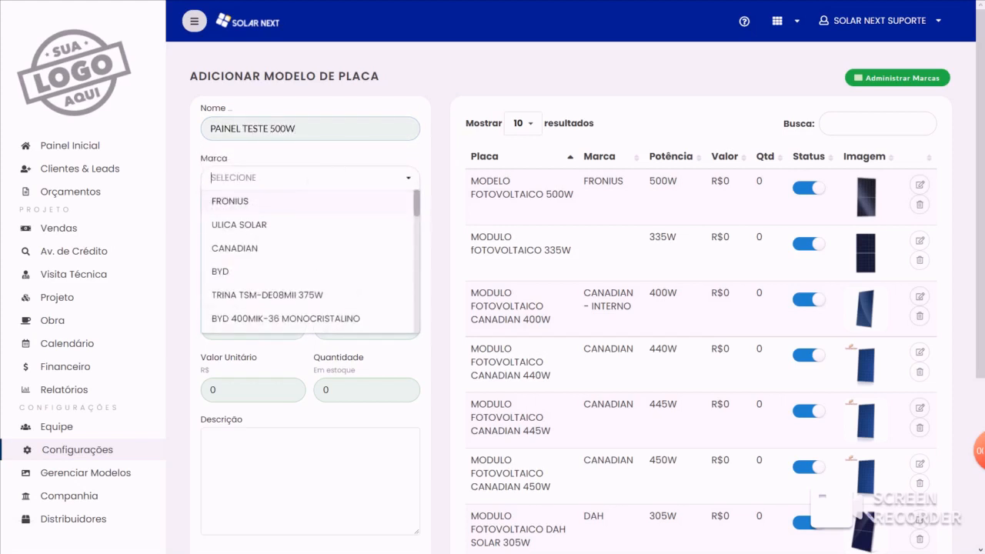
{"action": "type", "text": "TES"}
{"action": "left_click", "coordinate": [275, 202]}
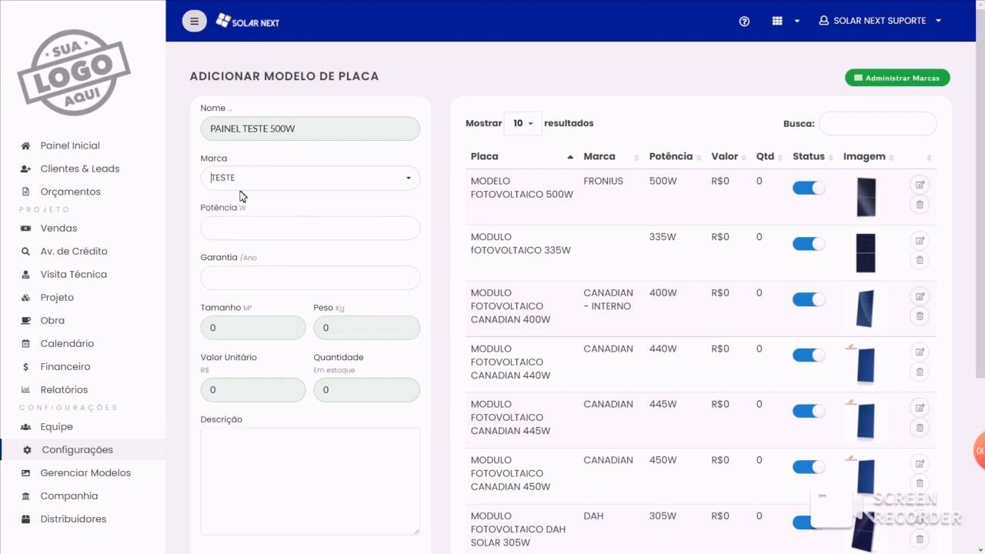
- Set the new panel's power to 500 W and its warranty to 25 years
{"action": "left_click", "coordinate": [210, 228]}
{"action": "type", "text": "5000"}
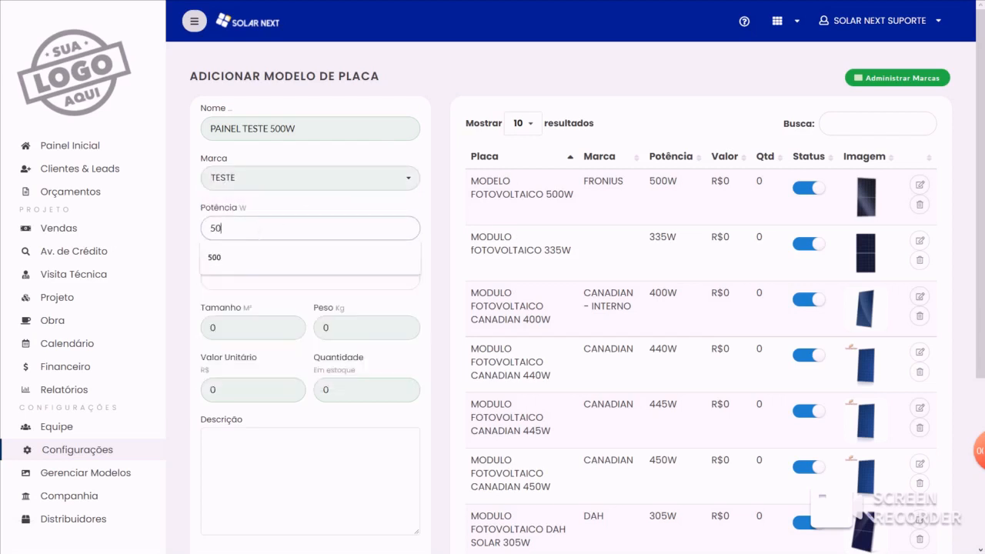
{"action": "left_click", "coordinate": [256, 277]}
{"action": "type", "text": "25"}
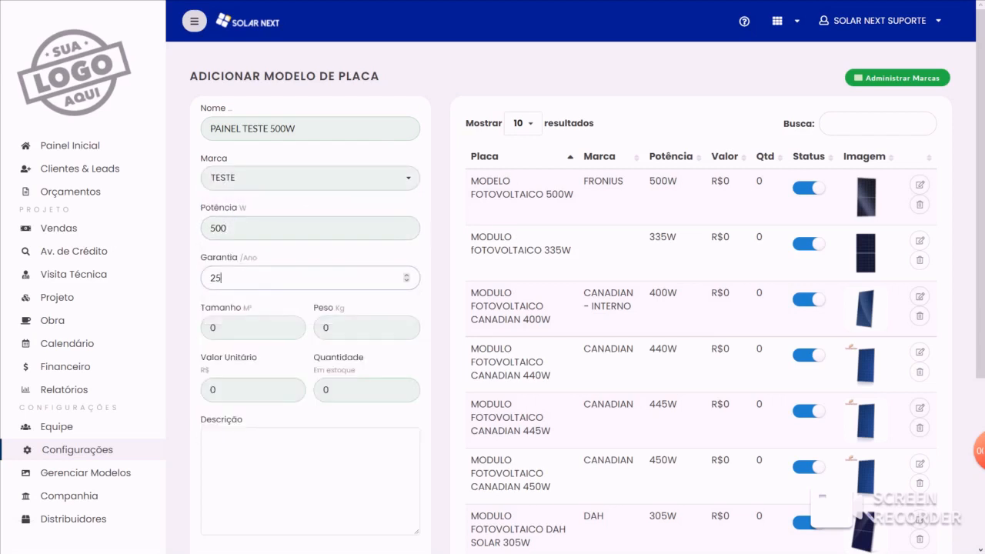
- Set the new panel's size to 2 m² and its weight to 26 kg, keeping unit value and stock quantity at 0
{"action": "left_click", "coordinate": [250, 327]}
{"action": "scroll", "coordinate": [250, 328], "scroll_direction": "down", "scroll_amount": 1}
{"action": "key", "text": "BackSpace"}
{"action": "type", "text": "2"}
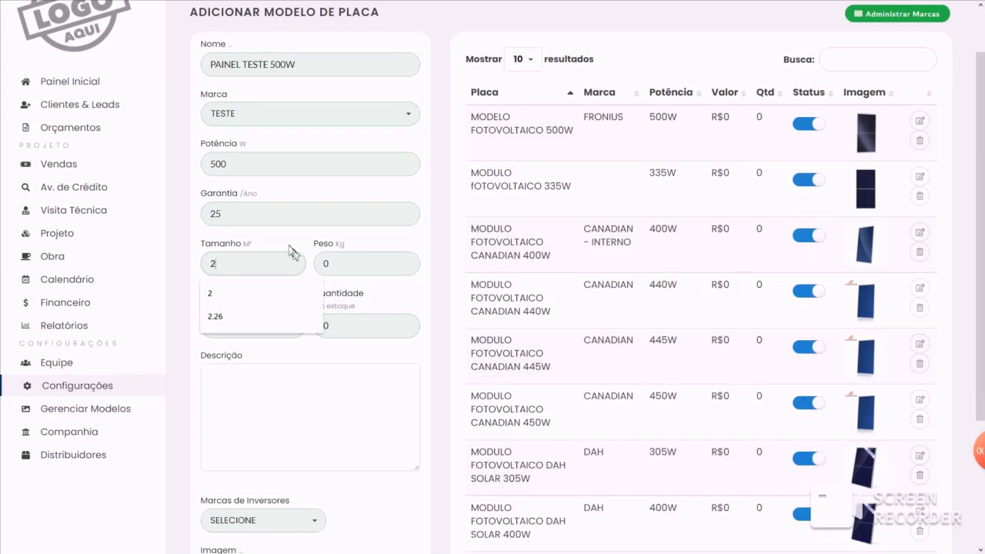
{"action": "left_click", "coordinate": [296, 247]}
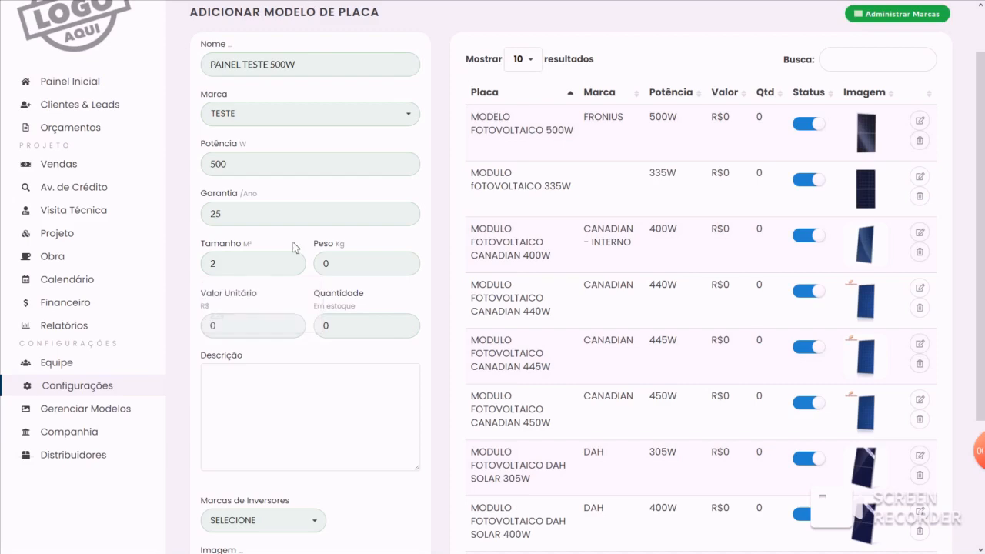
{"action": "key", "text": "BackSpace"}
{"action": "type", "text": "26"}
{"action": "left_click", "coordinate": [374, 247]}
{"action": "scroll", "coordinate": [374, 248], "scroll_direction": "down", "scroll_amount": 1}
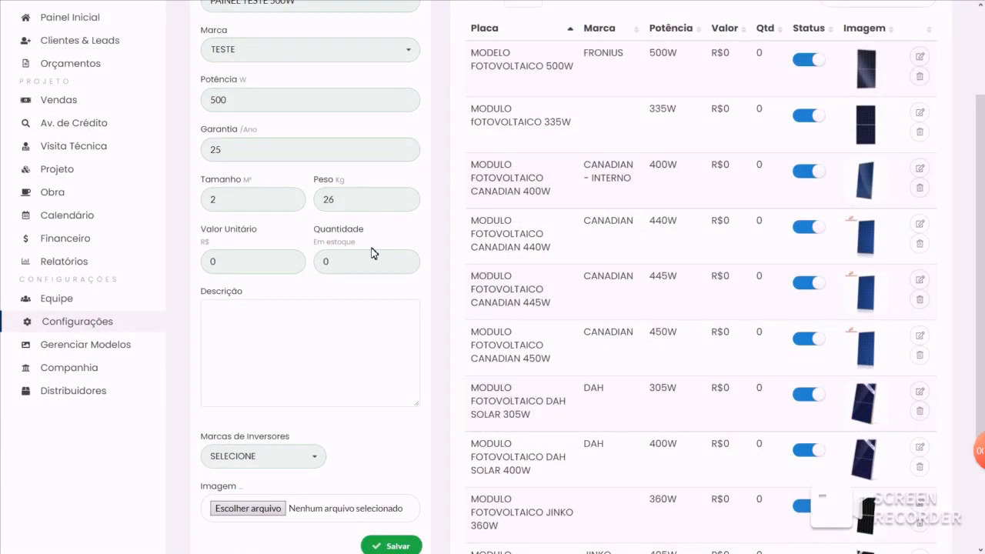
{"action": "left_click", "coordinate": [239, 253]}
{"action": "scroll", "coordinate": [307, 346], "scroll_direction": "down", "scroll_amount": 2}
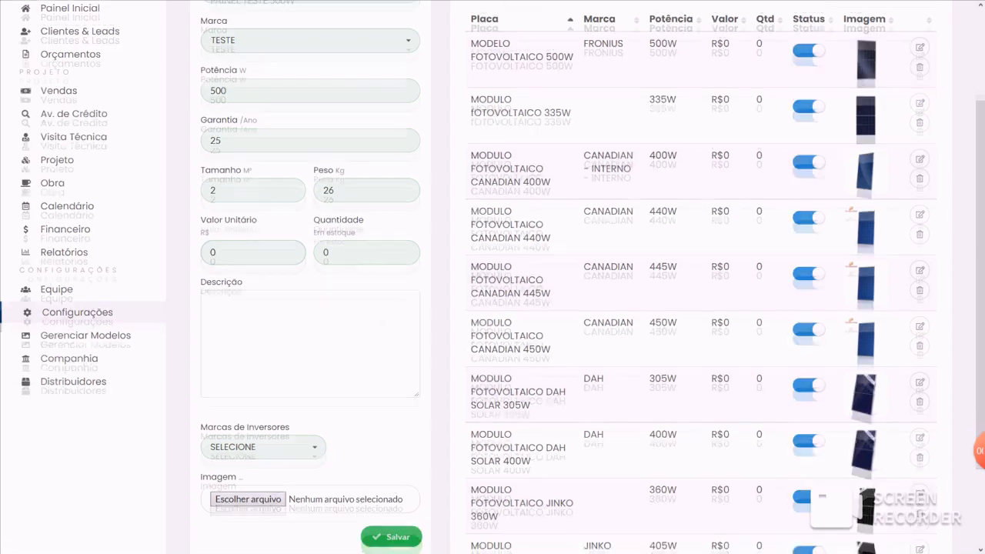
- Mark SOLIS, REFUSOL, GROWATT, SOLAR EDGE and VICTRON as the panel's inverter brands, and open the image file selection
{"action": "left_click", "coordinate": [260, 342]}
{"action": "scroll", "coordinate": [258, 349], "scroll_direction": "down", "scroll_amount": 2}
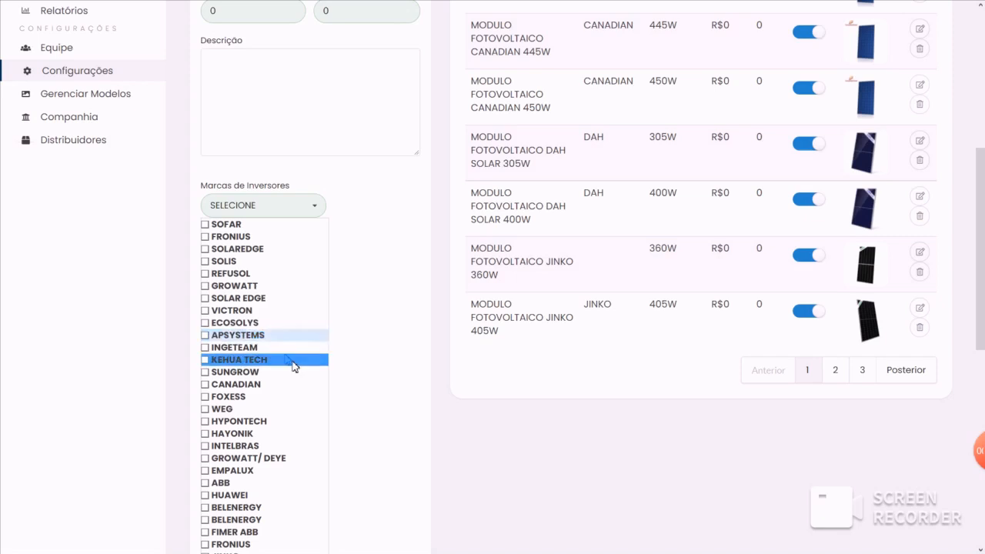
{"action": "left_click", "coordinate": [230, 262]}
{"action": "left_click", "coordinate": [228, 287]}
{"action": "left_click", "coordinate": [230, 276]}
{"action": "left_click", "coordinate": [231, 311]}
{"action": "left_click", "coordinate": [234, 299]}
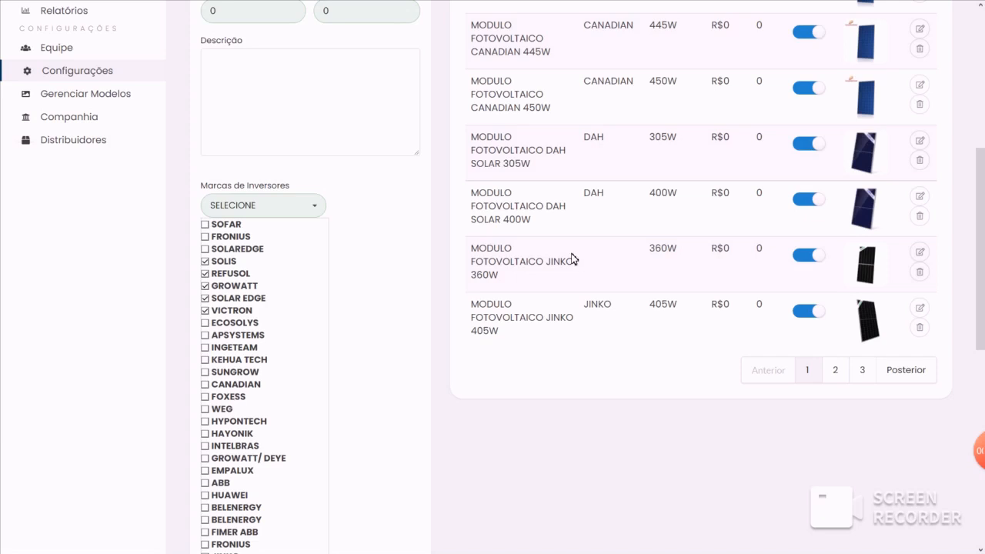
{"action": "left_click", "coordinate": [254, 202]}
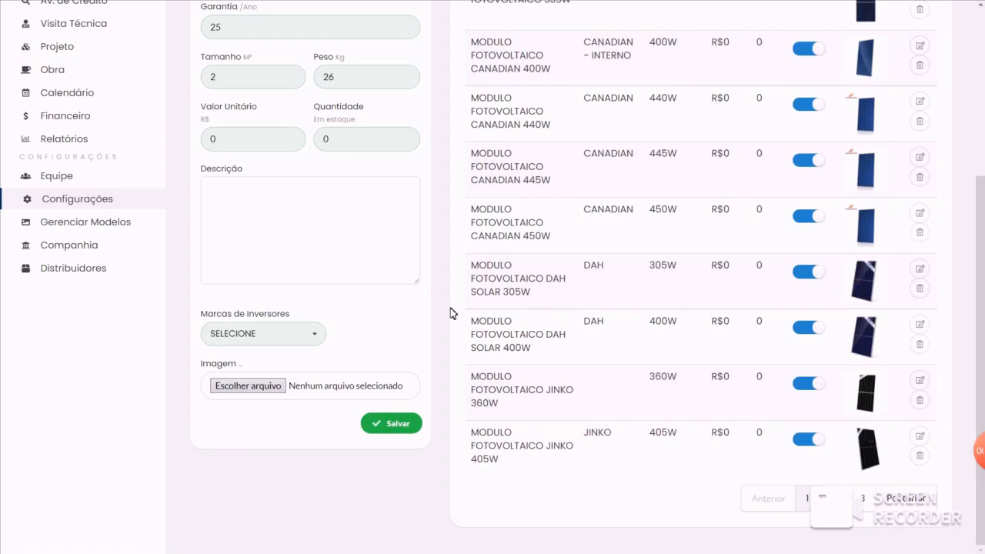
{"action": "left_click", "coordinate": [262, 386]}
- Leave the panel registration and open the inverter model settings (Inversores)
{"action": "scroll", "coordinate": [577, 374], "scroll_direction": "up", "scroll_amount": 4}
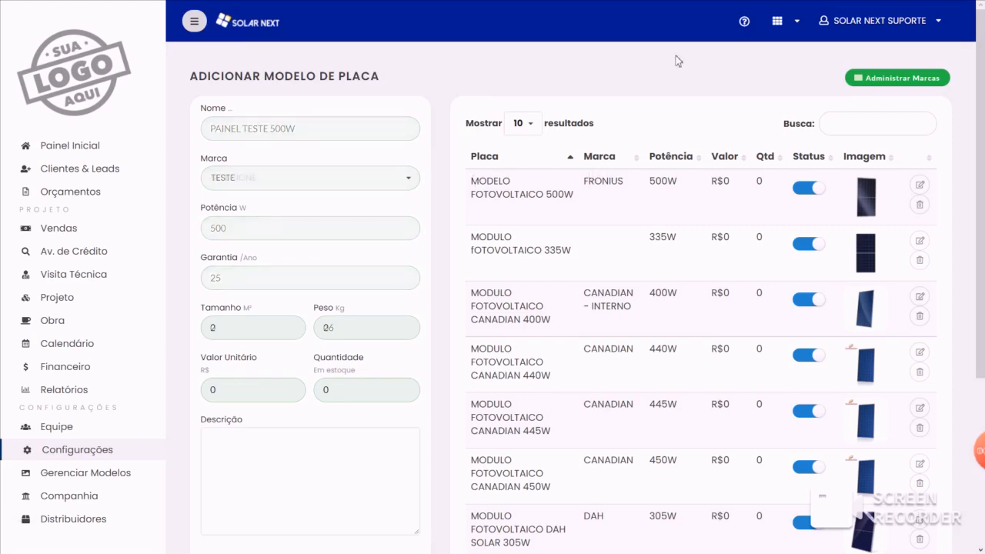
{"action": "scroll", "coordinate": [499, 257], "scroll_direction": "down", "scroll_amount": 2}
{"action": "left_click", "coordinate": [137, 345]}
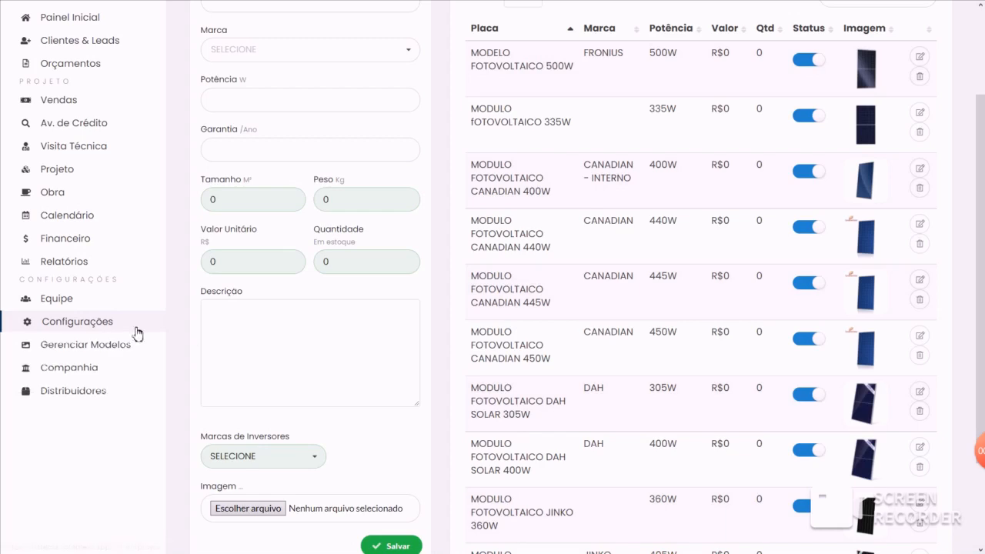
{"action": "mouse_move", "coordinate": [111, 330]}
{"action": "left_click", "coordinate": [80, 397]}
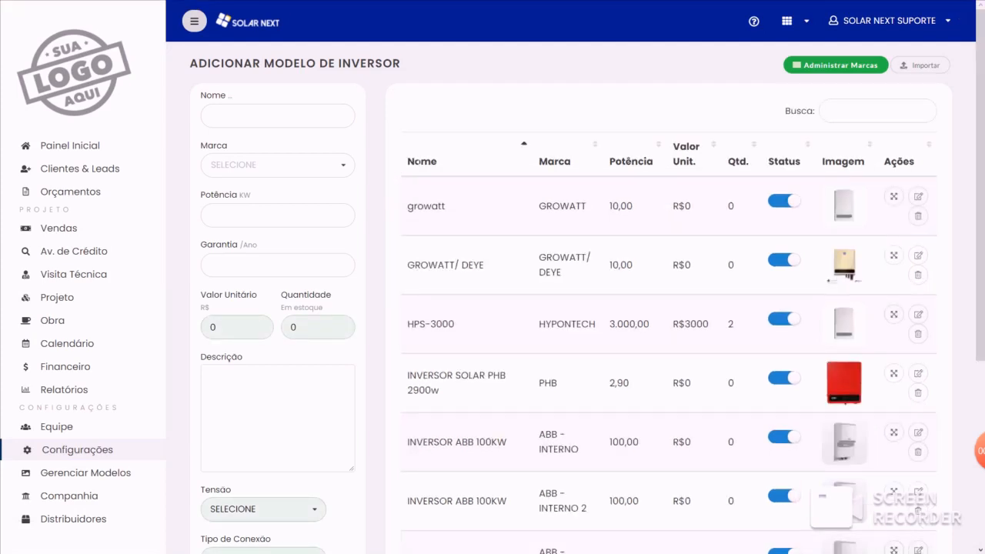
- Open the inverter brand administration and examine the new-brand form and the brands' filter, overload and sensitivity settings
{"action": "left_click", "coordinate": [841, 69]}
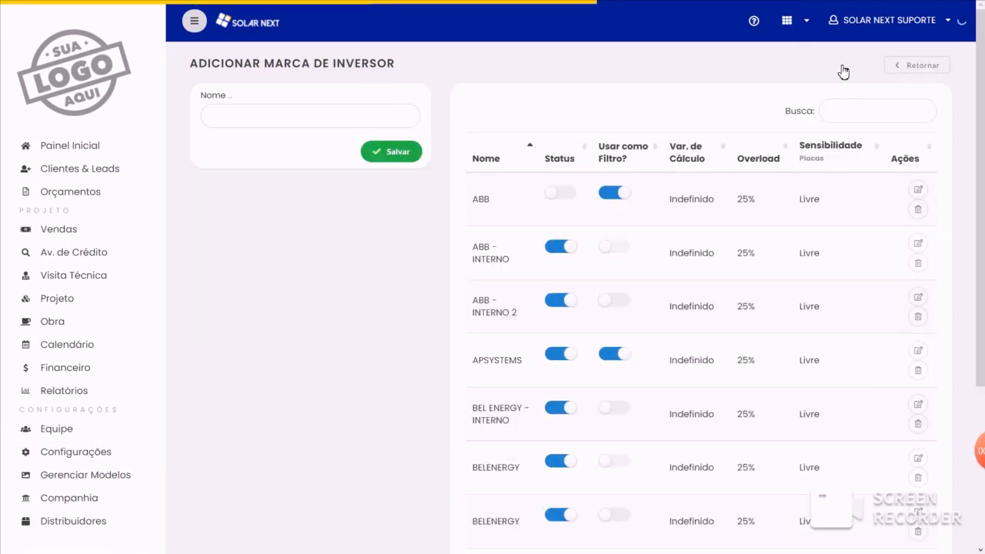
{"action": "left_click", "coordinate": [294, 116]}
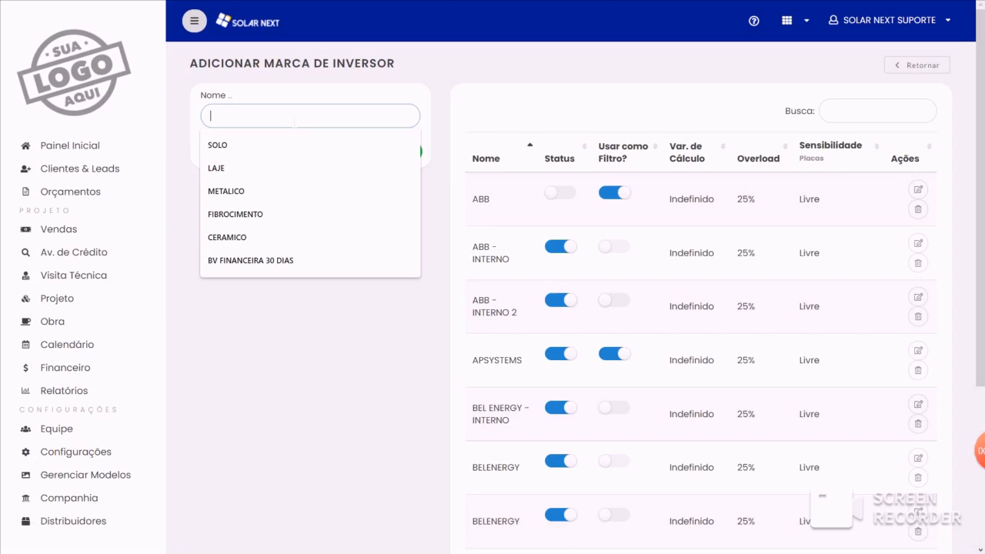
{"action": "scroll", "coordinate": [676, 318], "scroll_direction": "down", "scroll_amount": 5}
{"action": "scroll", "coordinate": [670, 325], "scroll_direction": "up", "scroll_amount": 5}
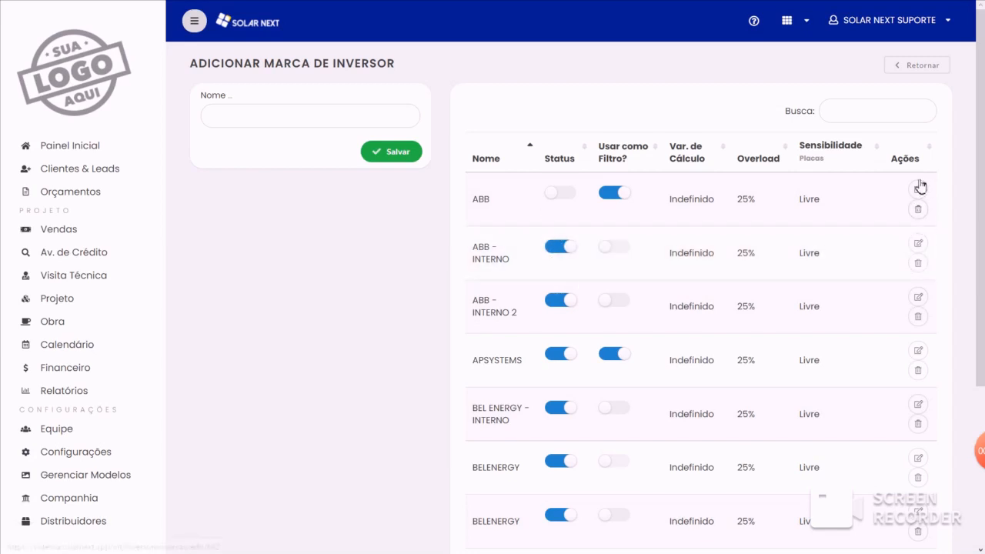
- Open the ABB - INTERNO inverter brand for editing and set its fee type to PORCENTAGEM with a fee value of 0
{"action": "left_click", "coordinate": [920, 244]}
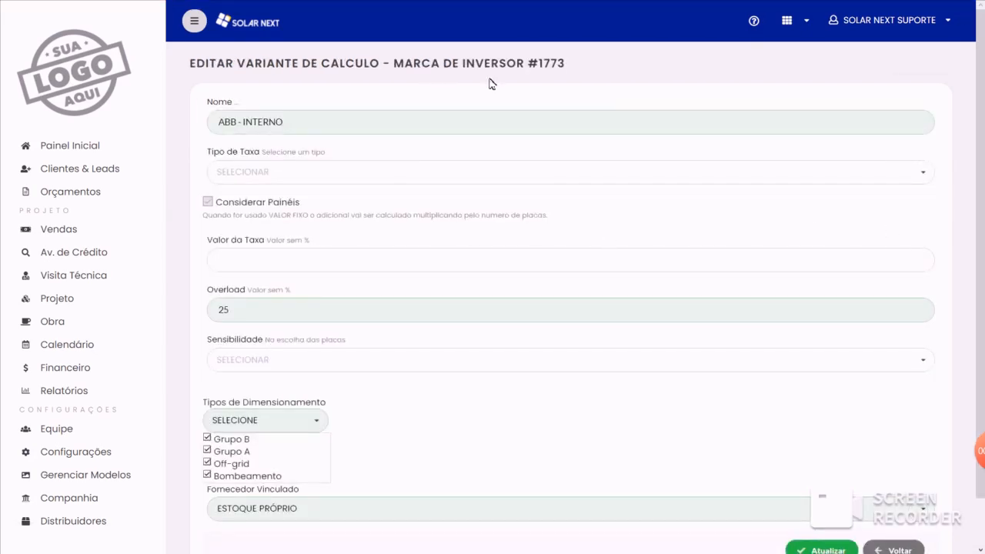
{"action": "left_click", "coordinate": [287, 171]}
{"action": "left_click", "coordinate": [255, 195]}
{"action": "left_click", "coordinate": [216, 260]}
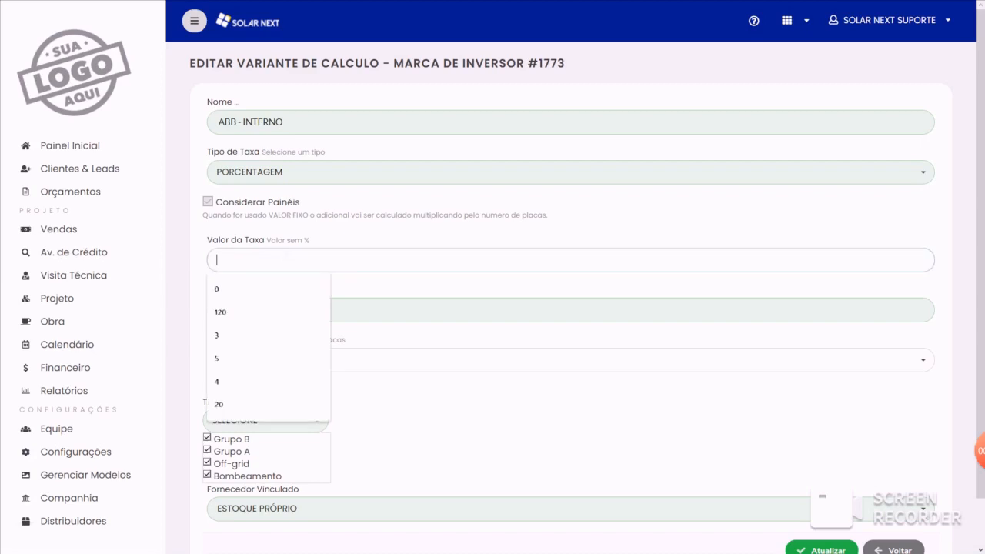
{"action": "type", "text": "0"}
{"action": "left_click", "coordinate": [261, 223]}
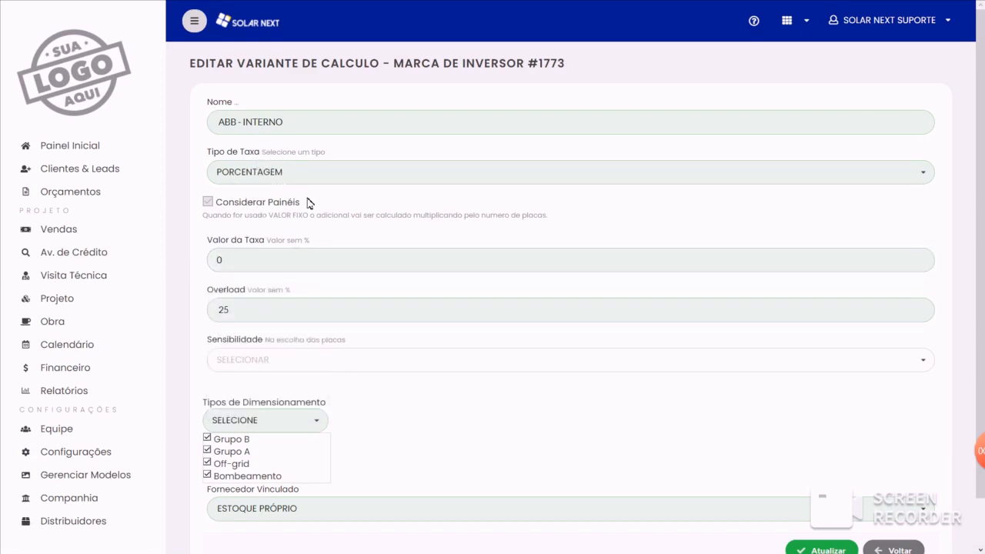
- Keep the brand's overload at 25 and try its panel sensitivity options, ending on PAR
{"action": "left_click_drag", "start_coordinate": [233, 310], "coordinate": [203, 309]}
{"action": "left_click", "coordinate": [230, 309]}
{"action": "left_click", "coordinate": [281, 367]}
{"action": "left_click", "coordinate": [267, 380]}
{"action": "left_click", "coordinate": [290, 358]}
{"action": "left_click", "coordinate": [260, 408]}
{"action": "left_click", "coordinate": [286, 367]}
{"action": "left_click", "coordinate": [248, 408]}
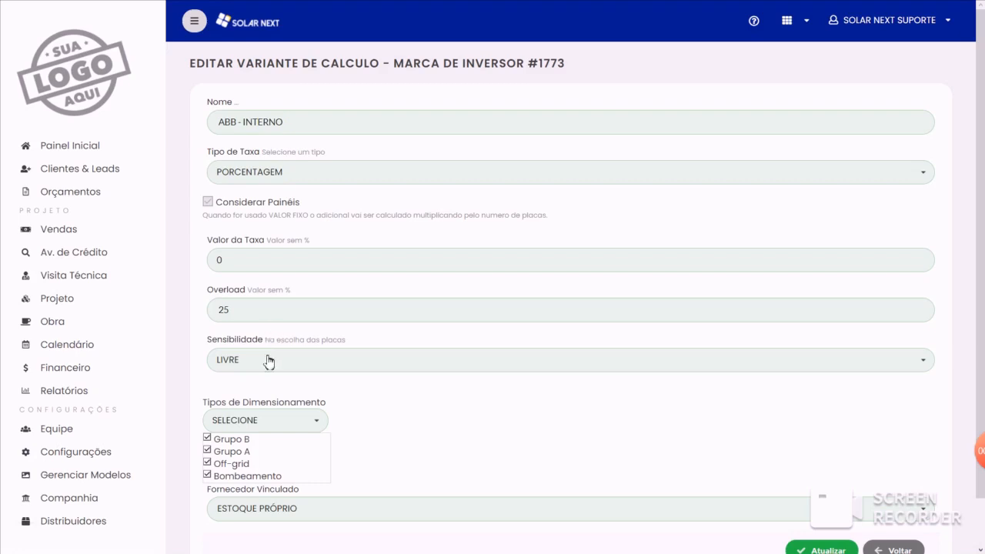
{"action": "left_click", "coordinate": [268, 362]}
{"action": "left_click", "coordinate": [254, 385]}
- Examine the brand's linked supplier options and return to the inverter model registration without updating the brand
{"action": "scroll", "coordinate": [307, 384], "scroll_direction": "down", "scroll_amount": 1}
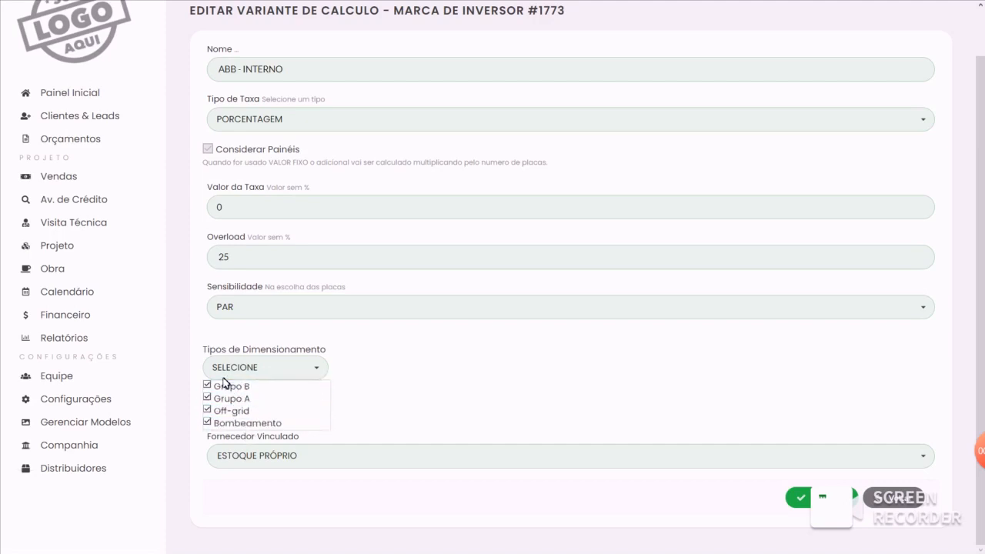
{"action": "left_click", "coordinate": [217, 455]}
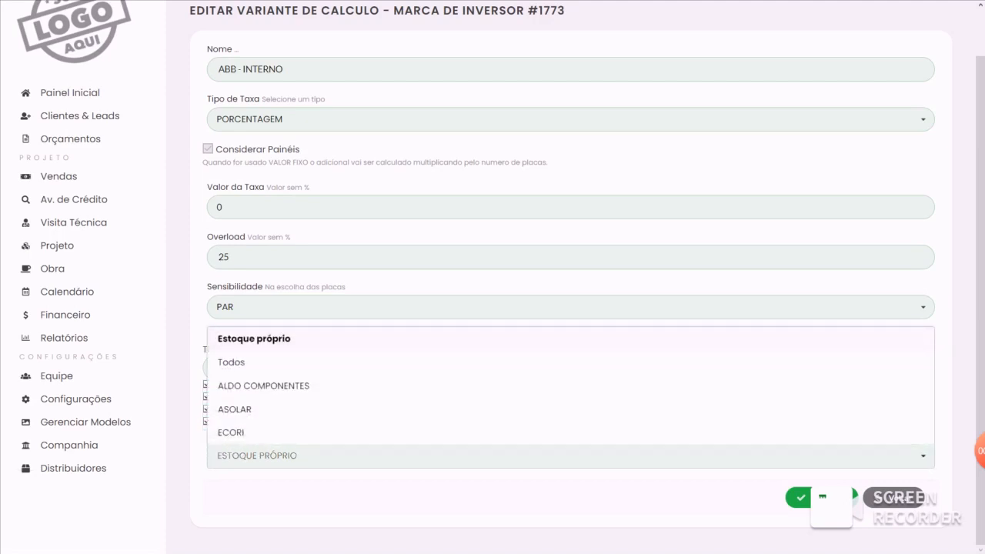
{"action": "left_click", "coordinate": [299, 488]}
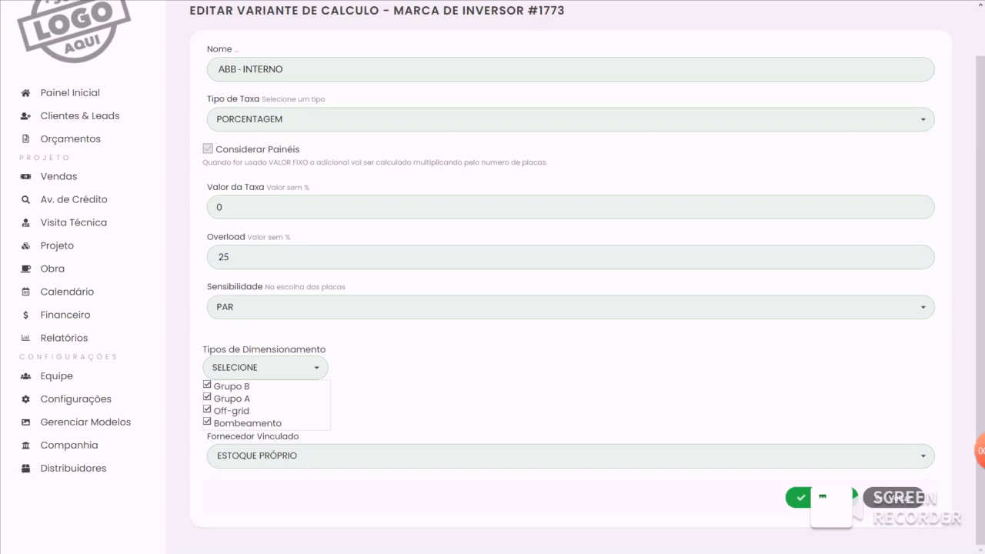
{"action": "scroll", "coordinate": [315, 408], "scroll_direction": "up", "scroll_amount": 1}
{"action": "scroll", "coordinate": [323, 369], "scroll_direction": "down", "scroll_amount": 1}
{"action": "left_click", "coordinate": [900, 498]}
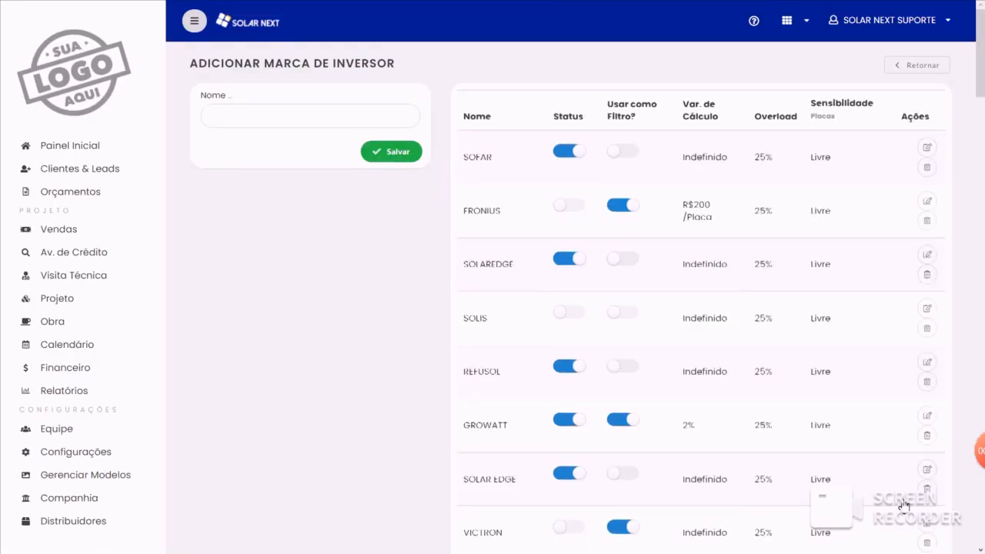
{"action": "left_click", "coordinate": [923, 67]}
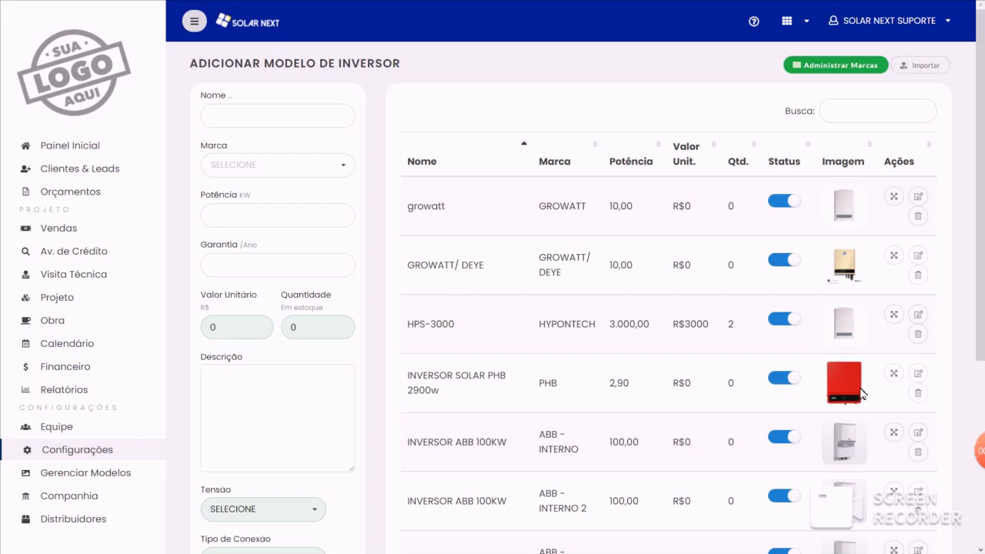
- Choose SOFAR as the new inverter model's brand and mark the voltages 127/220 and 220/380
{"action": "left_click", "coordinate": [277, 164]}
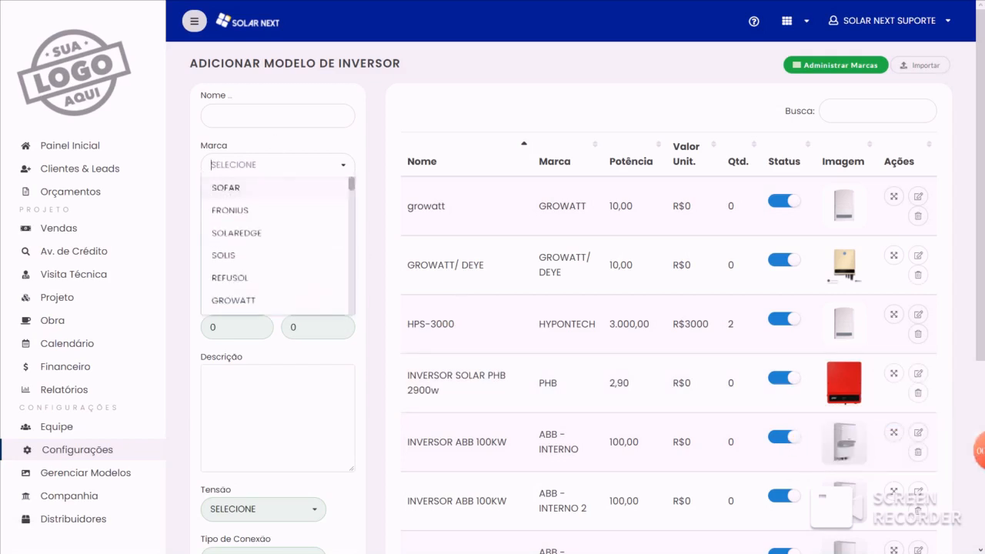
{"action": "left_click", "coordinate": [231, 186]}
{"action": "left_click", "coordinate": [254, 216]}
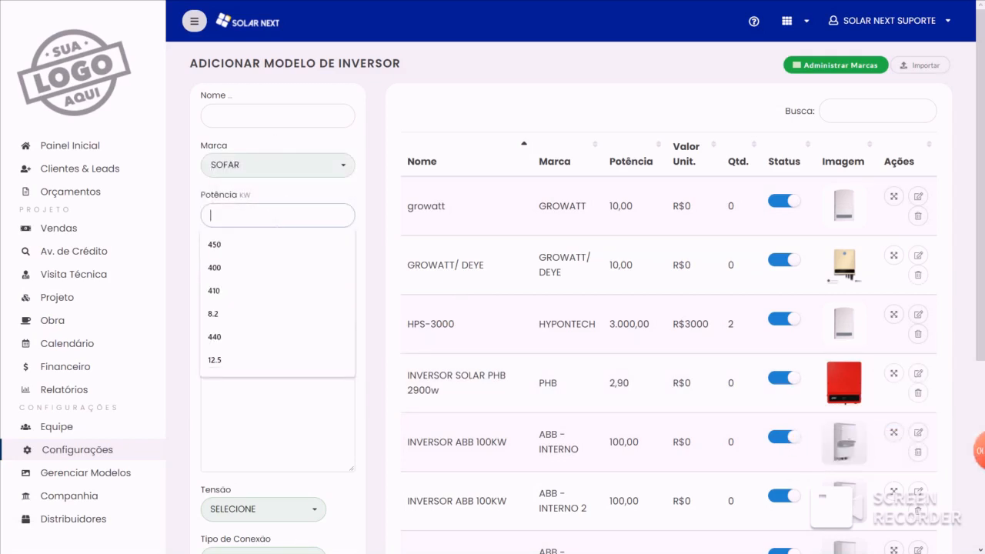
{"action": "scroll", "coordinate": [323, 308], "scroll_direction": "down", "scroll_amount": 2}
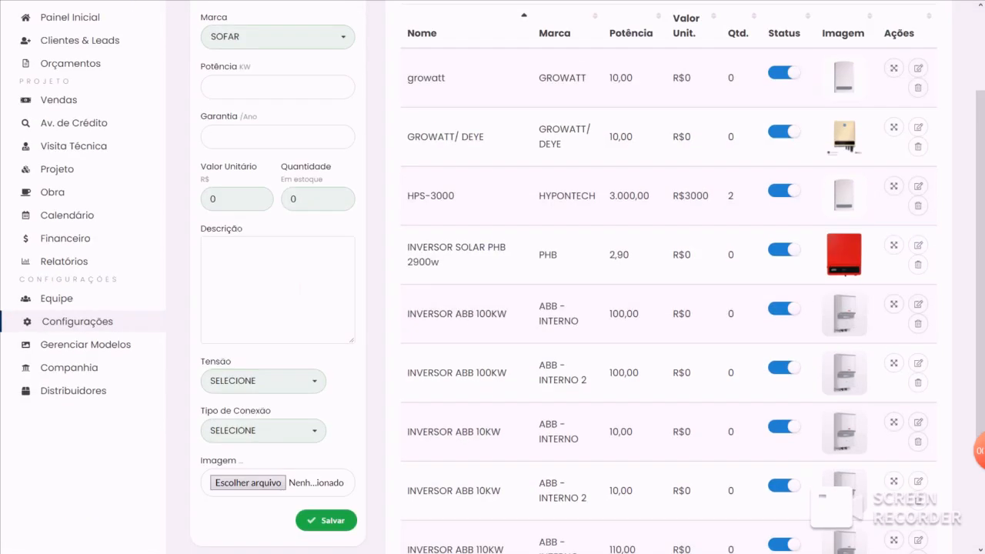
{"action": "scroll", "coordinate": [268, 319], "scroll_direction": "down", "scroll_amount": 1}
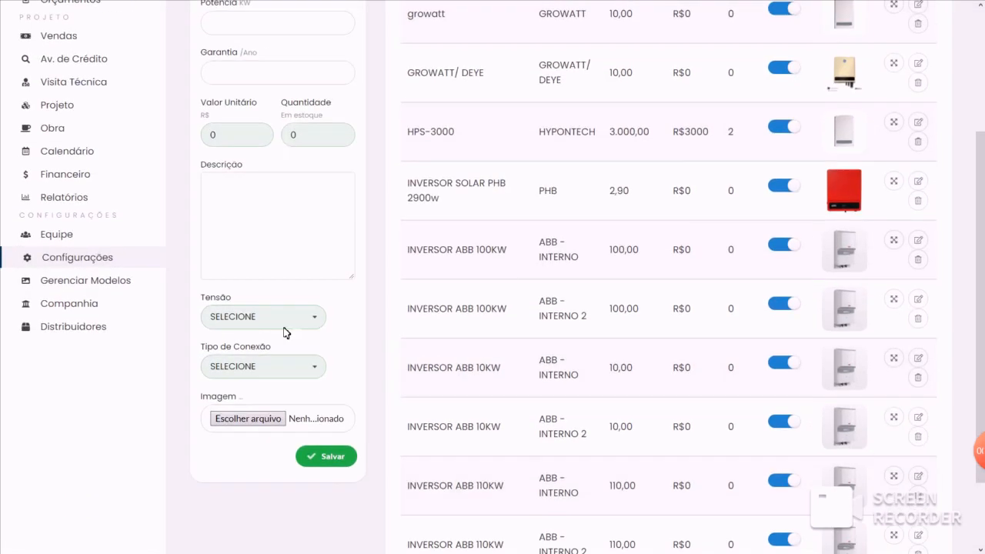
{"action": "left_click", "coordinate": [269, 317]}
{"action": "scroll", "coordinate": [231, 323], "scroll_direction": "down", "scroll_amount": 1}
{"action": "left_click", "coordinate": [225, 296]}
{"action": "left_click", "coordinate": [227, 309]}
- Mark Monofásico, Bifásico and Trifásico as the new inverter's connection types
{"action": "left_click", "coordinate": [238, 401]}
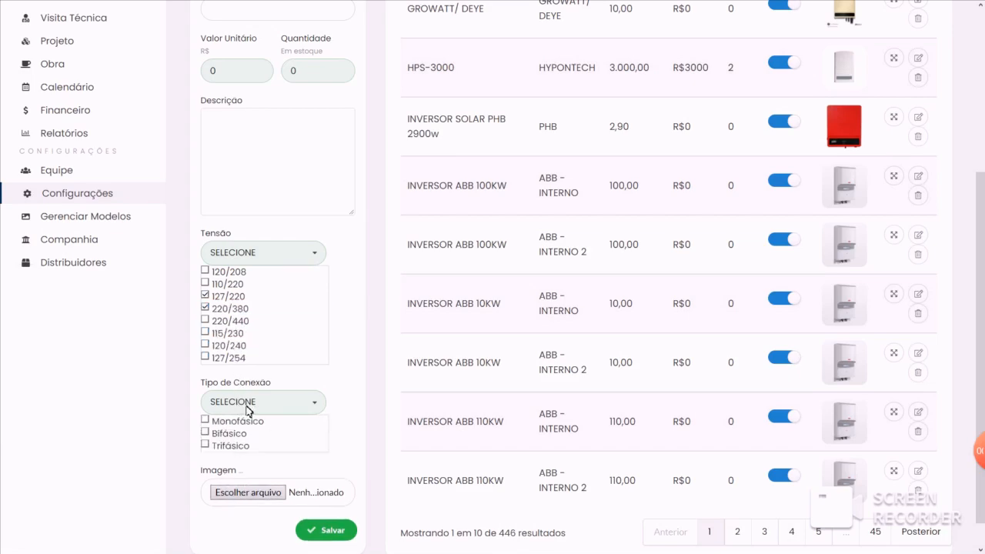
{"action": "scroll", "coordinate": [245, 409], "scroll_direction": "down", "scroll_amount": 1}
{"action": "left_click", "coordinate": [227, 411]}
{"action": "left_click", "coordinate": [234, 400]}
{"action": "left_click", "coordinate": [236, 388]}
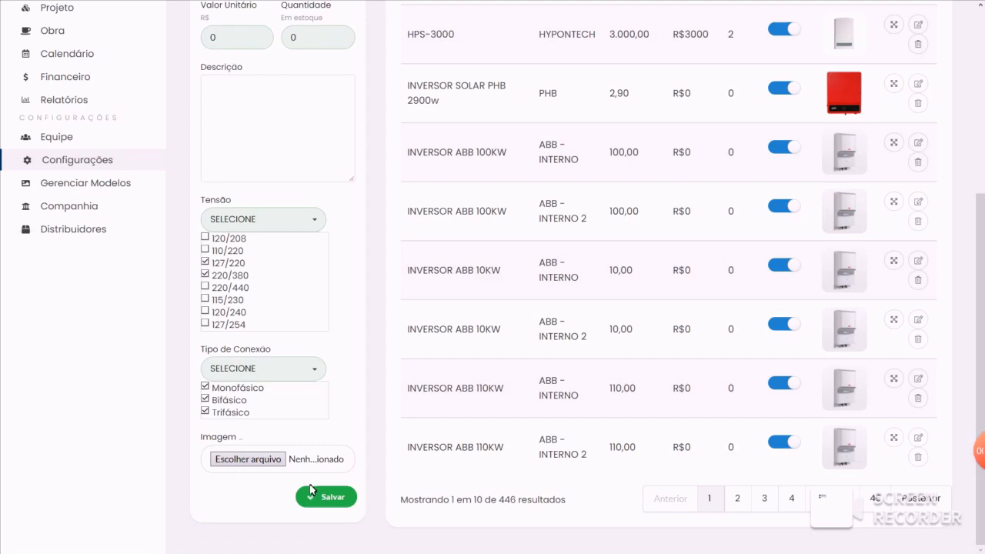
- Review the new inverter form from the name and brand through voltage, connection type and image
{"action": "scroll", "coordinate": [328, 374], "scroll_direction": "up", "scroll_amount": 3}
{"action": "scroll", "coordinate": [344, 354], "scroll_direction": "up", "scroll_amount": 1}
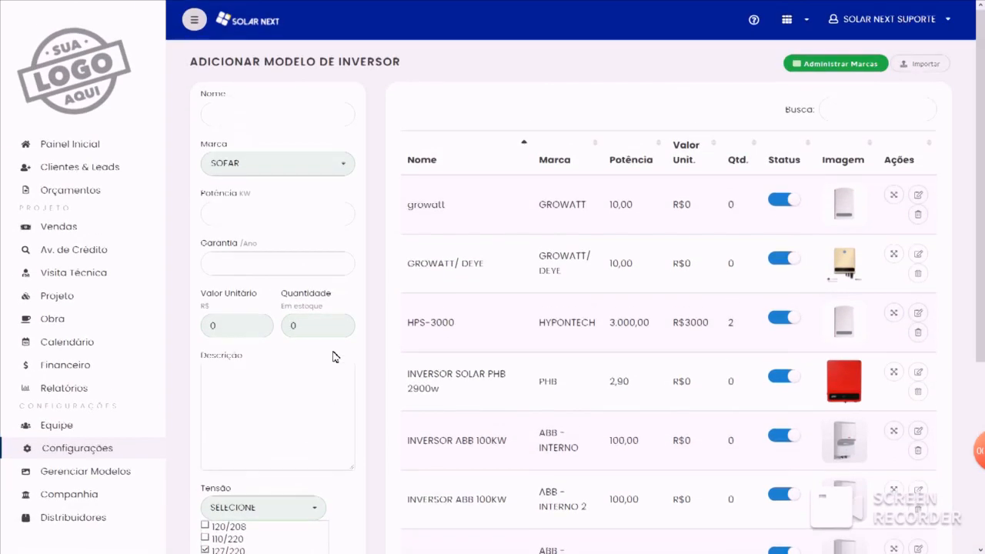
{"action": "scroll", "coordinate": [310, 202], "scroll_direction": "down", "scroll_amount": 3}
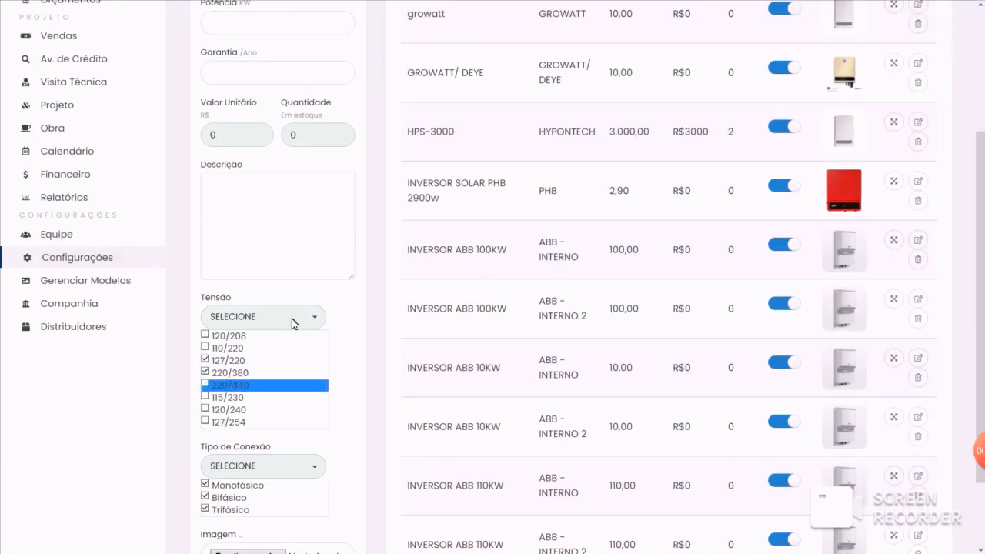
{"action": "scroll", "coordinate": [297, 392], "scroll_direction": "up", "scroll_amount": 2}
{"action": "scroll", "coordinate": [277, 182], "scroll_direction": "down", "scroll_amount": 2}
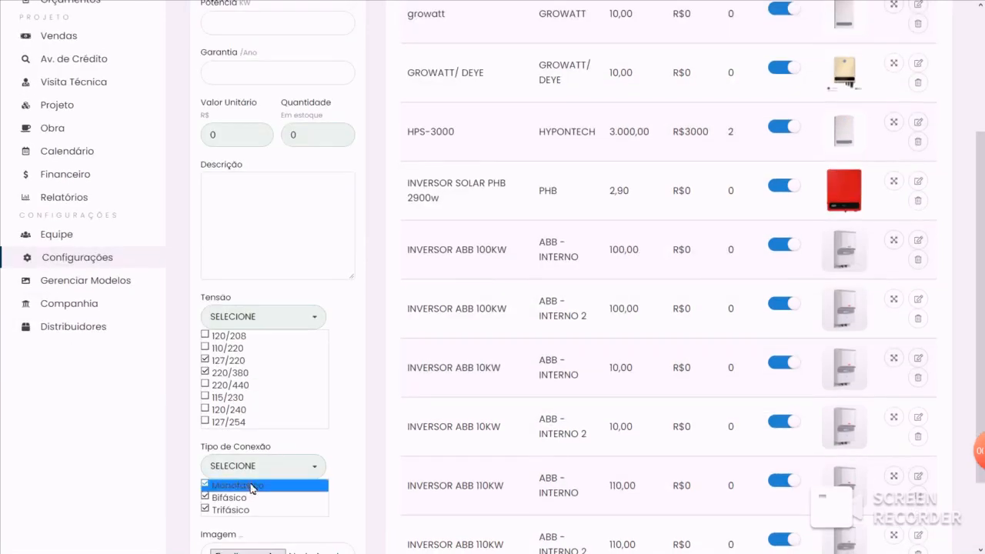
{"action": "scroll", "coordinate": [248, 487], "scroll_direction": "down", "scroll_amount": 1}
{"action": "scroll", "coordinate": [264, 400], "scroll_direction": "up", "scroll_amount": 1}
{"action": "scroll", "coordinate": [262, 394], "scroll_direction": "up", "scroll_amount": 3}
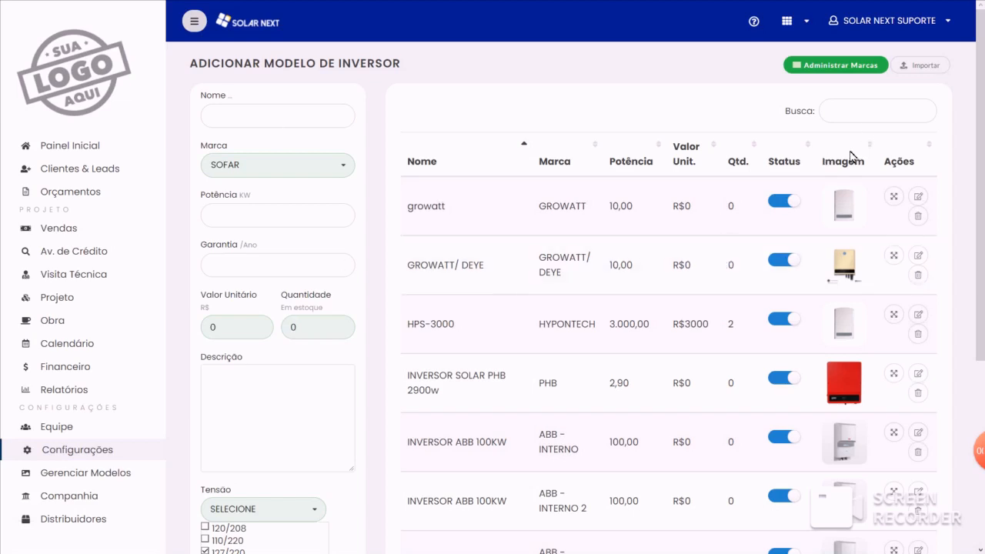
- Open the inverter CSV import, choose SOFAR as its brand, and cancel the import
{"action": "left_click", "coordinate": [923, 69]}
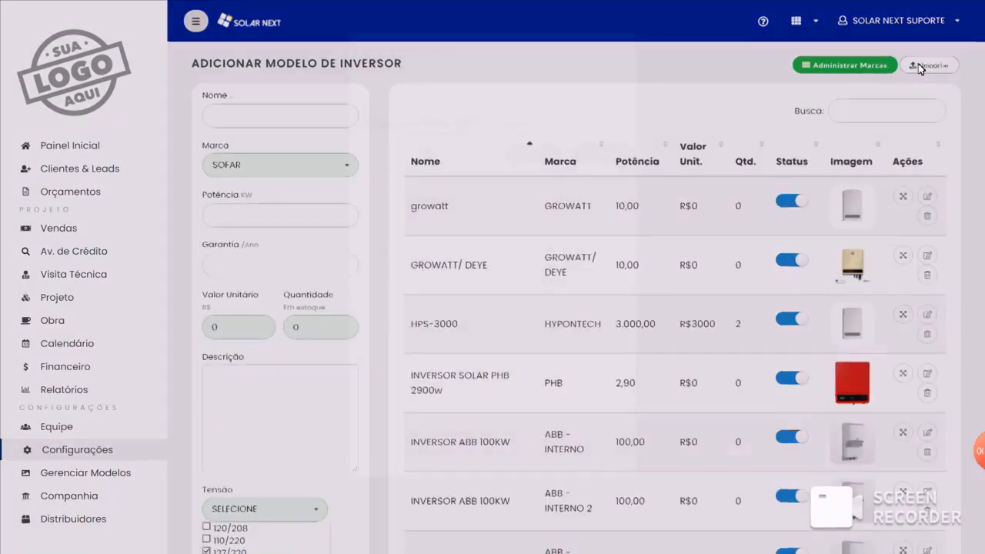
{"action": "left_click", "coordinate": [362, 71]}
{"action": "left_click", "coordinate": [367, 103]}
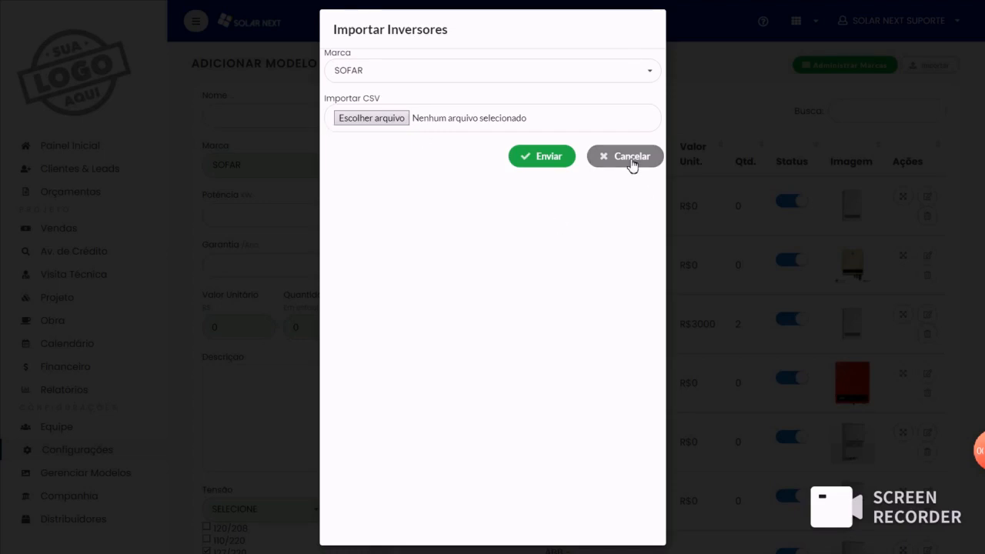
{"action": "left_click", "coordinate": [631, 157]}
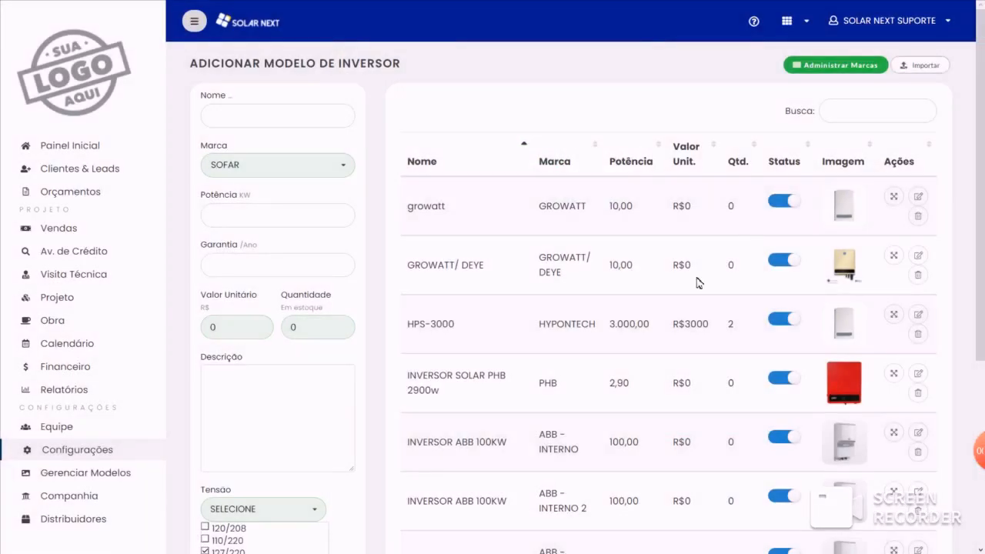
- Try switching the status of the growatt and GROWATT/ DEYE inverters off, and leave both active
{"action": "scroll", "coordinate": [664, 158], "scroll_direction": "down", "scroll_amount": 4}
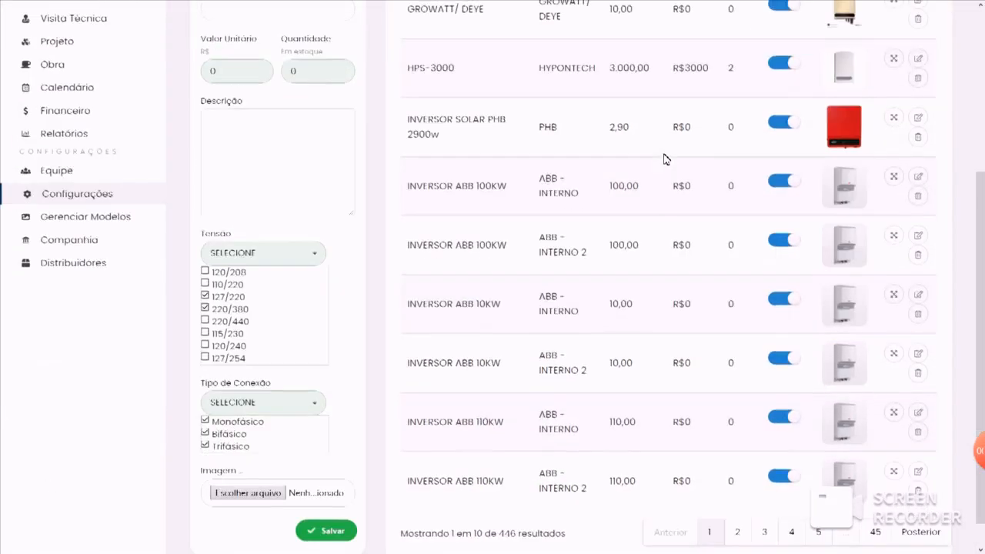
{"action": "scroll", "coordinate": [683, 313], "scroll_direction": "up", "scroll_amount": 4}
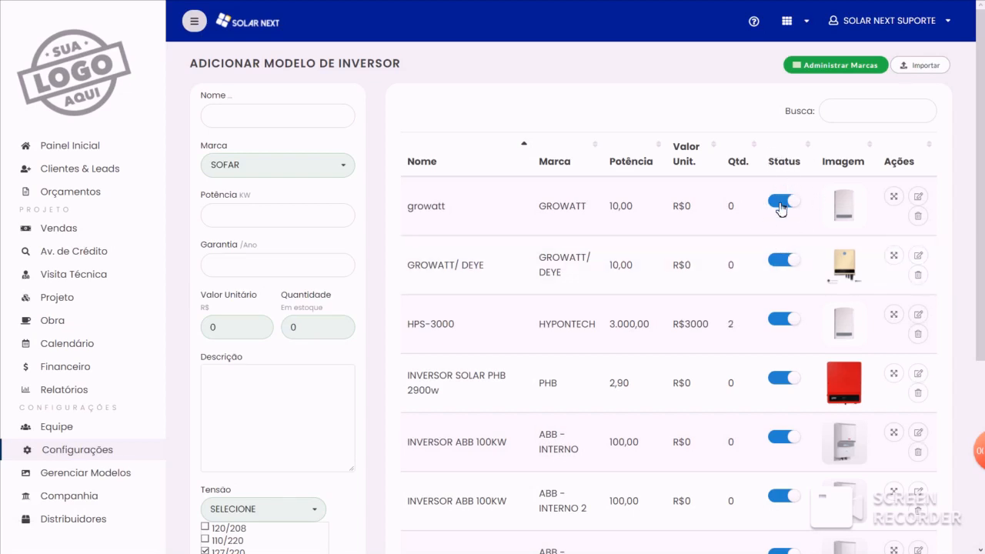
{"action": "left_click", "coordinate": [781, 206]}
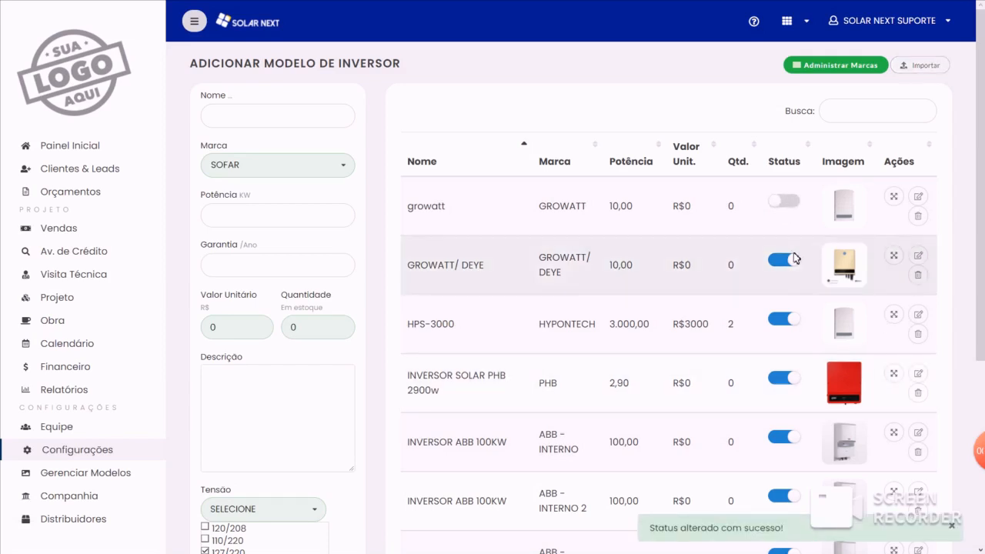
{"action": "left_click", "coordinate": [795, 206]}
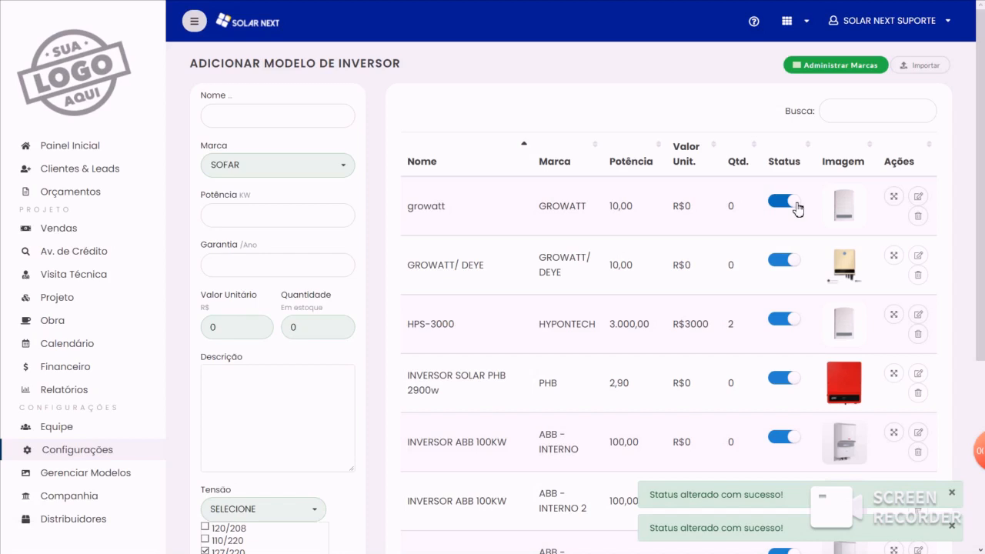
{"action": "left_click", "coordinate": [796, 207]}
{"action": "left_click", "coordinate": [786, 263]}
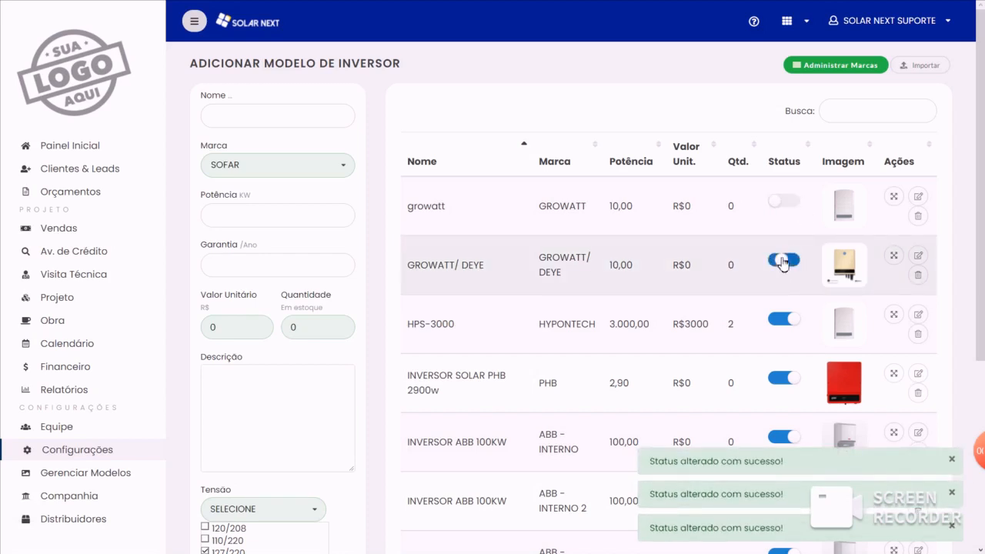
{"action": "left_click", "coordinate": [785, 202]}
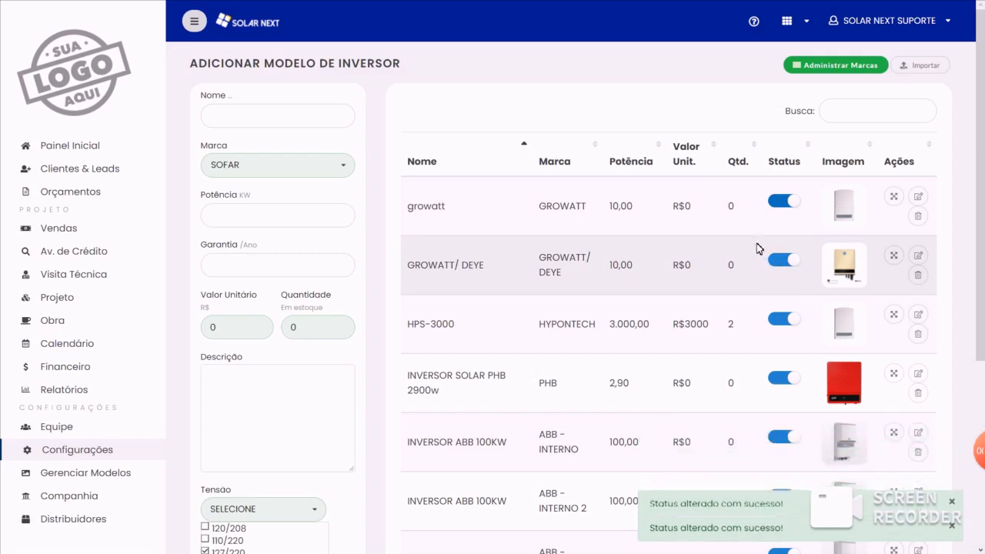
- Examine the growatt inverter's edit form and return to the list of inverter models without updating it
{"action": "left_click", "coordinate": [918, 197]}
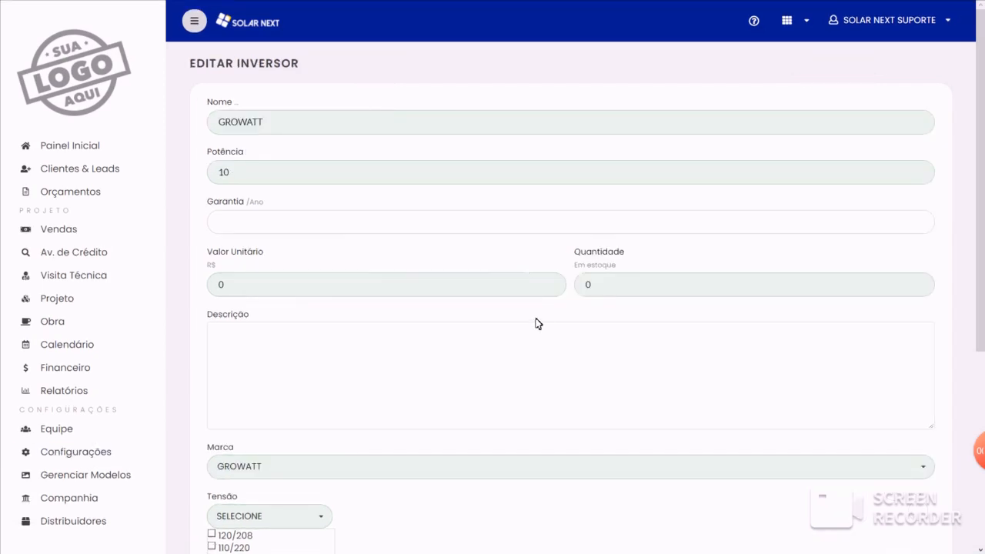
{"action": "scroll", "coordinate": [539, 308], "scroll_direction": "down", "scroll_amount": 3}
{"action": "scroll", "coordinate": [539, 323], "scroll_direction": "down", "scroll_amount": 1}
{"action": "left_click", "coordinate": [889, 490]}
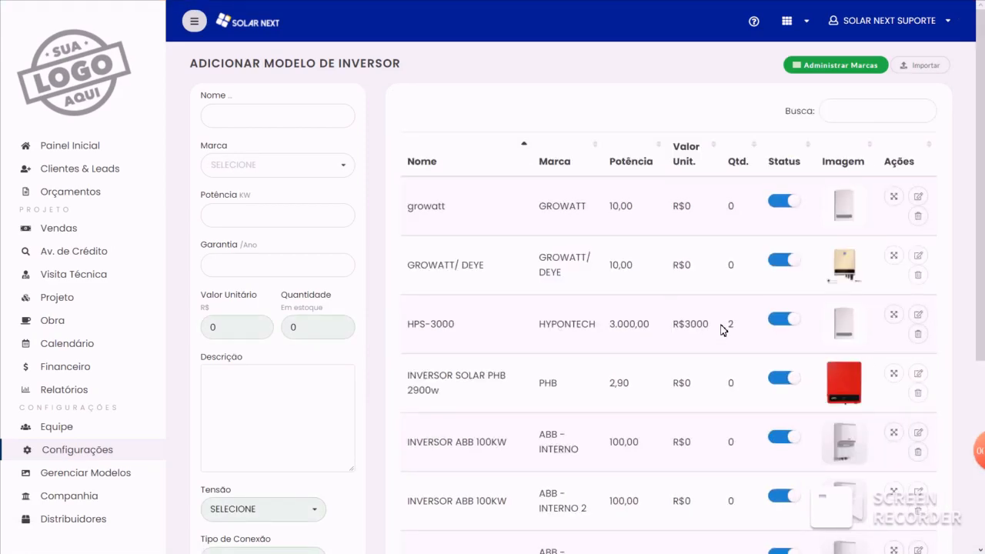
{"action": "scroll", "coordinate": [723, 329], "scroll_direction": "down", "scroll_amount": 3}
{"action": "scroll", "coordinate": [703, 356], "scroll_direction": "up", "scroll_amount": 3}
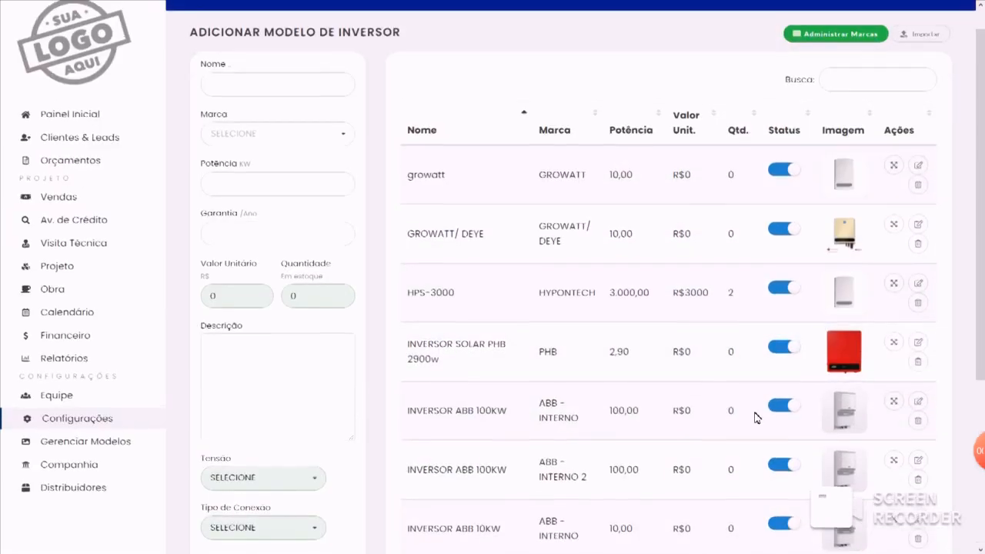
{"action": "scroll", "coordinate": [756, 414], "scroll_direction": "up", "scroll_amount": 1}
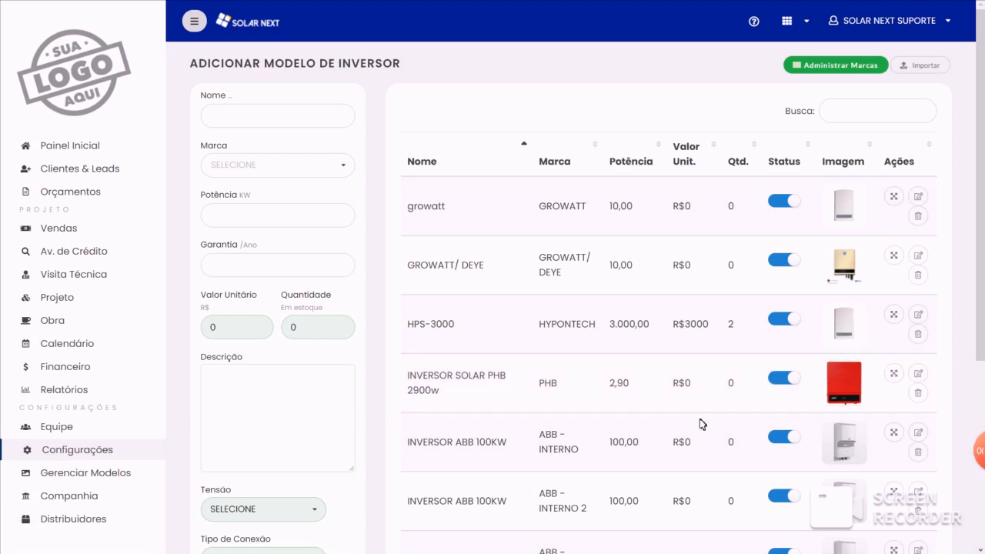
- Filter the inverter models by MICRO and deactivate the APSYSTEMS 0.9KW and 0.54KW microinverters
{"action": "left_click", "coordinate": [846, 101]}
{"action": "type", "text": "MICRO"}
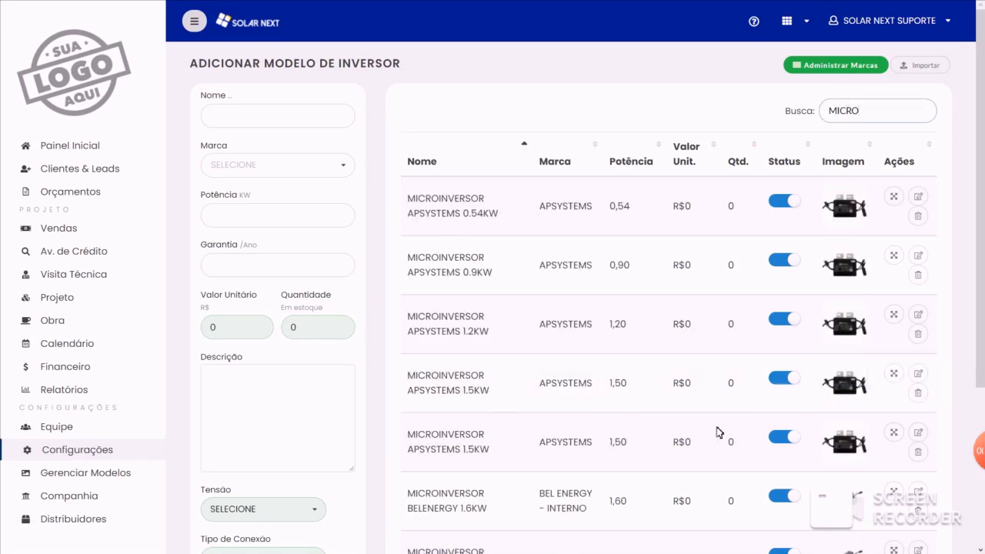
{"action": "left_click", "coordinate": [783, 260]}
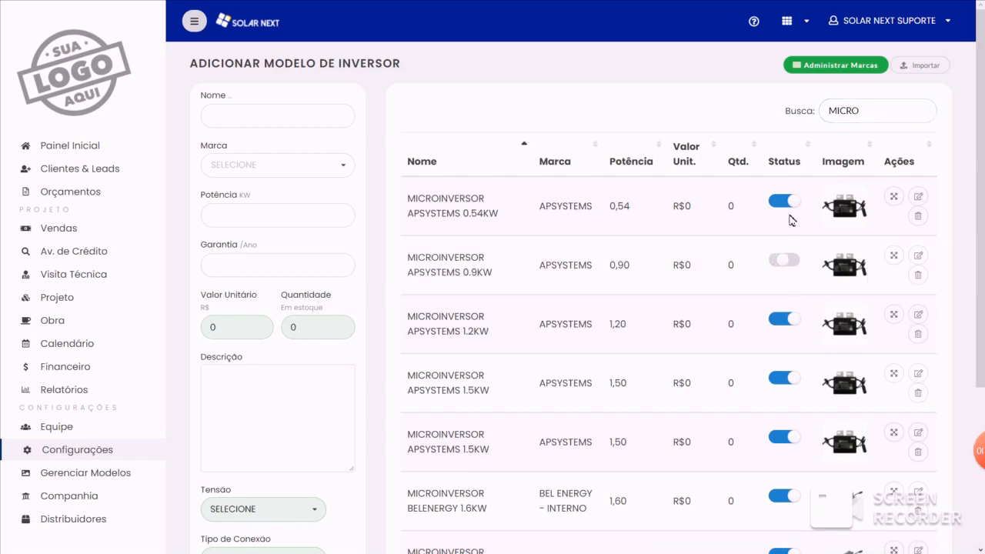
{"action": "left_click", "coordinate": [783, 201]}
{"action": "scroll", "coordinate": [644, 388], "scroll_direction": "down", "scroll_amount": 1}
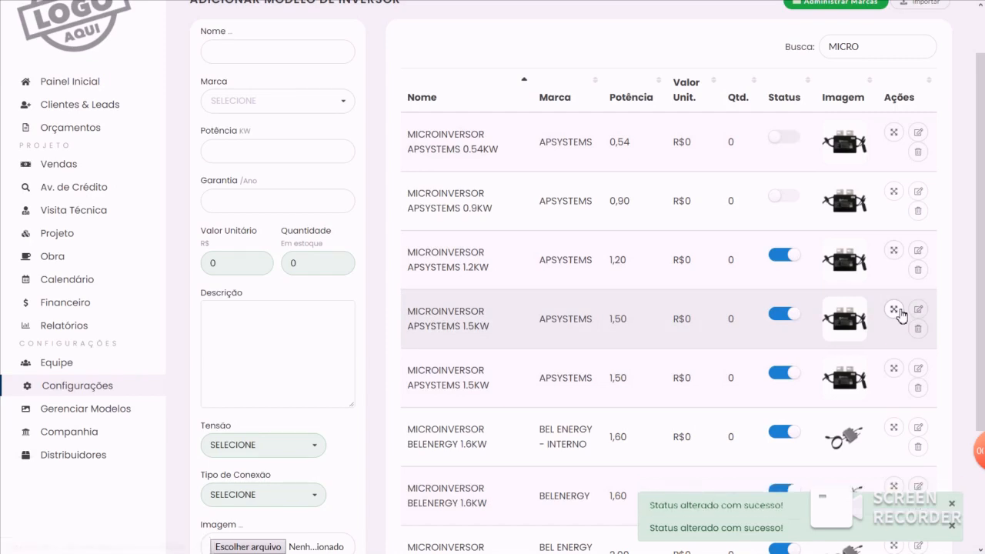
- Open the APSYSTEMS 1.5KW microinverter's panel range form, enter MODELO FOTOVOLTAICO 500W from 0 to 4, and return to the inverter models without saving
{"action": "left_click", "coordinate": [897, 313]}
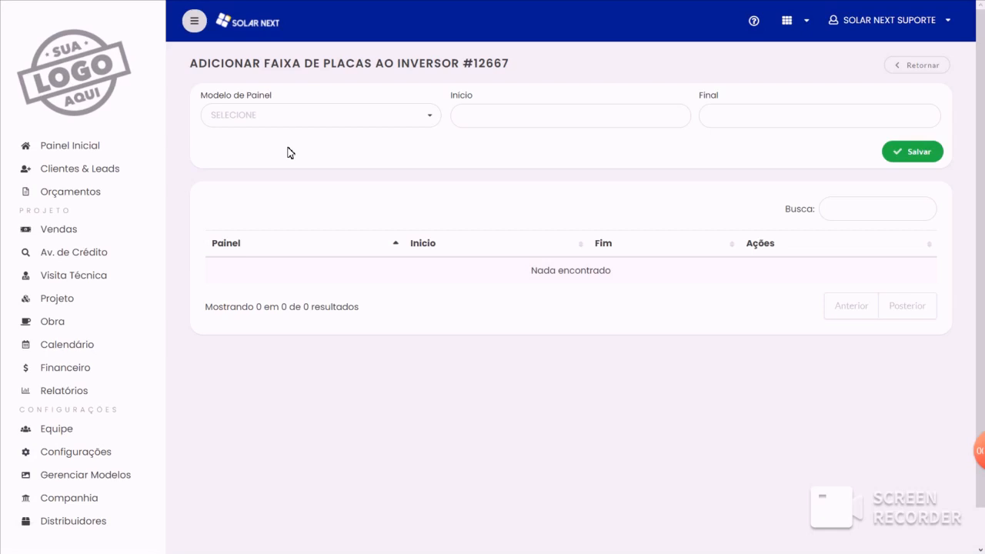
{"action": "left_click", "coordinate": [301, 112]}
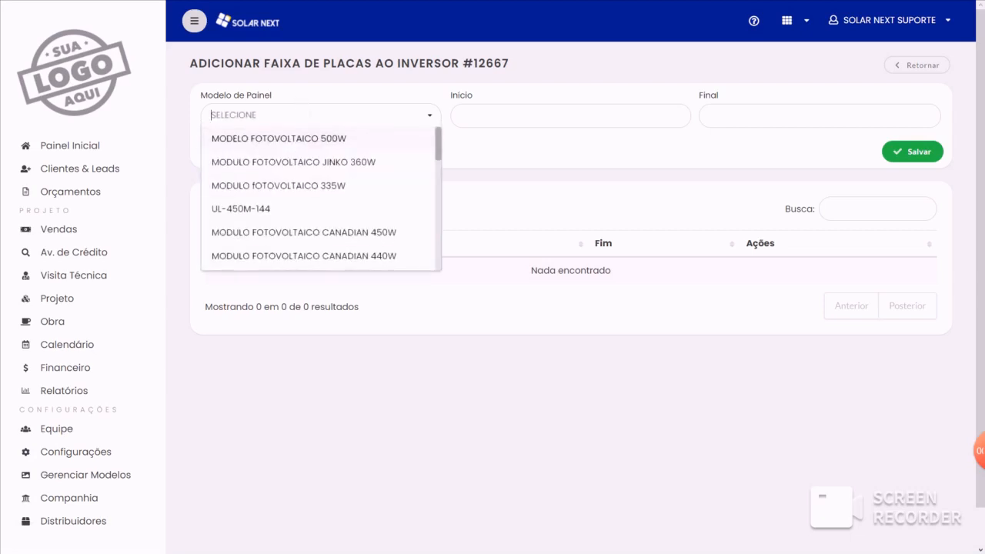
{"action": "left_click", "coordinate": [310, 140]}
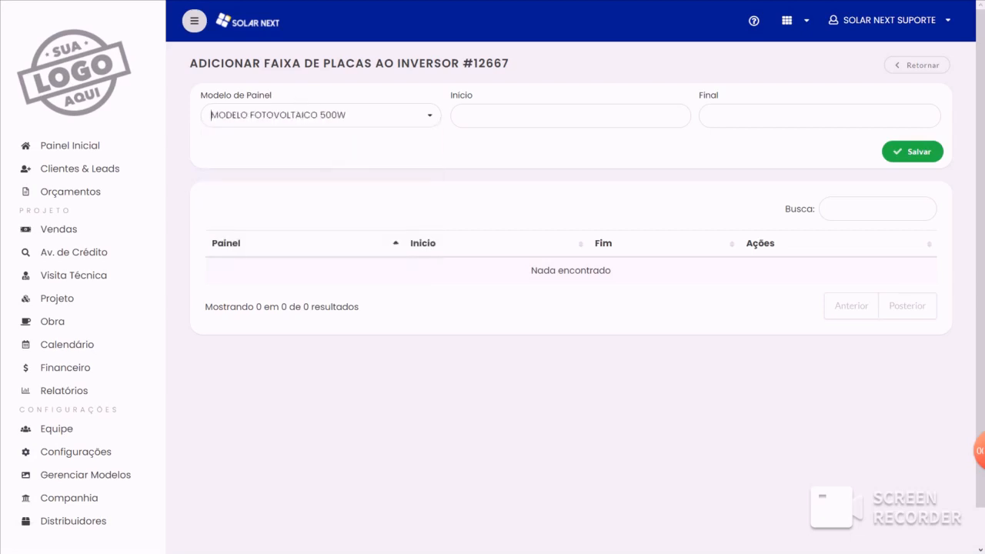
{"action": "left_click", "coordinate": [461, 116]}
{"action": "type", "text": "0"}
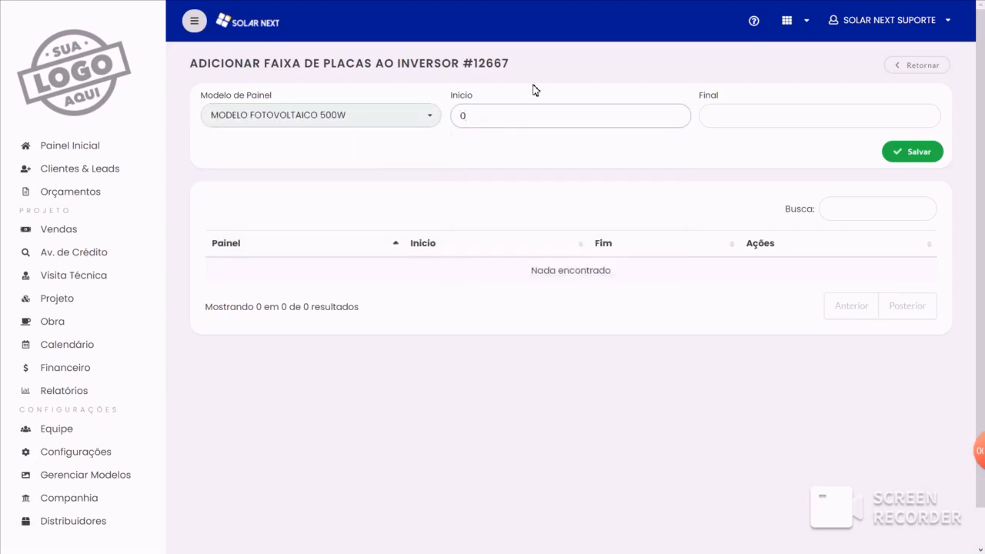
{"action": "key", "text": "Tab"}
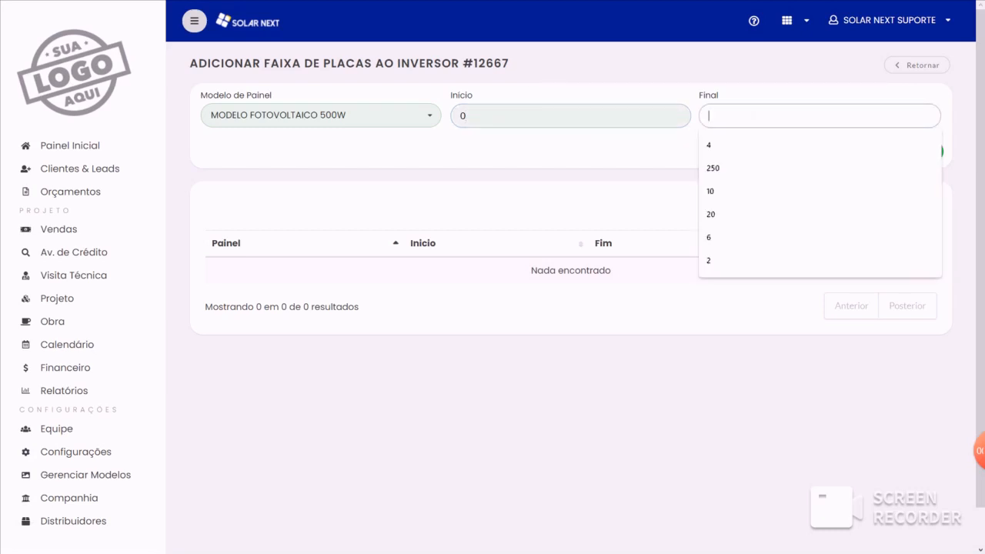
{"action": "type", "text": "4"}
{"action": "left_click", "coordinate": [741, 94]}
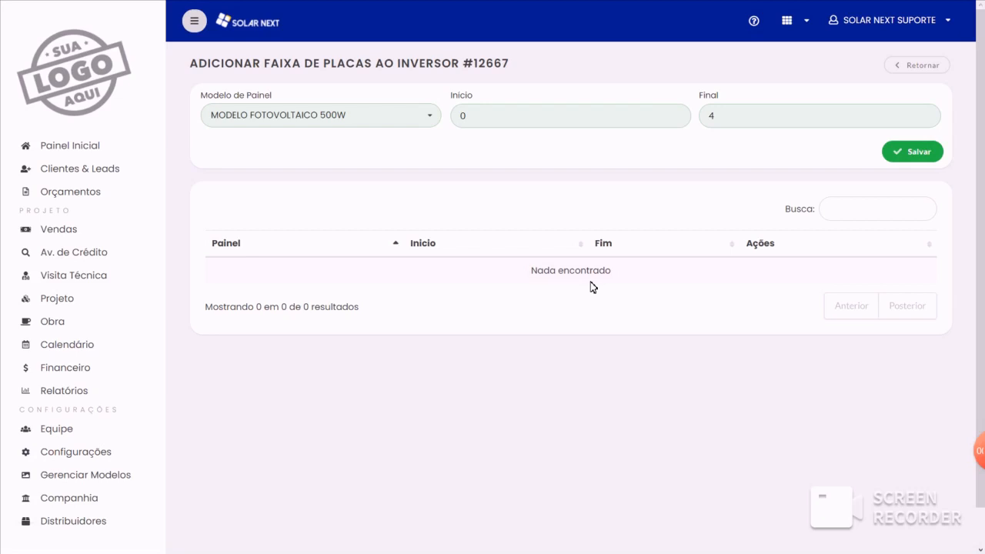
{"action": "left_click", "coordinate": [927, 69]}
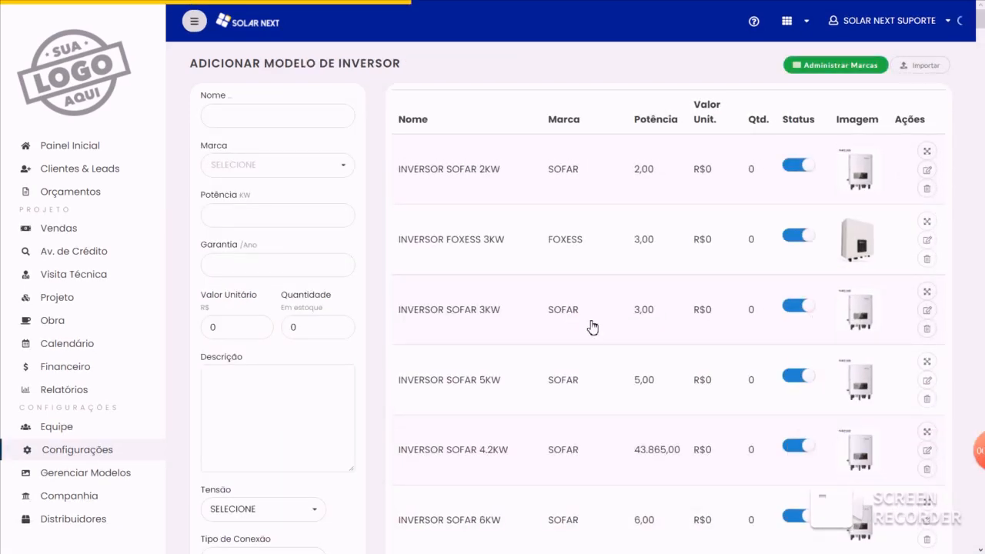
- Open the transformer settings and switch the status of TRANSFORMADOR STRINGBOX 10KVA off and back on
{"action": "scroll", "coordinate": [585, 308], "scroll_direction": "down", "scroll_amount": 3}
{"action": "scroll", "coordinate": [583, 307], "scroll_direction": "up", "scroll_amount": 3}
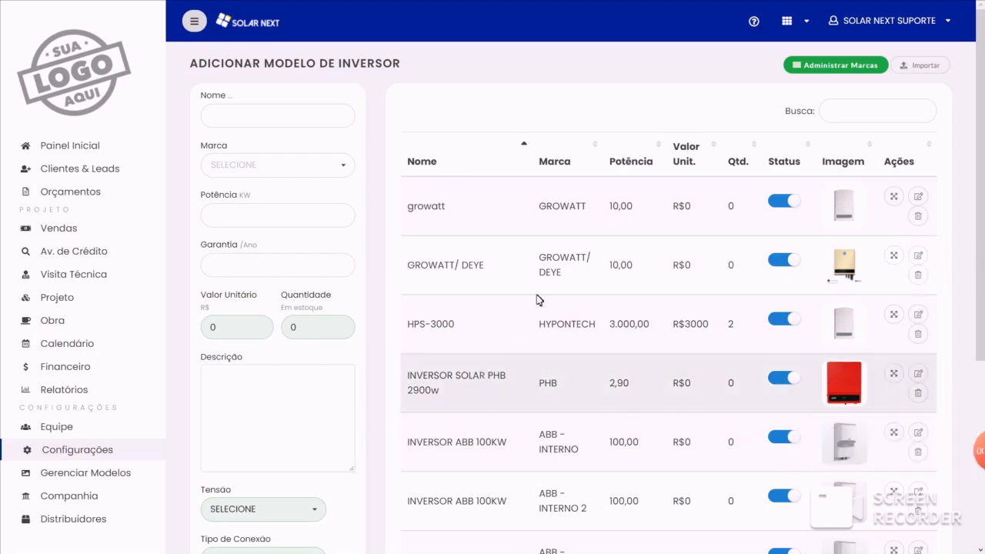
{"action": "scroll", "coordinate": [444, 233], "scroll_direction": "down", "scroll_amount": 3}
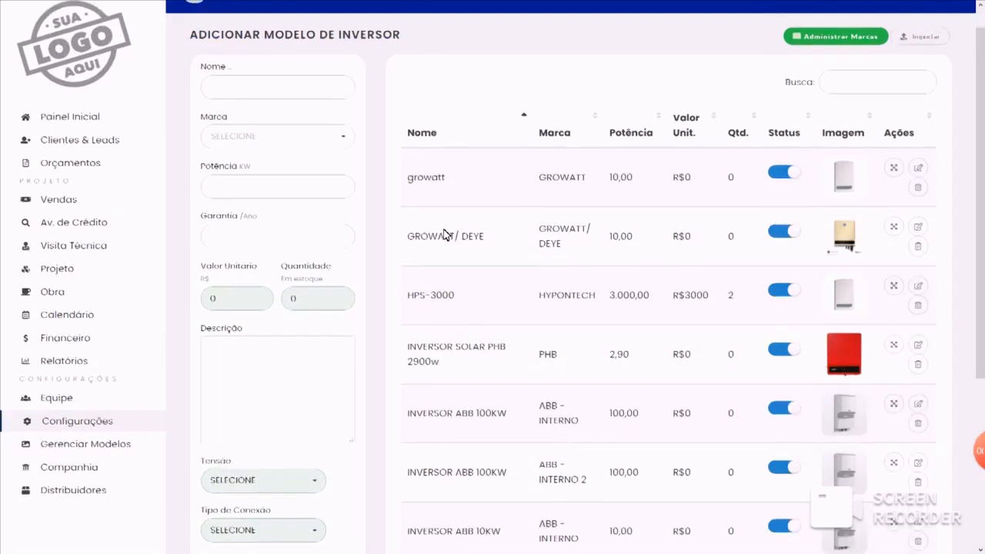
{"action": "left_click", "coordinate": [96, 260]}
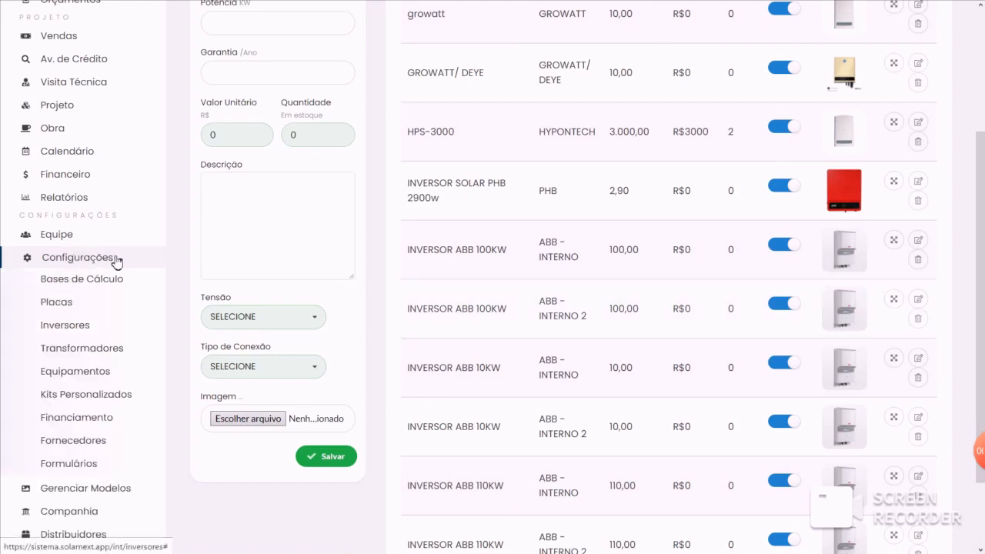
{"action": "left_click", "coordinate": [83, 352]}
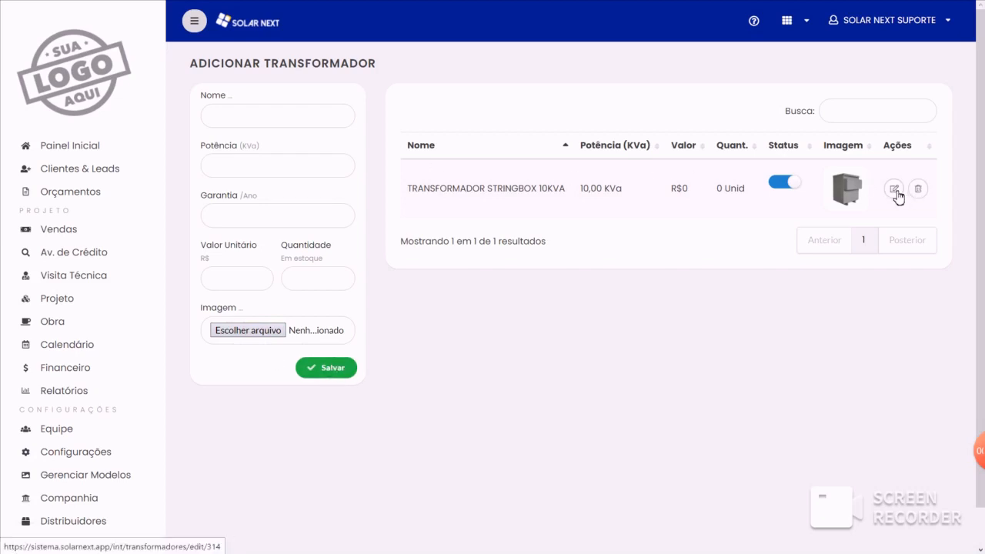
{"action": "left_click", "coordinate": [797, 185]}
{"action": "left_click", "coordinate": [804, 191]}
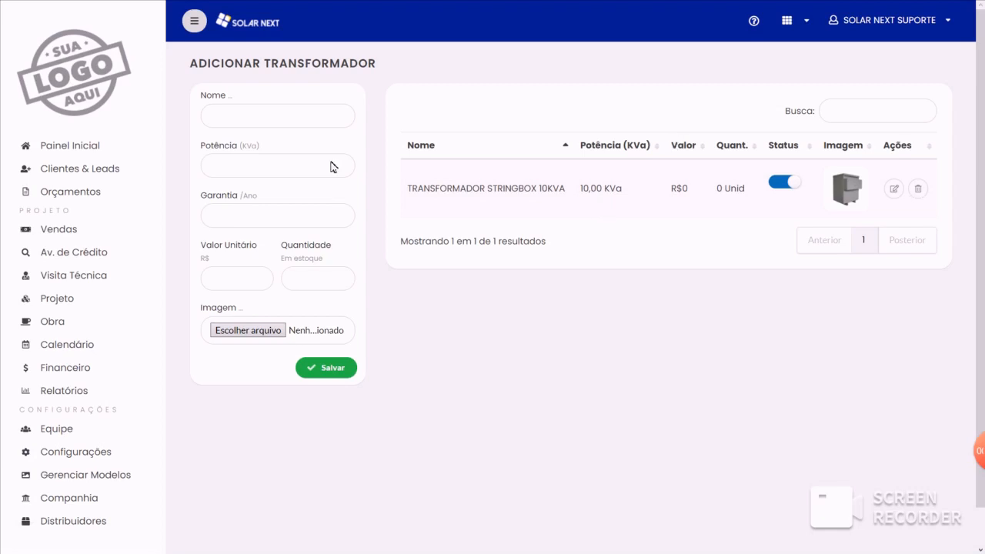
- Start a new quote, go to its Dimensionamento stage, choose ESTOQUE PRÓPRIO with Por Equipamento sizing, and enable Dimensionar Transformador
{"action": "left_click", "coordinate": [70, 197]}
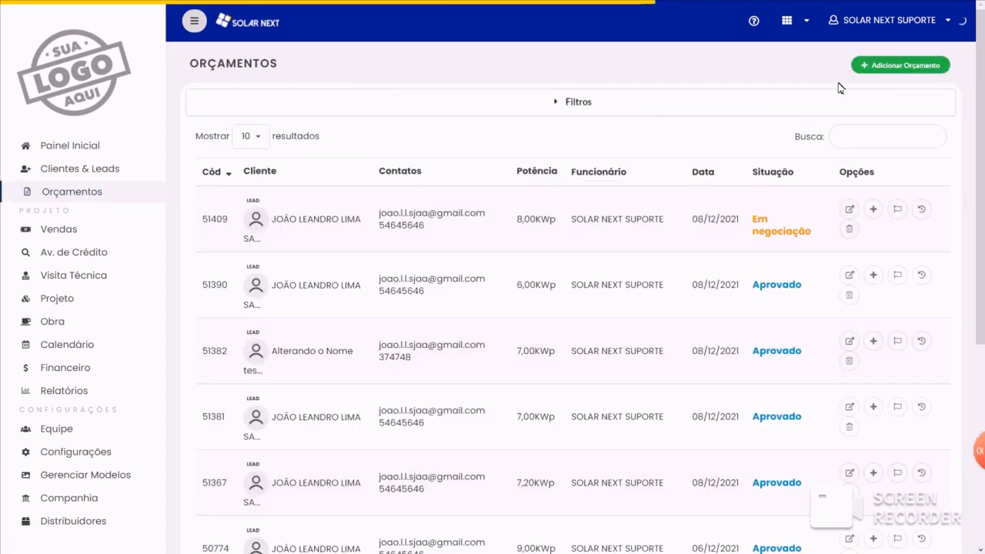
{"action": "left_click", "coordinate": [892, 66]}
{"action": "left_click", "coordinate": [671, 101]}
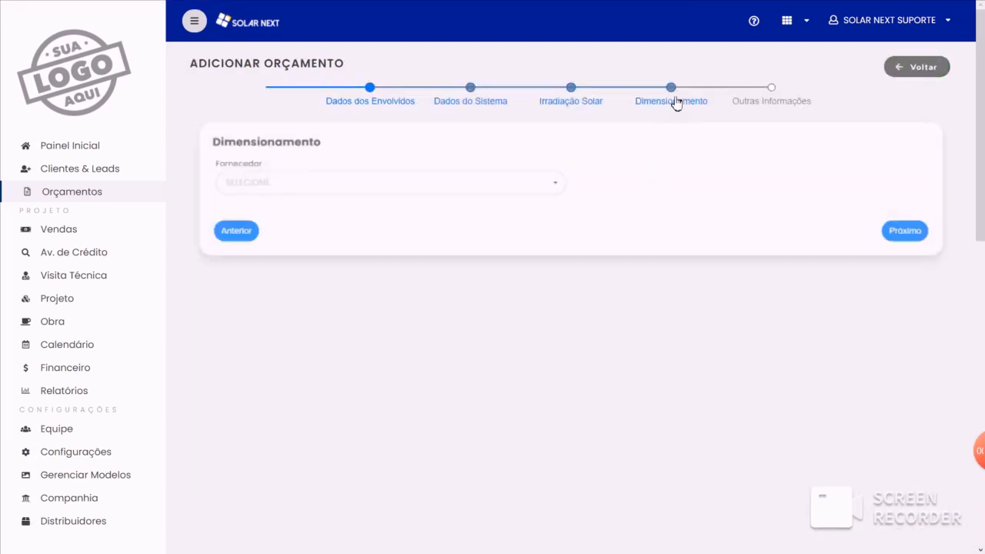
{"action": "left_click", "coordinate": [296, 183]}
{"action": "left_click", "coordinate": [296, 207]}
{"action": "left_click", "coordinate": [218, 225]}
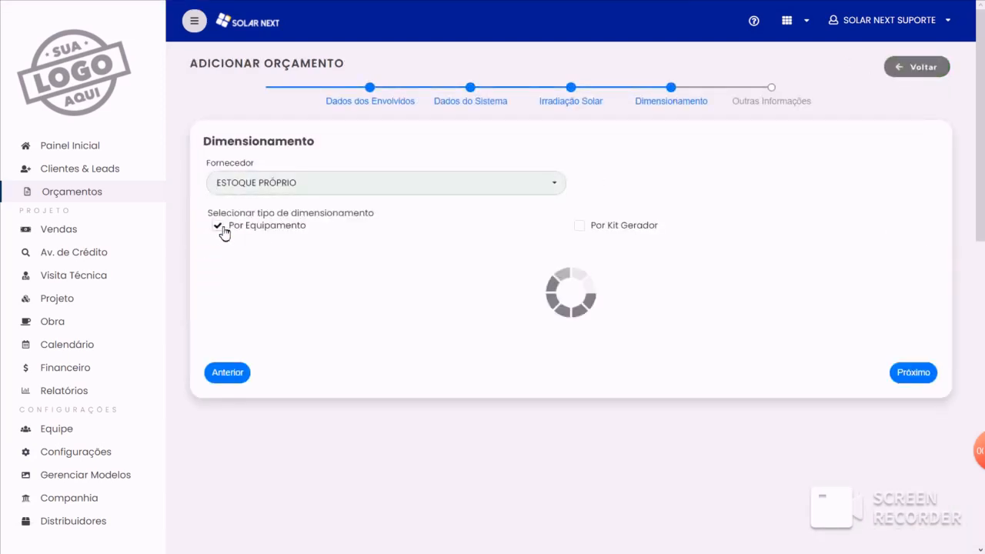
{"action": "left_click", "coordinate": [828, 274]}
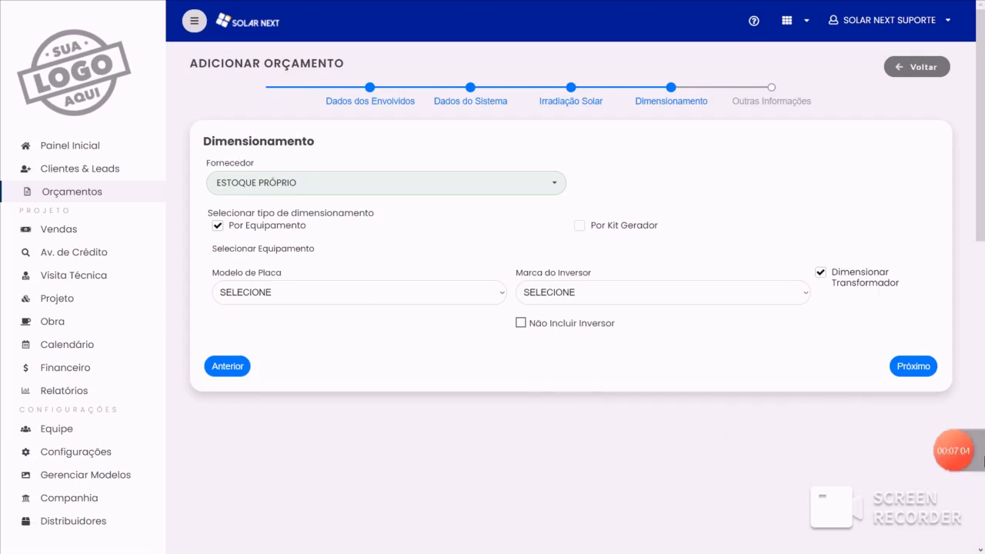
- Leave the new quote and review the transformer settings page with its registration form and model list
{"action": "scroll", "coordinate": [207, 460], "scroll_direction": "down", "scroll_amount": 1}
{"action": "mouse_move", "coordinate": [85, 388]}
{"action": "scroll", "coordinate": [81, 419], "scroll_direction": "down", "scroll_amount": 2}
{"action": "left_click", "coordinate": [83, 357]}
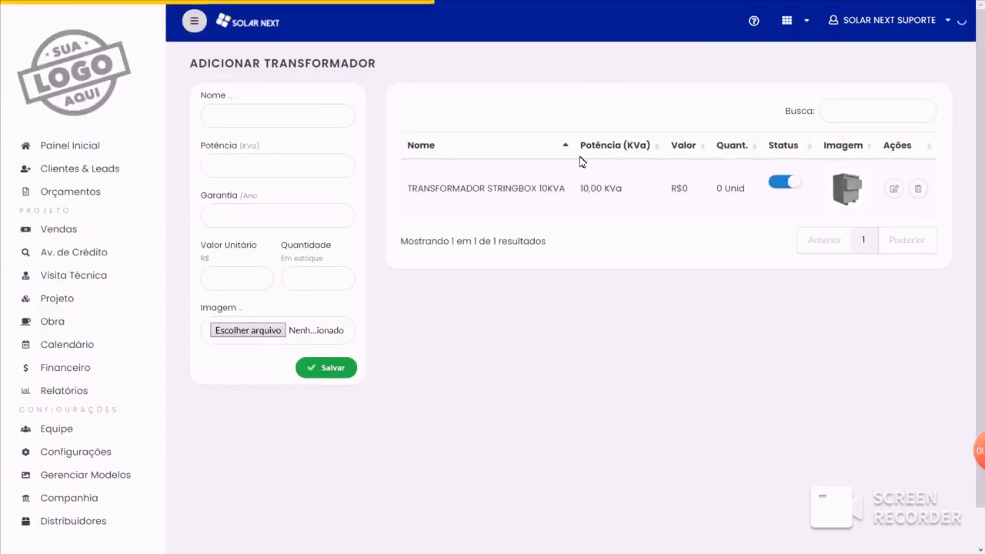
{"action": "scroll", "coordinate": [587, 330], "scroll_direction": "down", "scroll_amount": 1}
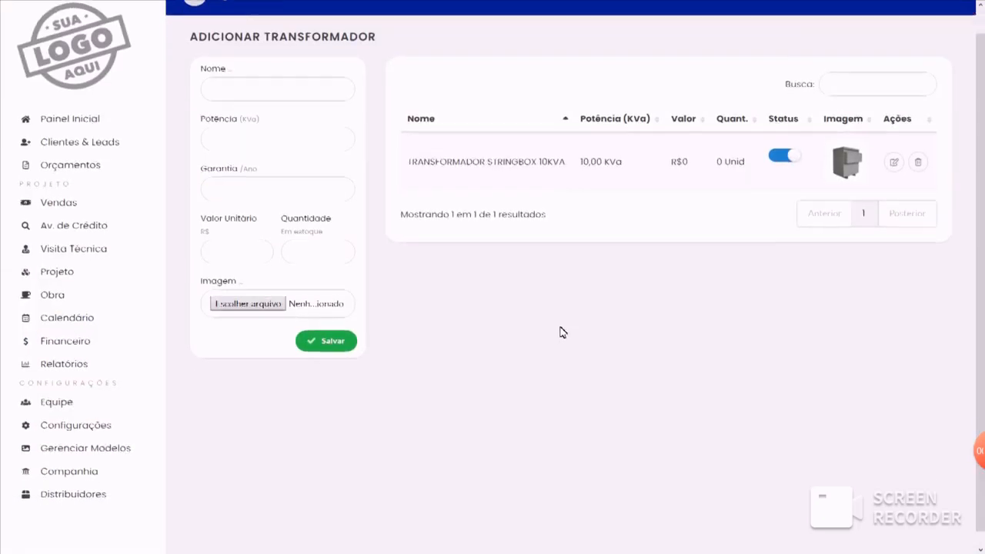
{"action": "scroll", "coordinate": [546, 346], "scroll_direction": "up", "scroll_amount": 1}
{"action": "scroll", "coordinate": [544, 348], "scroll_direction": "down", "scroll_amount": 1}
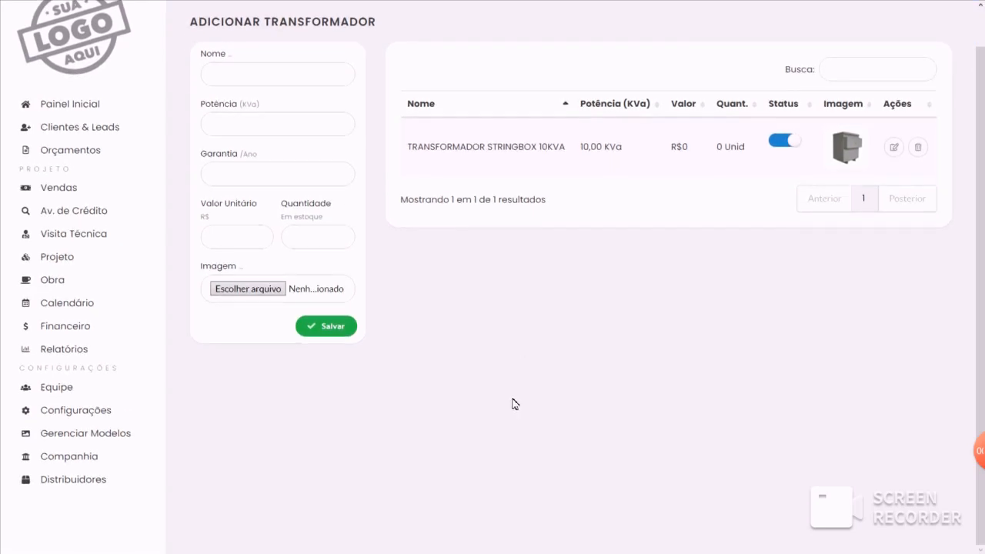
- Open the CABOS category from the equipment categories for editing and enable Grupo B, Grupo A, Off-grid and Bombeamento as its sizing types
{"action": "mouse_move", "coordinate": [110, 413]}
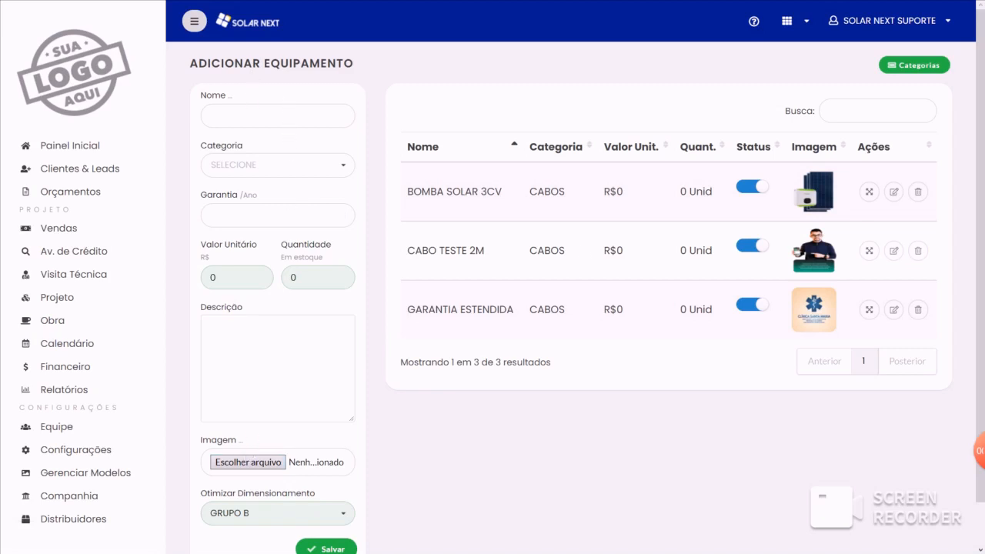
{"action": "left_click", "coordinate": [918, 66]}
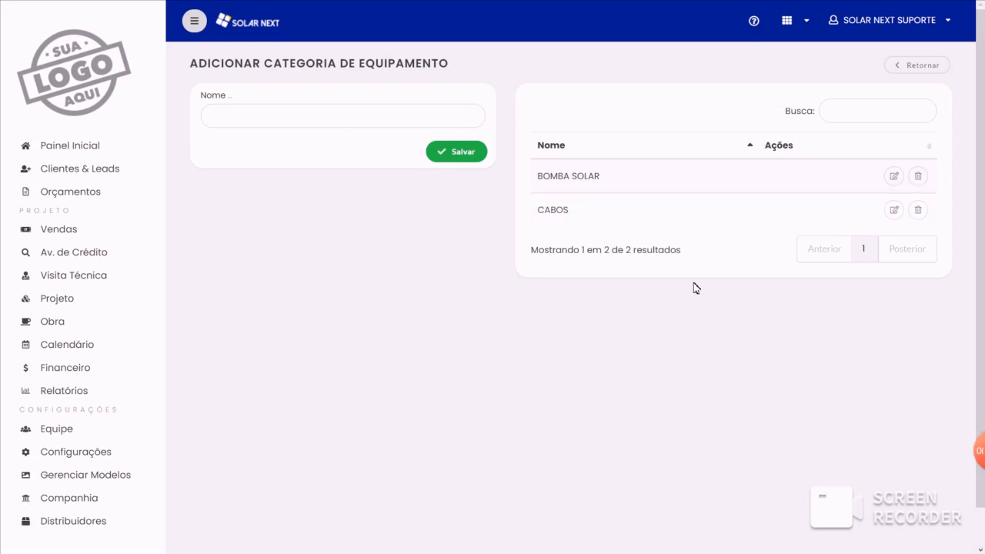
{"action": "key", "text": "super"}
{"action": "key", "text": "super"}
{"action": "left_click", "coordinate": [902, 213]}
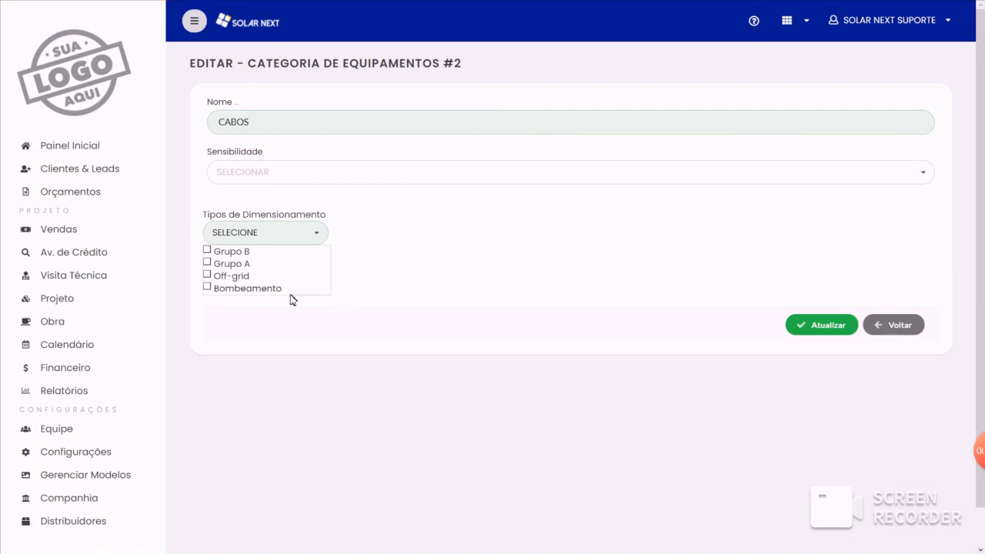
{"action": "left_click", "coordinate": [218, 252]}
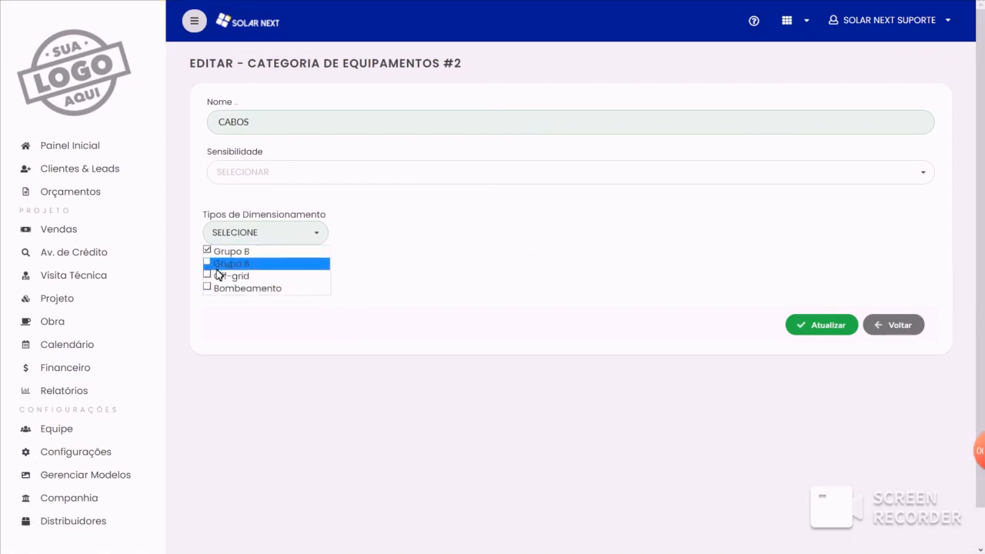
{"action": "left_click", "coordinate": [216, 264]}
{"action": "left_click", "coordinate": [218, 277]}
{"action": "left_click", "coordinate": [220, 290]}
- Try Escolha Individual as the CABOS category's Sensibilidade, set it to Escolha Múltipla, and update the category
{"action": "left_click", "coordinate": [315, 169]}
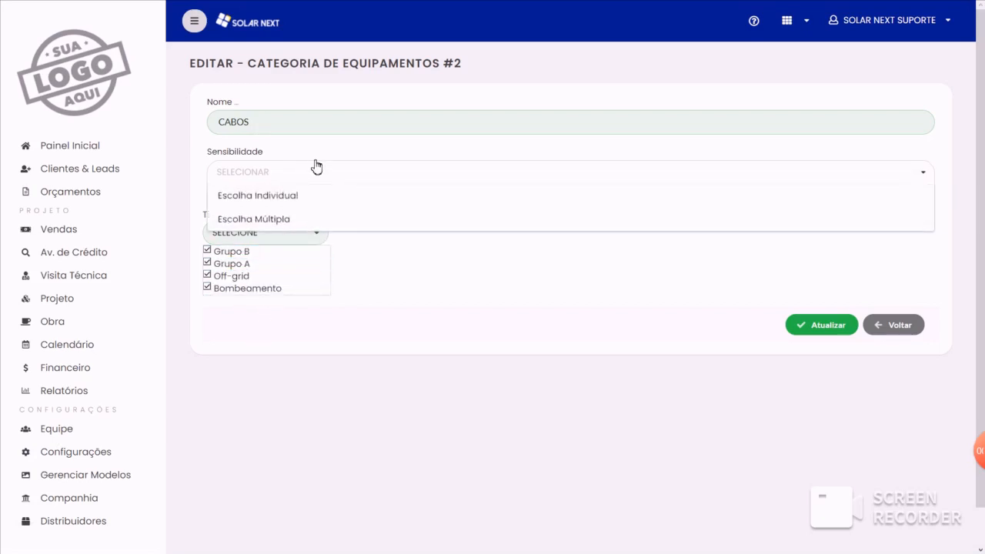
{"action": "left_click", "coordinate": [282, 194]}
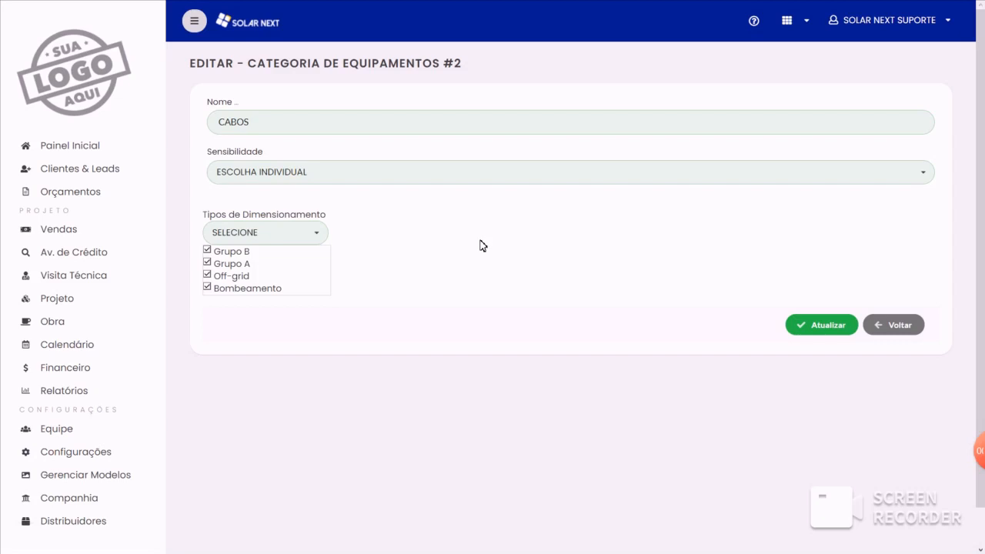
{"action": "left_click", "coordinate": [273, 172]}
{"action": "left_click", "coordinate": [266, 217]}
{"action": "left_click", "coordinate": [833, 329]}
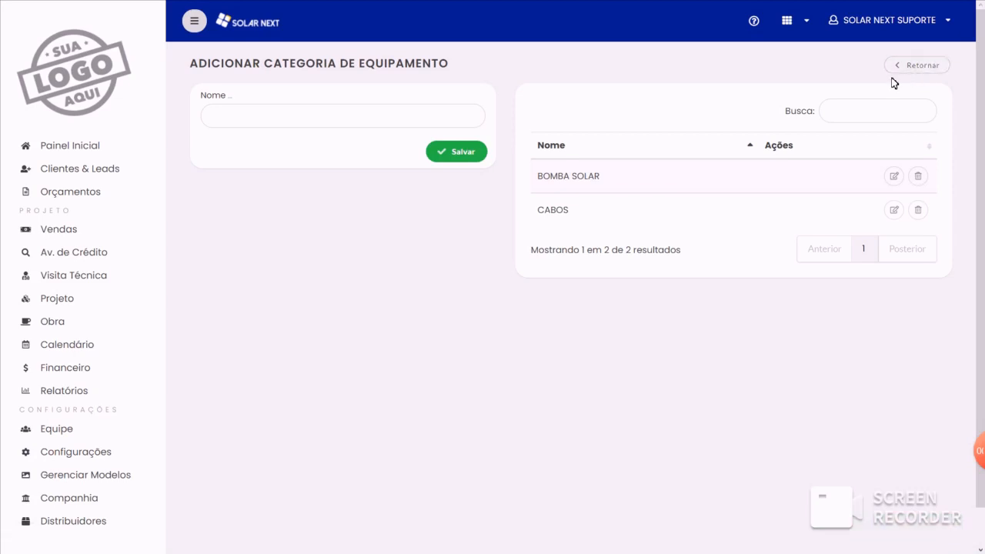
- Reopen the CABOS category to check its saved settings, and go back to the equipment list
{"action": "left_click", "coordinate": [896, 214]}
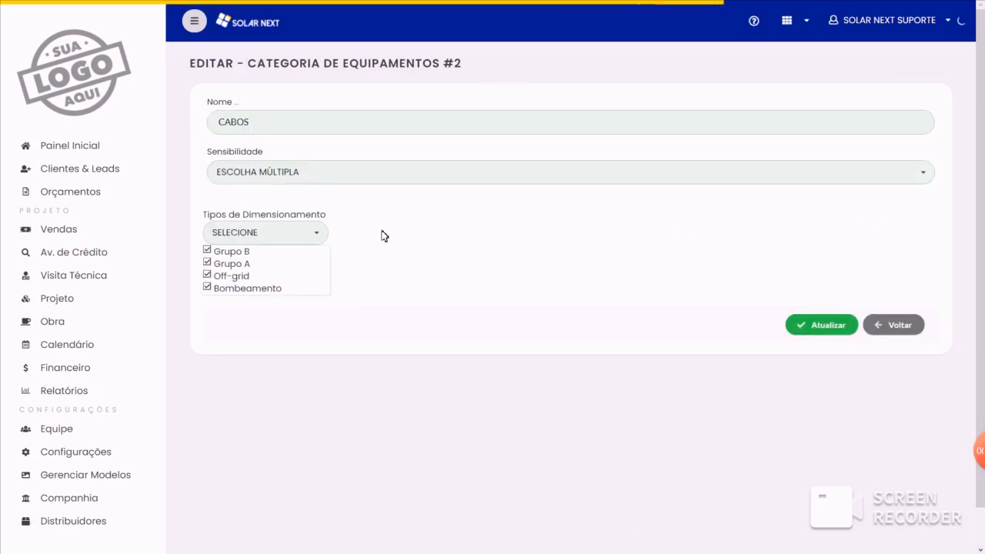
{"action": "left_click", "coordinate": [916, 333]}
{"action": "left_click", "coordinate": [915, 70]}
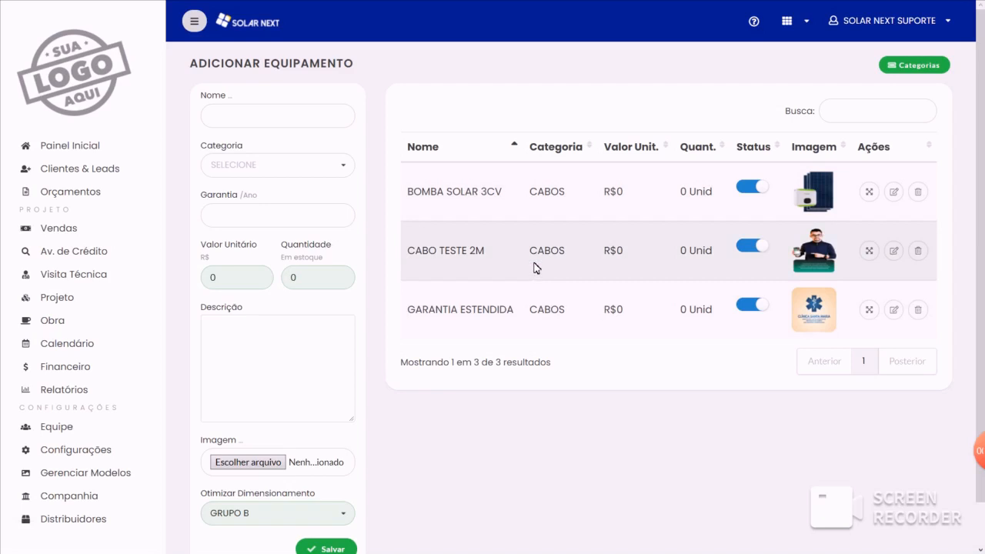
- In the new equipment form, choose CABOS as the category and go through the name and warranty fields without filling them
{"action": "left_click", "coordinate": [275, 112]}
{"action": "left_click", "coordinate": [426, 75]}
{"action": "left_click", "coordinate": [243, 167]}
{"action": "left_click", "coordinate": [242, 188]}
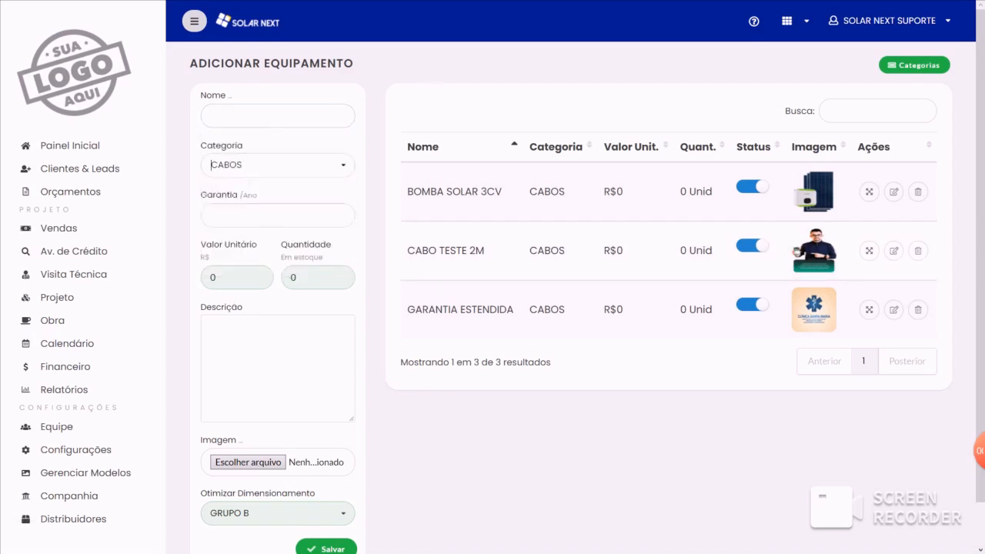
{"action": "left_click", "coordinate": [254, 214]}
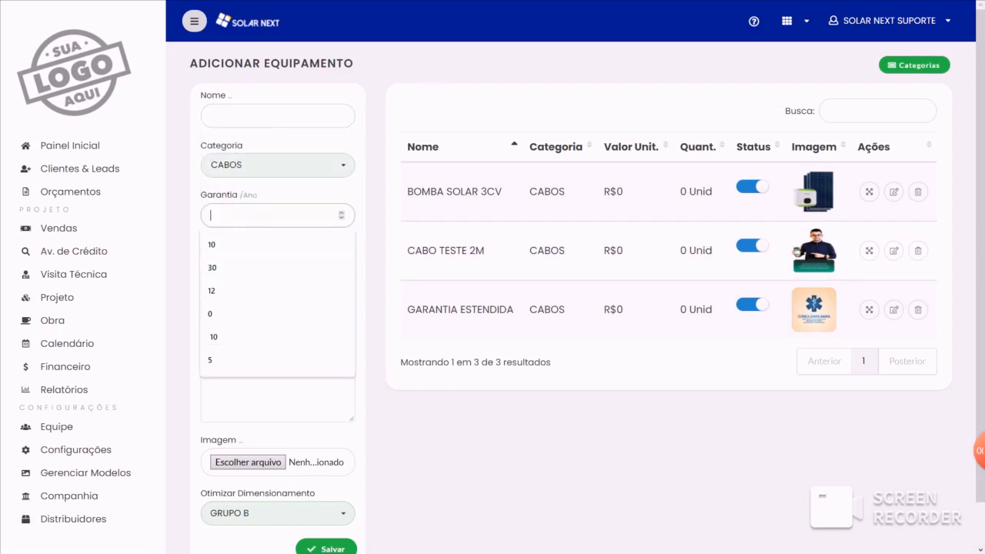
{"action": "left_click", "coordinate": [236, 201]}
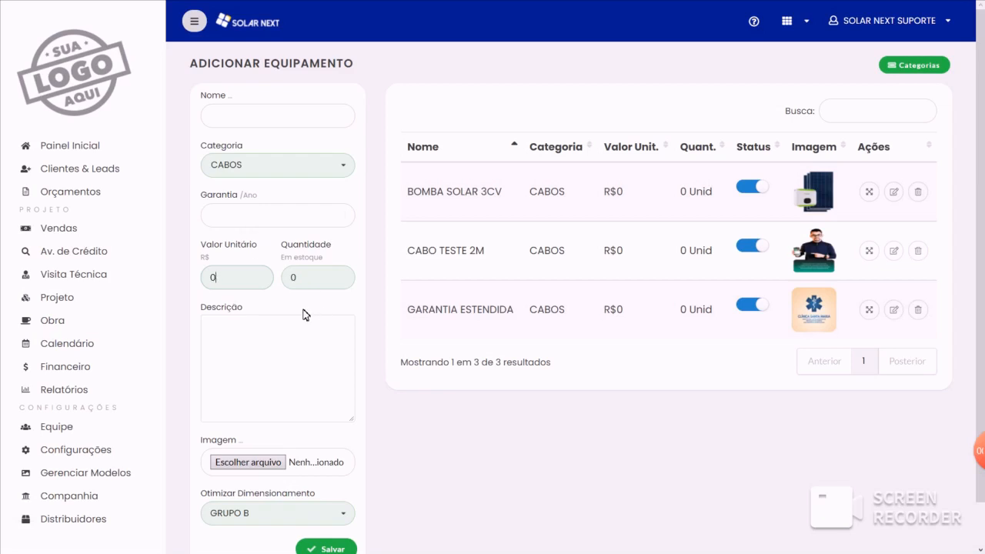
- Try Grupo A, Offgrid and Bombeamento as the new equipment's Otimizar Dimensionamento option, and return it to Grupo B
{"action": "scroll", "coordinate": [464, 418], "scroll_direction": "down", "scroll_amount": 1}
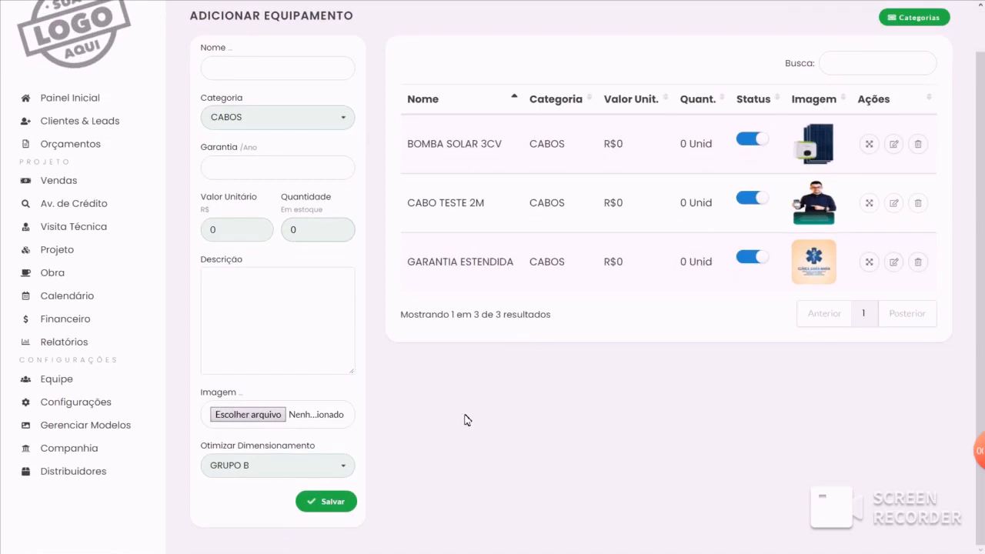
{"action": "left_click", "coordinate": [288, 468]}
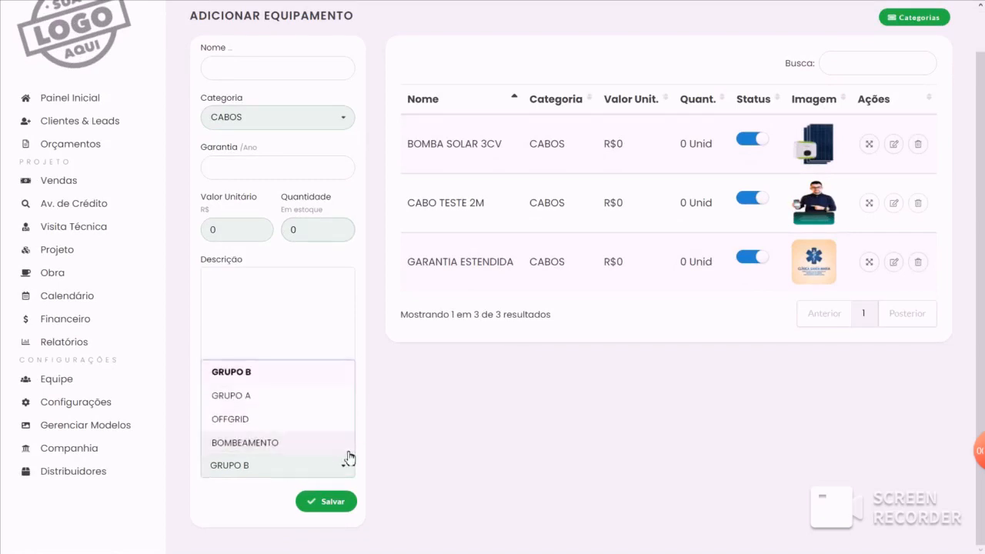
{"action": "left_click", "coordinate": [261, 395]}
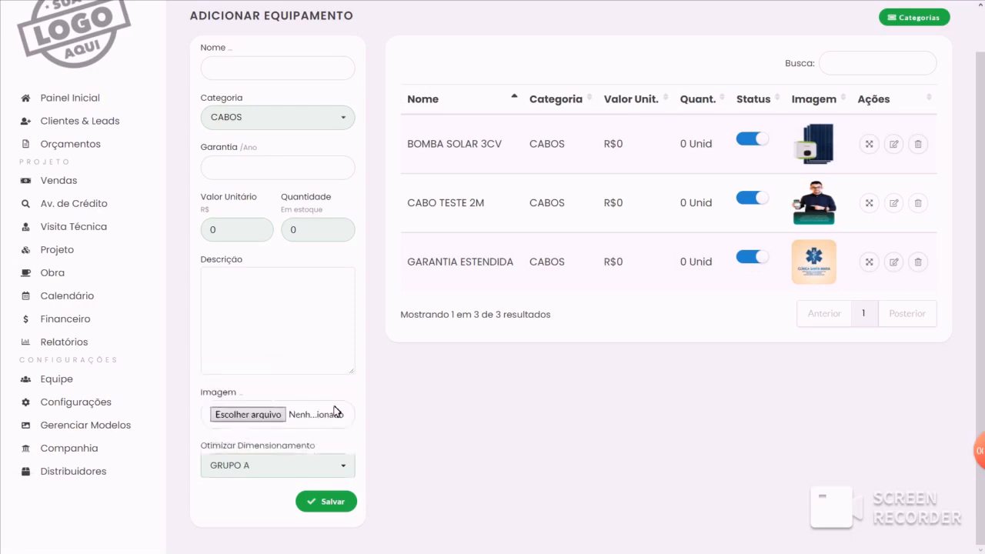
{"action": "left_click", "coordinate": [259, 465]}
{"action": "left_click", "coordinate": [266, 419]}
{"action": "left_click", "coordinate": [318, 466]}
{"action": "scroll", "coordinate": [318, 466], "scroll_direction": "down", "scroll_amount": 2}
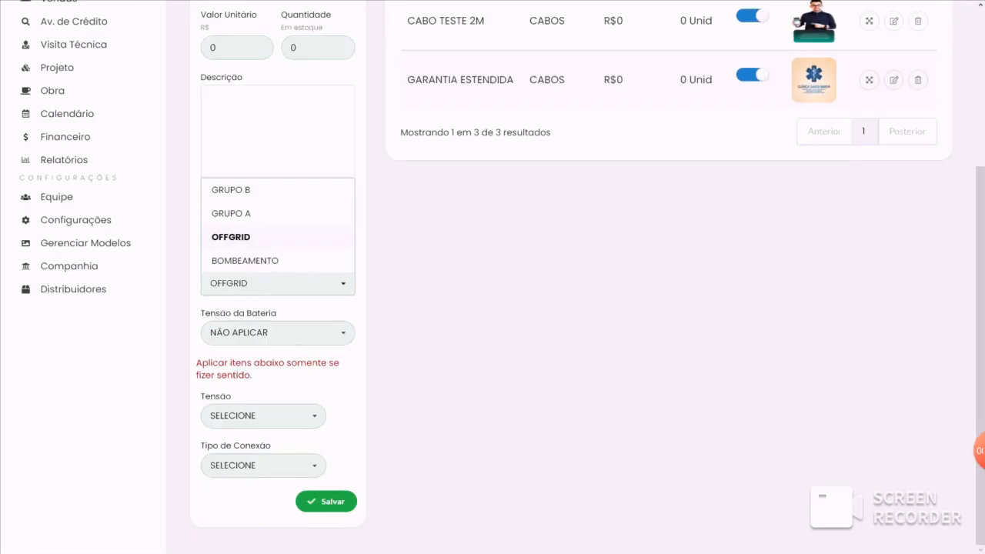
{"action": "left_click", "coordinate": [250, 262]}
{"action": "left_click", "coordinate": [269, 286]}
{"action": "scroll", "coordinate": [238, 347], "scroll_direction": "up", "scroll_amount": 2}
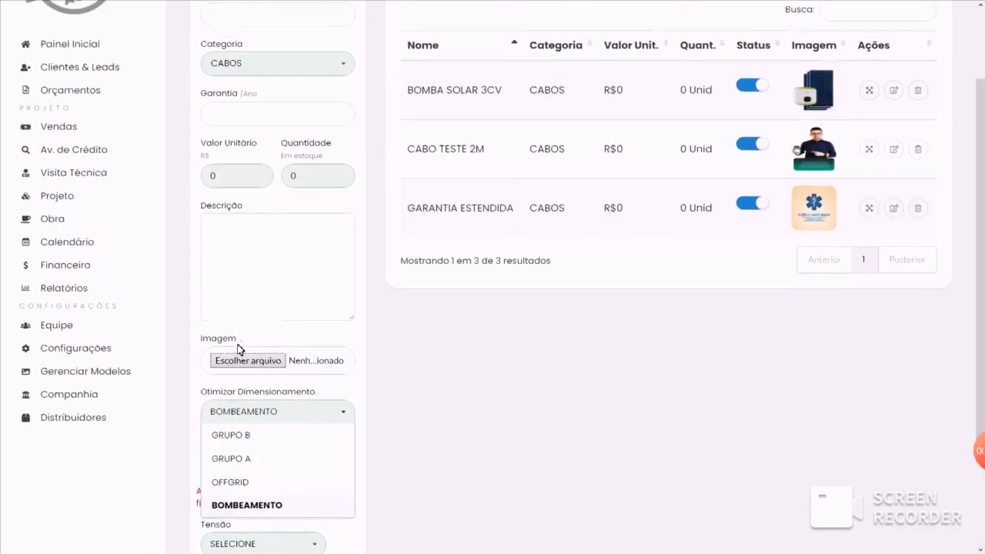
{"action": "left_click", "coordinate": [236, 433]}
{"action": "scroll", "coordinate": [345, 448], "scroll_direction": "up", "scroll_amount": 1}
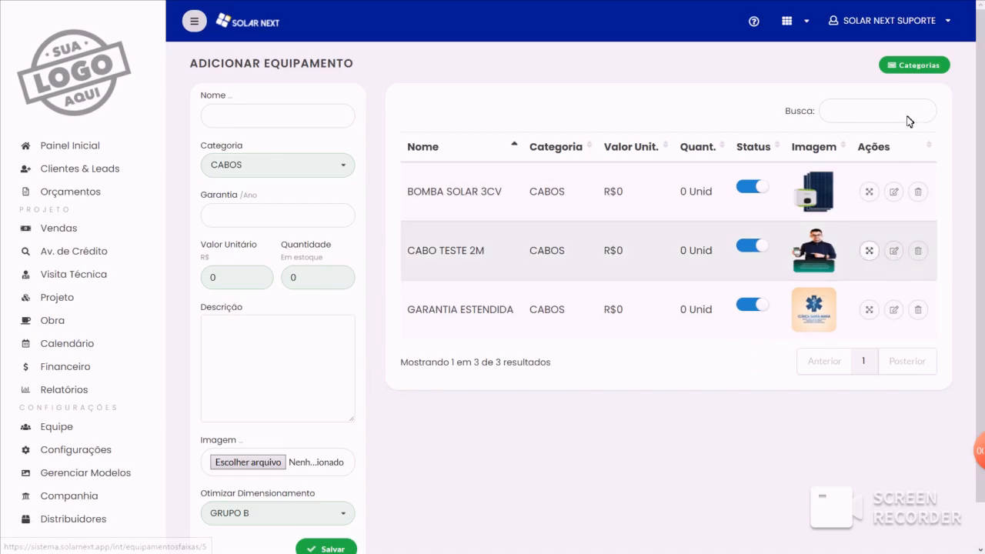
- Open the panel range settings of the CABO TESTE 2M equipment and review the available sizing factors
{"action": "left_click", "coordinate": [919, 67]}
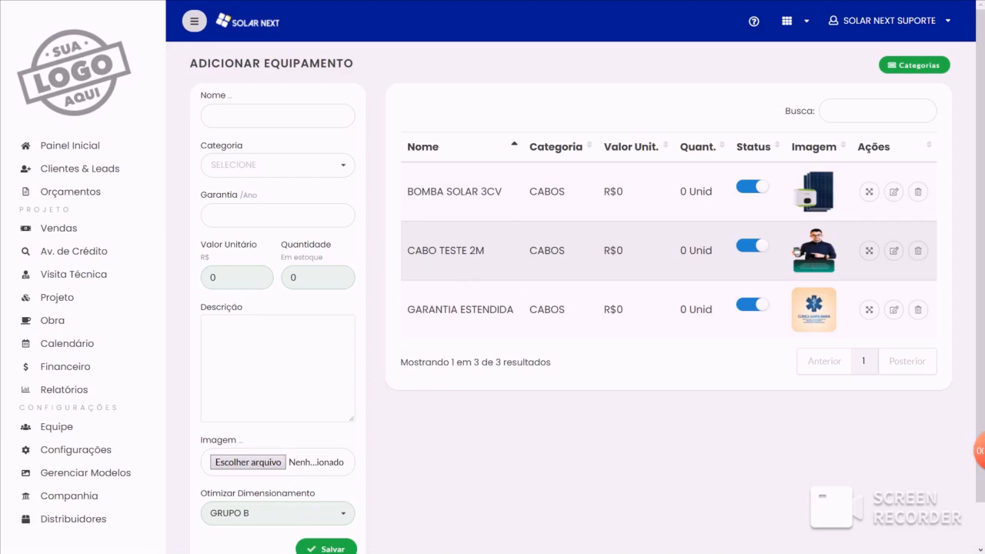
{"action": "left_click", "coordinate": [978, 450]}
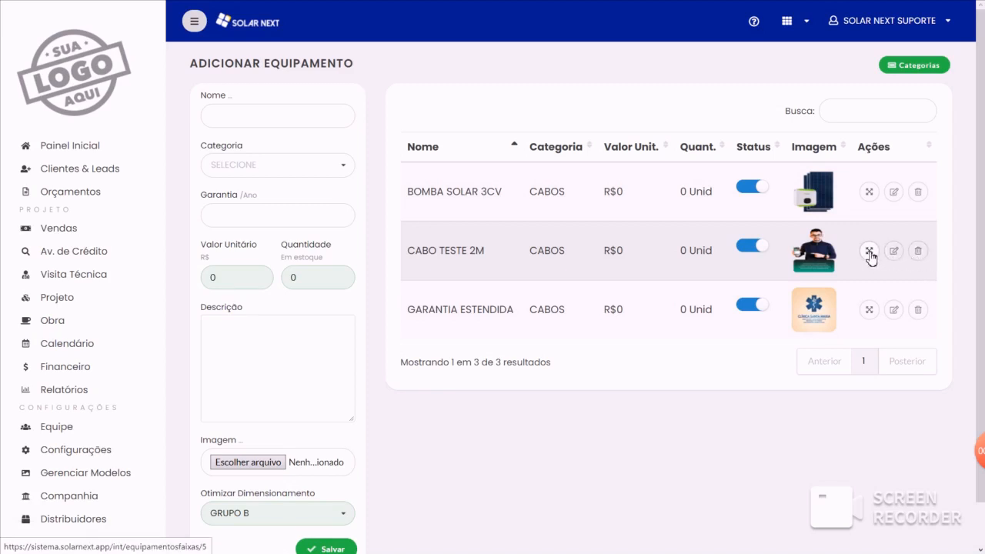
{"action": "left_click", "coordinate": [869, 253]}
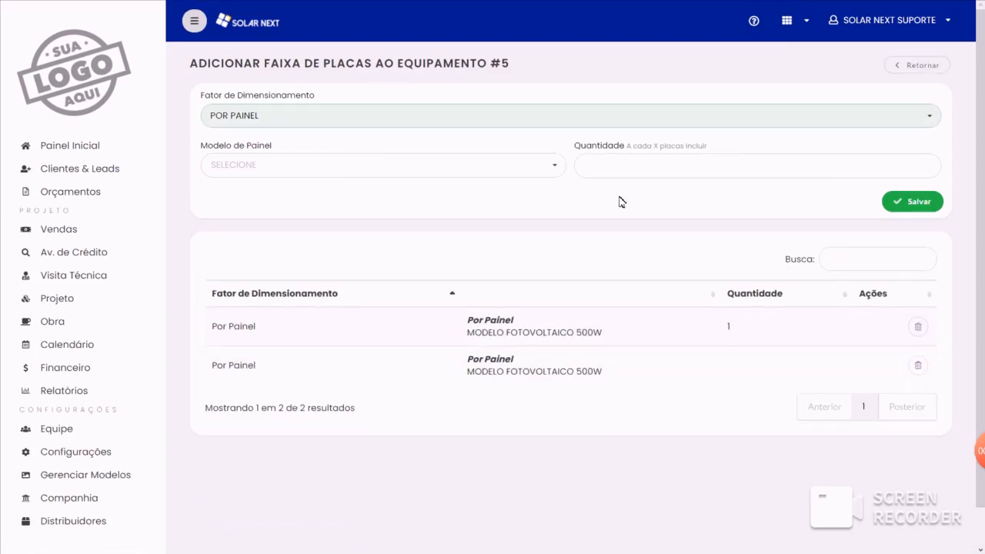
{"action": "left_click", "coordinate": [335, 125]}
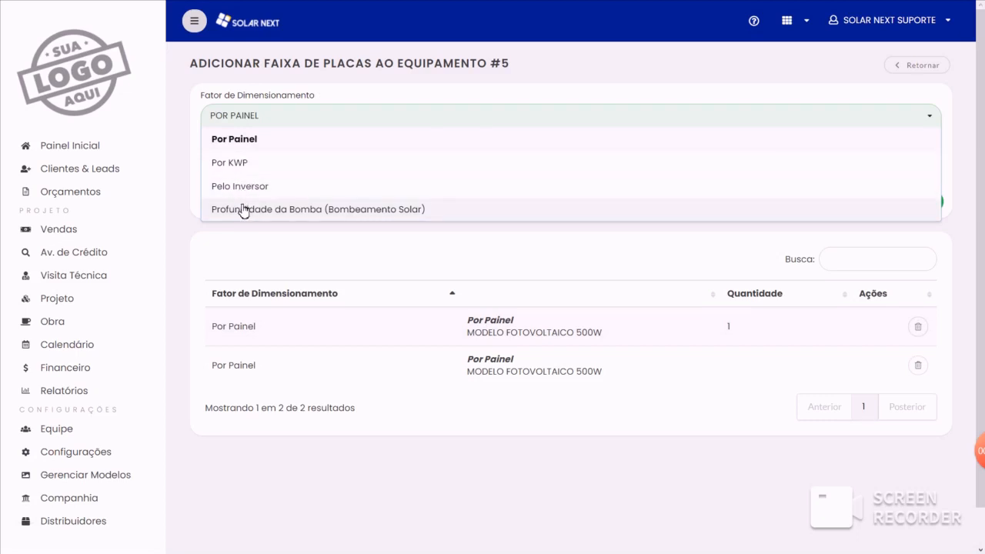
- Fill in a Por Painel sizing rule with MODELO FOTOVOLTAICO 500W as the panel model and a quantity of 2
{"action": "left_click", "coordinate": [340, 10]}
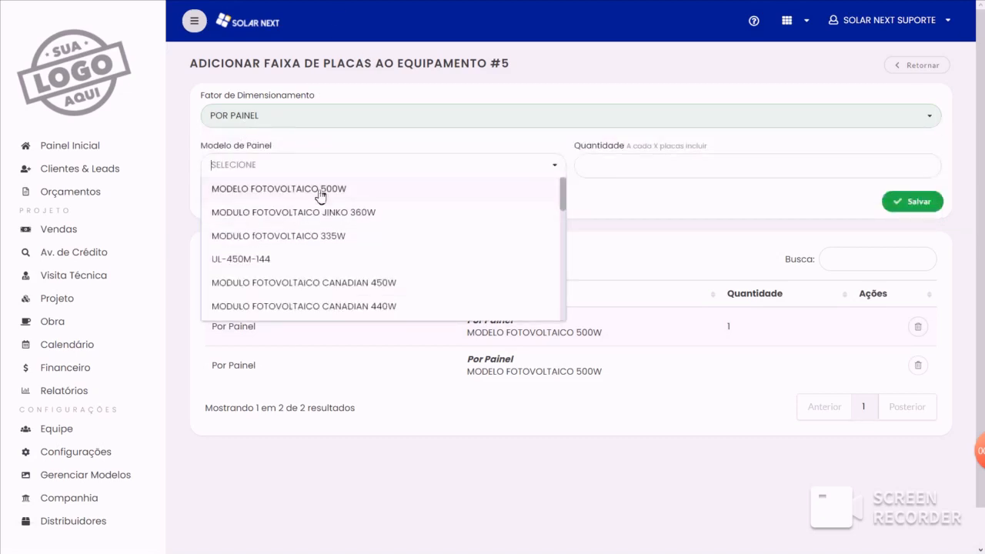
{"action": "left_click", "coordinate": [318, 190]}
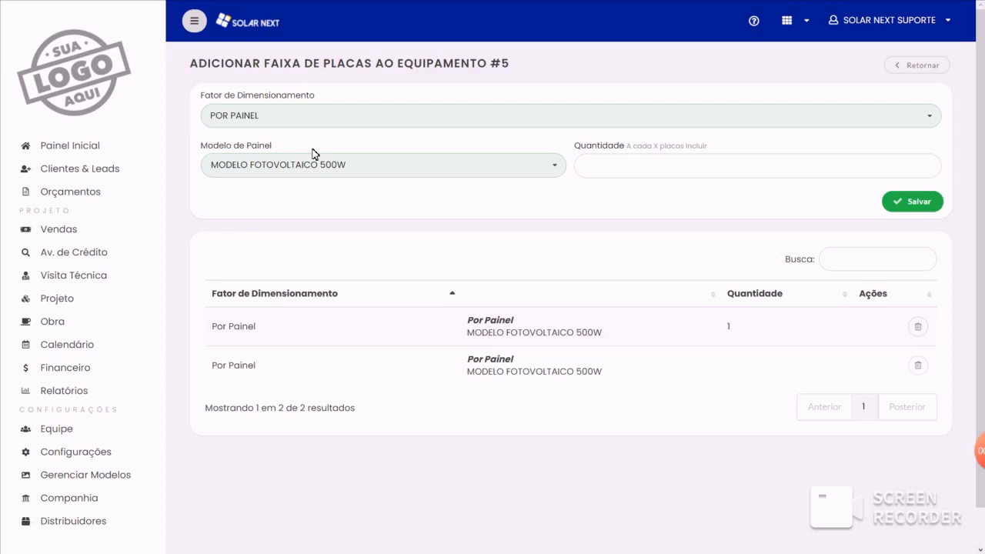
{"action": "left_click", "coordinate": [576, 174]}
{"action": "type", "text": "2"}
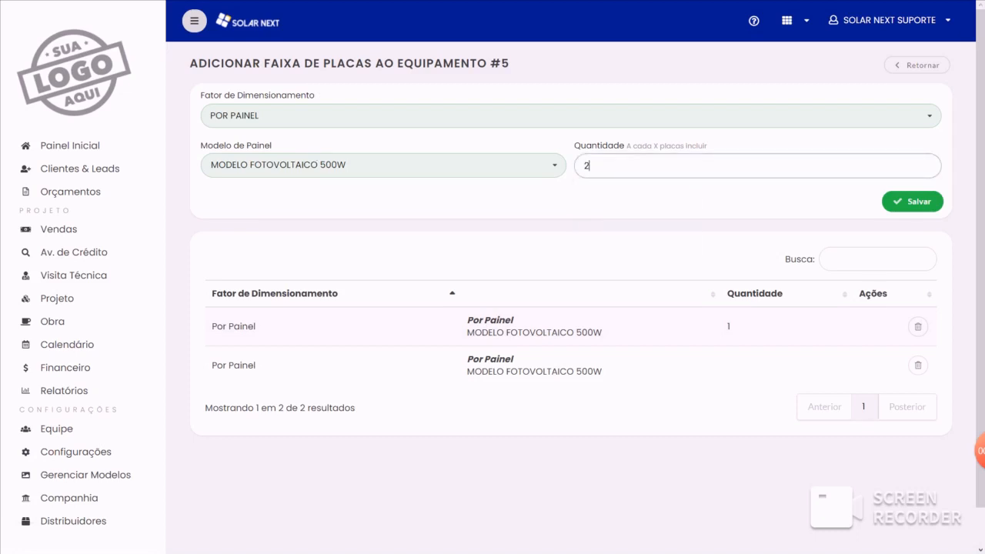
{"action": "left_click", "coordinate": [577, 185]}
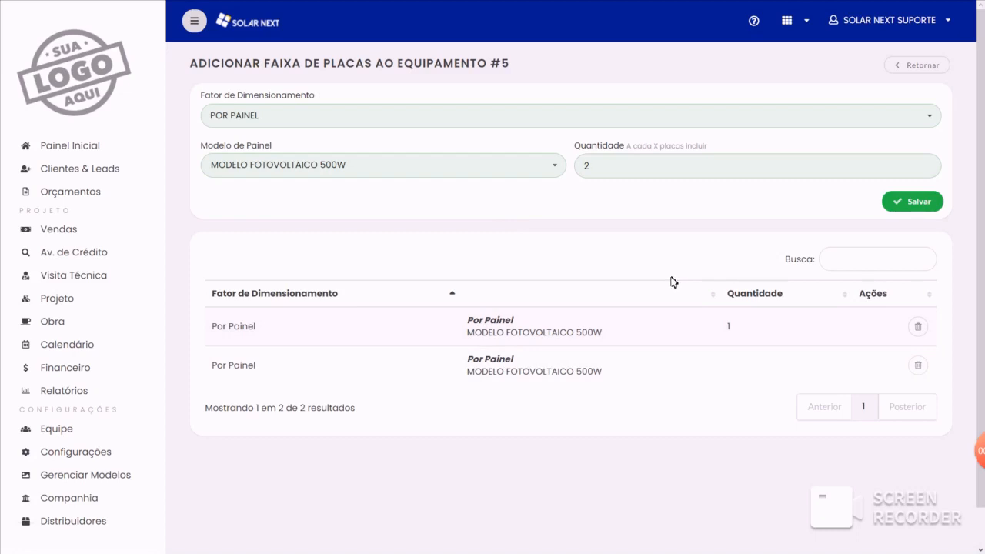
- Change the sizing factor to Pelo Inversor, with INVERSOR SOFAR 2KW as the inverter model and a quantity of 20
{"action": "left_click", "coordinate": [302, 119]}
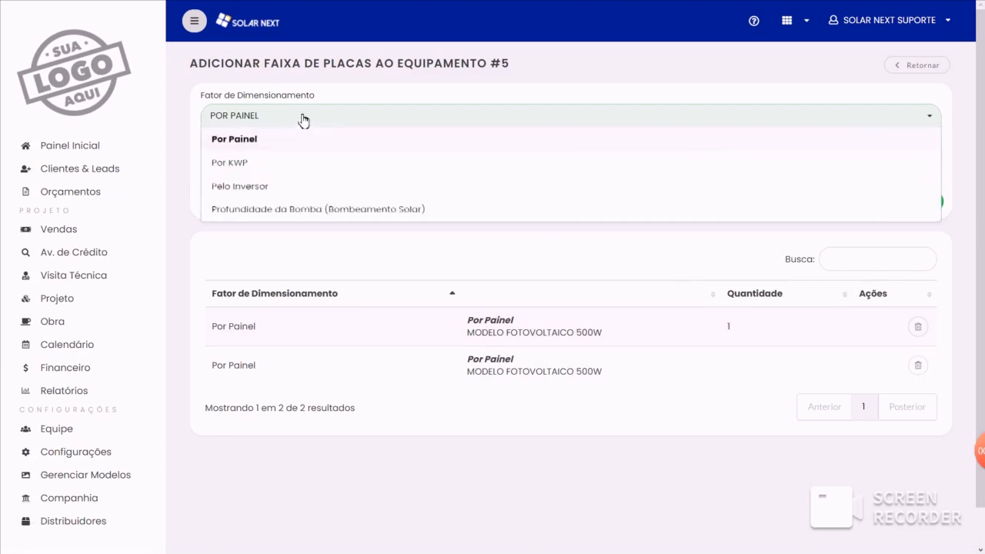
{"action": "left_click", "coordinate": [260, 187]}
{"action": "left_click", "coordinate": [308, 165]}
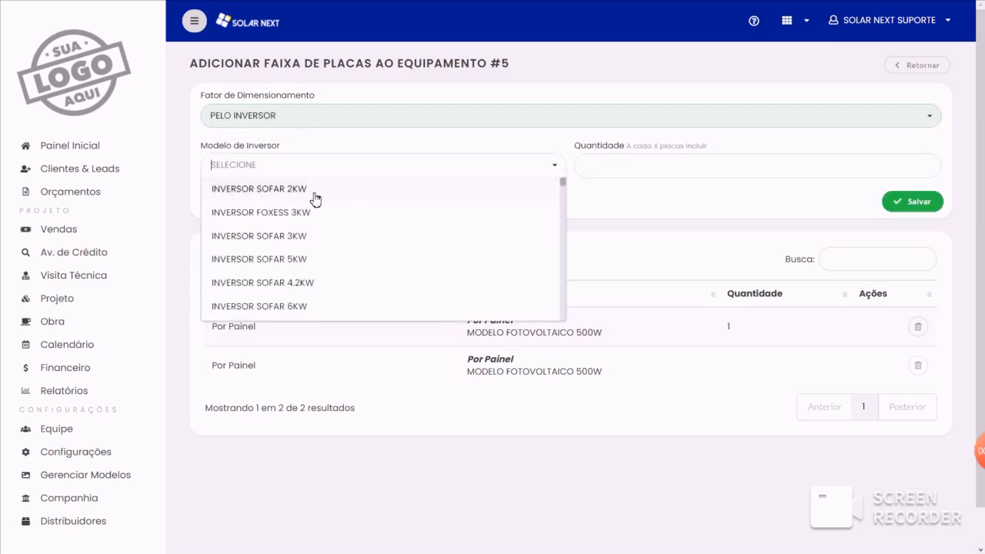
{"action": "left_click", "coordinate": [314, 190]}
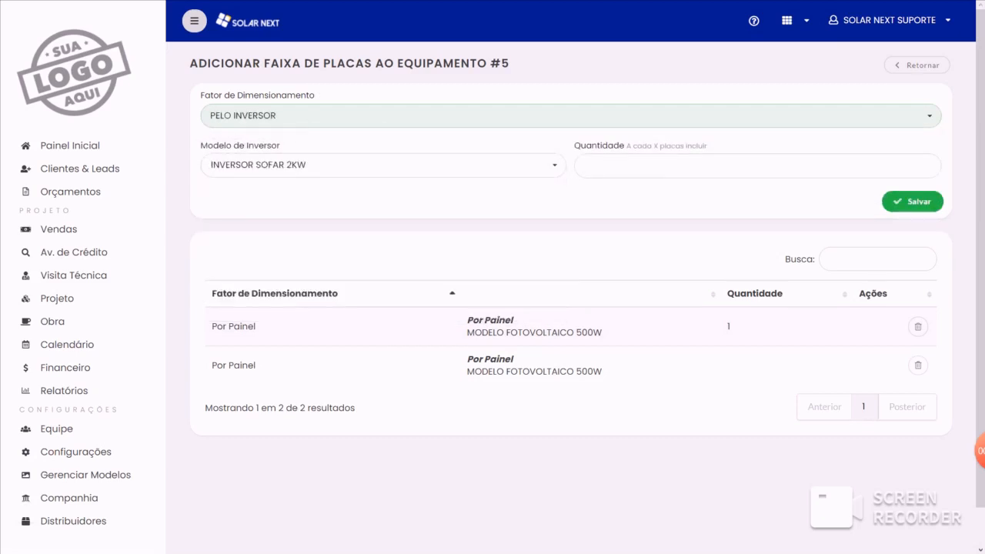
{"action": "left_click", "coordinate": [677, 167]}
{"action": "type", "text": "20"}
{"action": "left_click", "coordinate": [659, 210]}
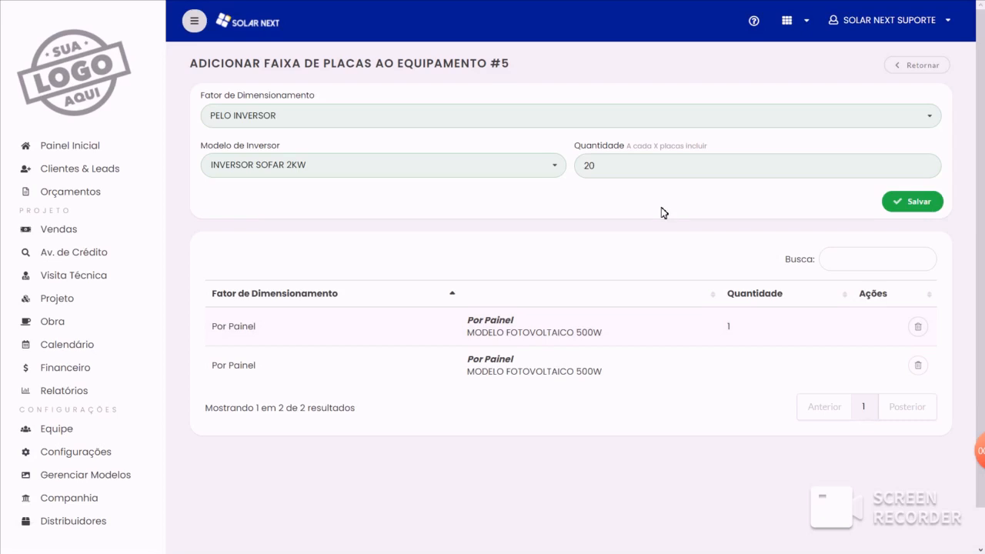
- Switch the sizing factor to Por KWP, with a power of 5 KWp and a quantity of 1
{"action": "left_click", "coordinate": [307, 112]}
{"action": "left_click", "coordinate": [279, 163]}
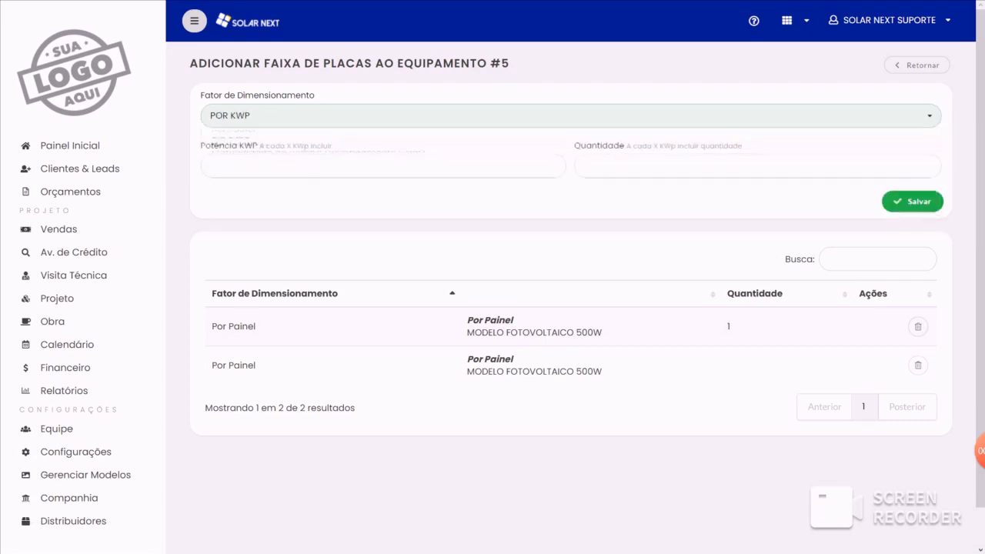
{"action": "left_click", "coordinate": [364, 166]}
{"action": "type", "text": "5"}
{"action": "left_click", "coordinate": [592, 227]}
{"action": "left_click", "coordinate": [608, 165]}
{"action": "type", "text": "1"}
{"action": "left_click", "coordinate": [683, 217]}
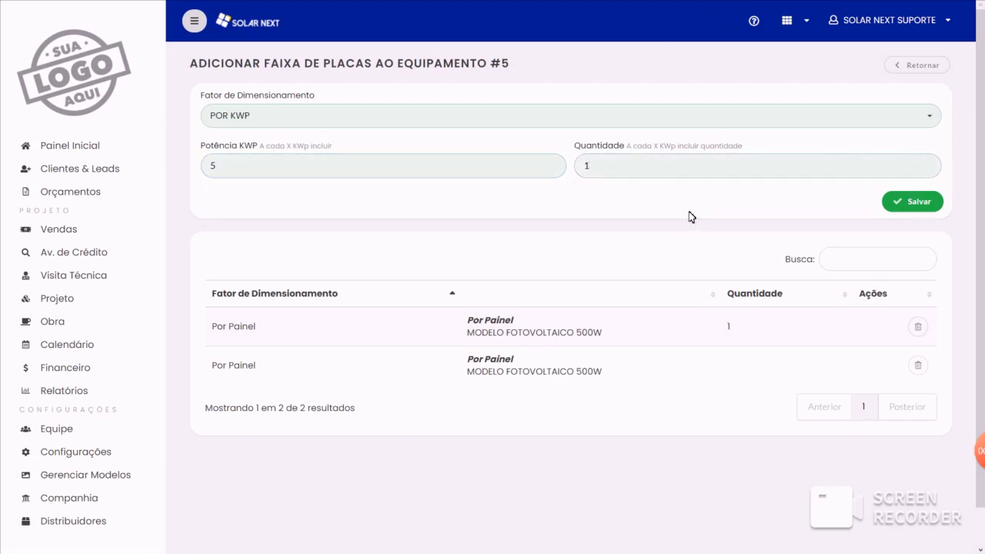
- Set the sizing factor to Profundidade da Bomba (Bombeamento Solar), with a depth of 50 metres and a quantity of 1
{"action": "left_click", "coordinate": [340, 119]}
{"action": "left_click", "coordinate": [307, 213]}
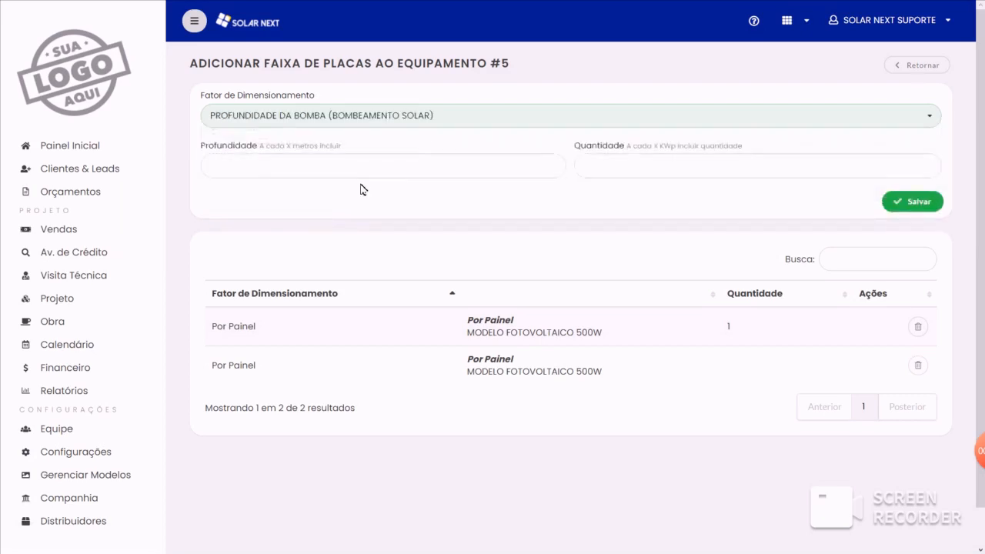
{"action": "left_click", "coordinate": [385, 166]}
{"action": "type", "text": "50"}
{"action": "key", "text": "Tab"}
{"action": "type", "text": "1"}
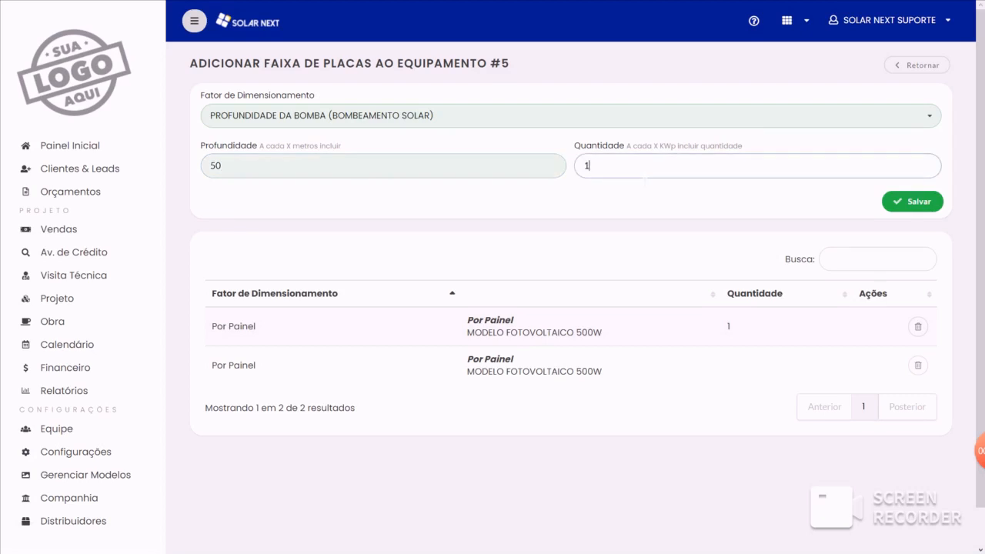
{"action": "left_click", "coordinate": [601, 236]}
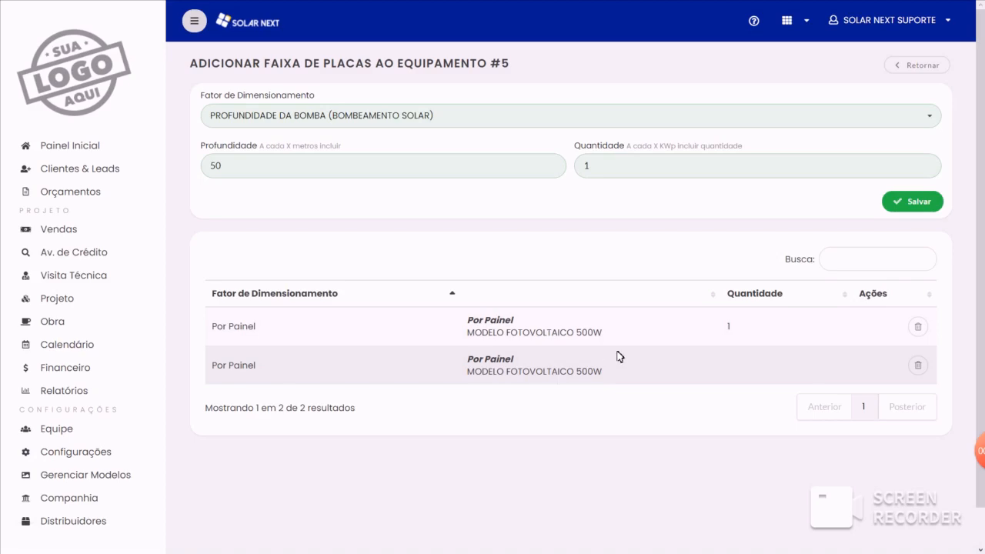
- Examine the Equipamentos & Outros section in the most recent quote's system data, and return to the equipment list in the settings
{"action": "left_click", "coordinate": [91, 199]}
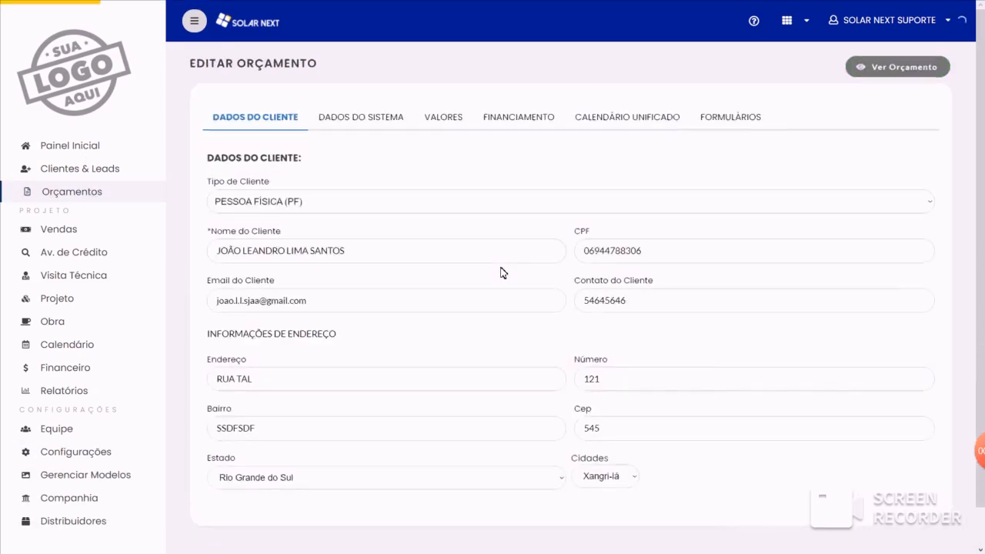
{"action": "scroll", "coordinate": [500, 273], "scroll_direction": "down", "scroll_amount": 1}
{"action": "left_click", "coordinate": [366, 78]}
{"action": "scroll", "coordinate": [521, 277], "scroll_direction": "down", "scroll_amount": 3}
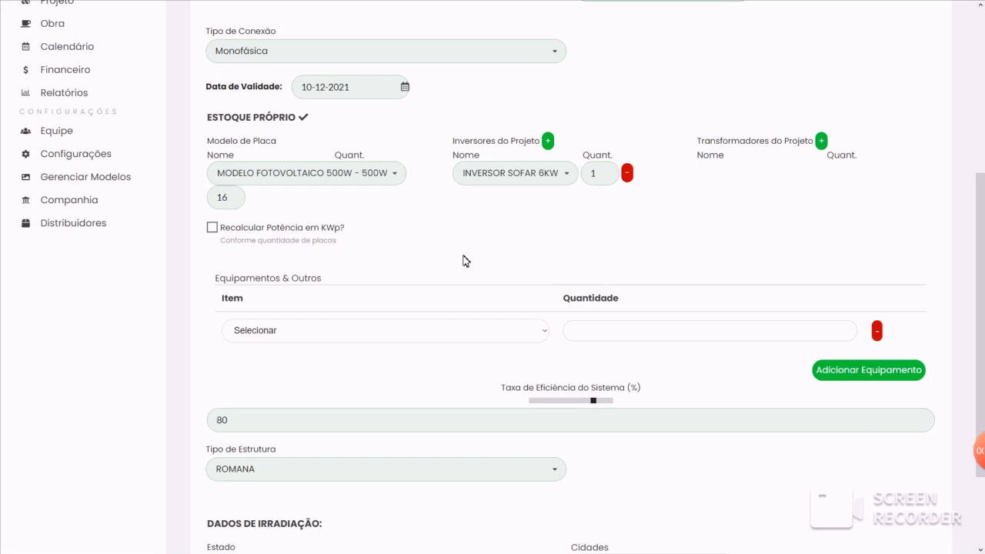
{"action": "left_click", "coordinate": [86, 156]}
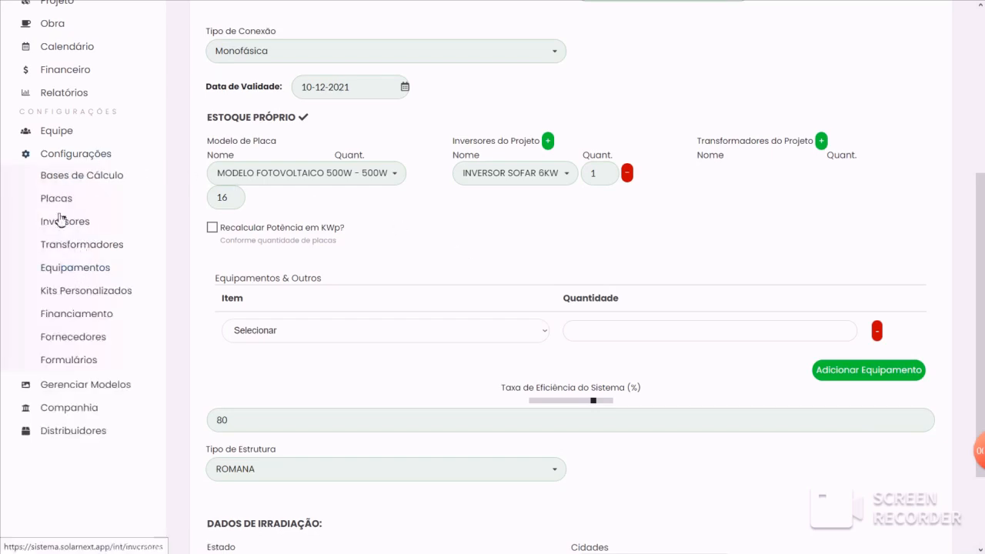
{"action": "left_click", "coordinate": [88, 273]}
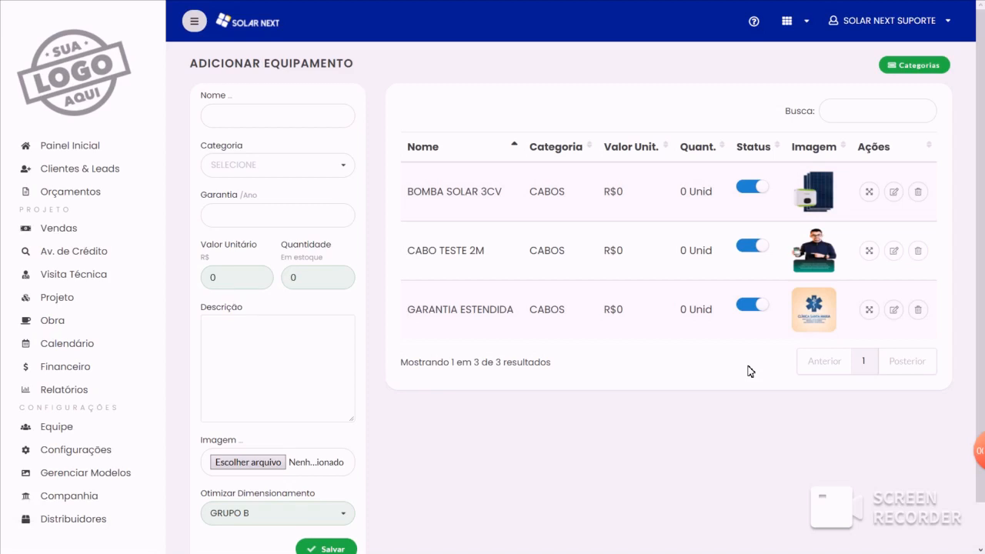
- Reopen the quote that is Em negociação, review its system data from consumption to irradiation, and go back to the quote list
{"action": "left_click", "coordinate": [94, 198]}
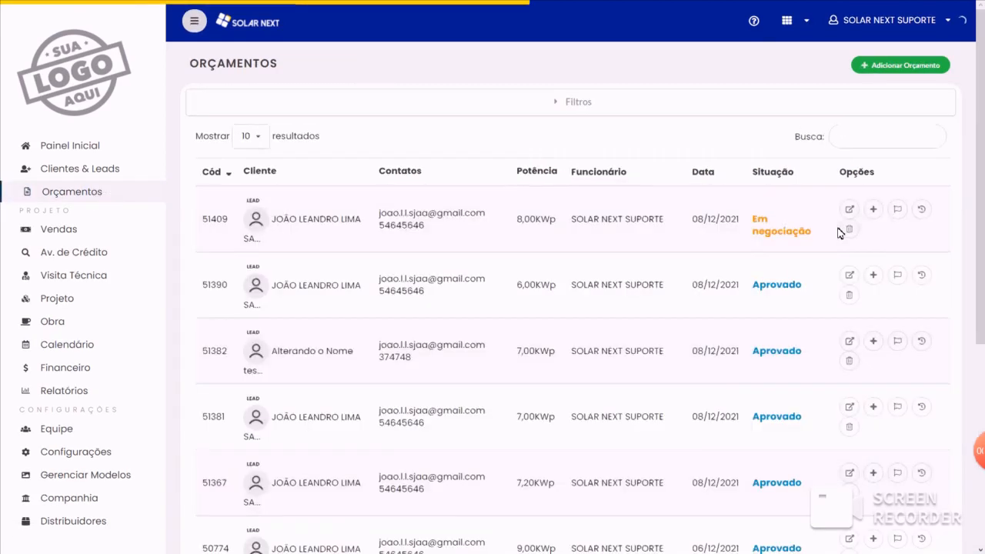
{"action": "left_click", "coordinate": [850, 209]}
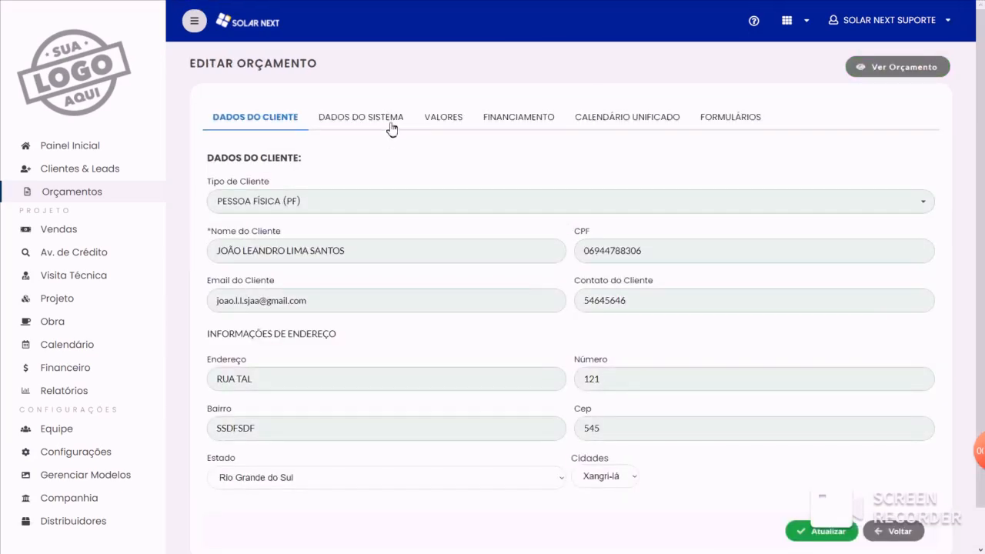
{"action": "left_click", "coordinate": [395, 126]}
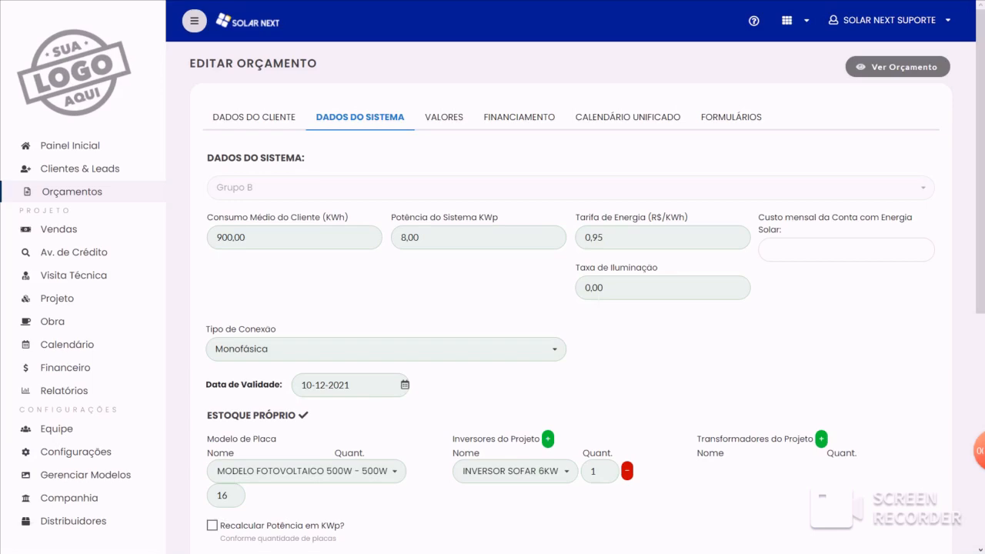
{"action": "scroll", "coordinate": [566, 344], "scroll_direction": "down", "scroll_amount": 1}
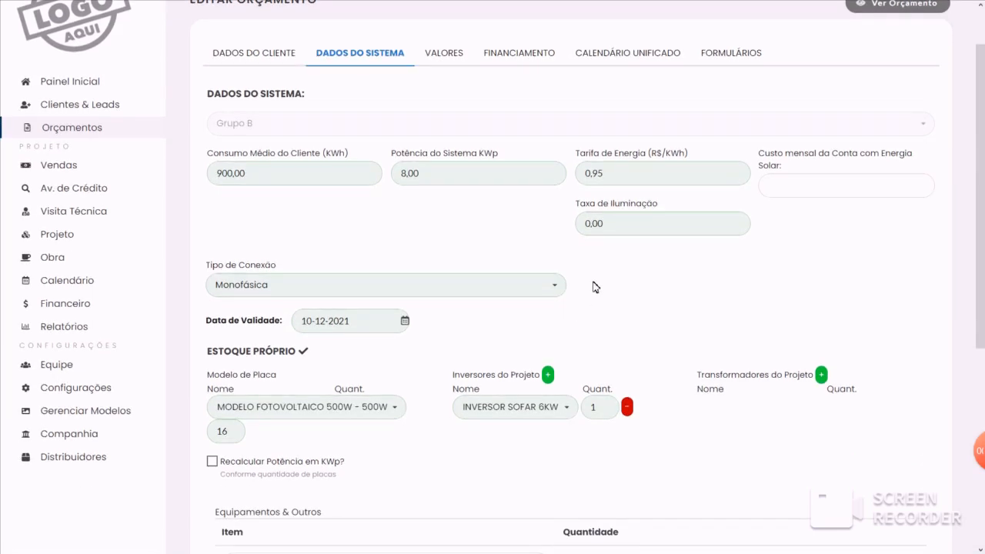
{"action": "scroll", "coordinate": [592, 287], "scroll_direction": "down", "scroll_amount": 5}
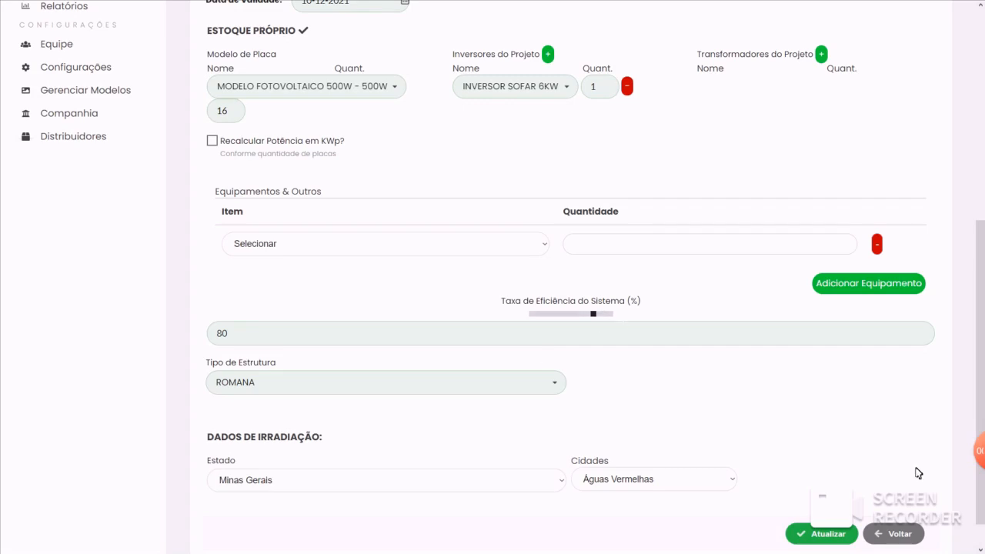
{"action": "left_click", "coordinate": [916, 539]}
- Start a new quote with SOLAR NEXT SUPORTE as collaborator, select an existing client, and proceed to Dados do Sistema
{"action": "left_click", "coordinate": [933, 69]}
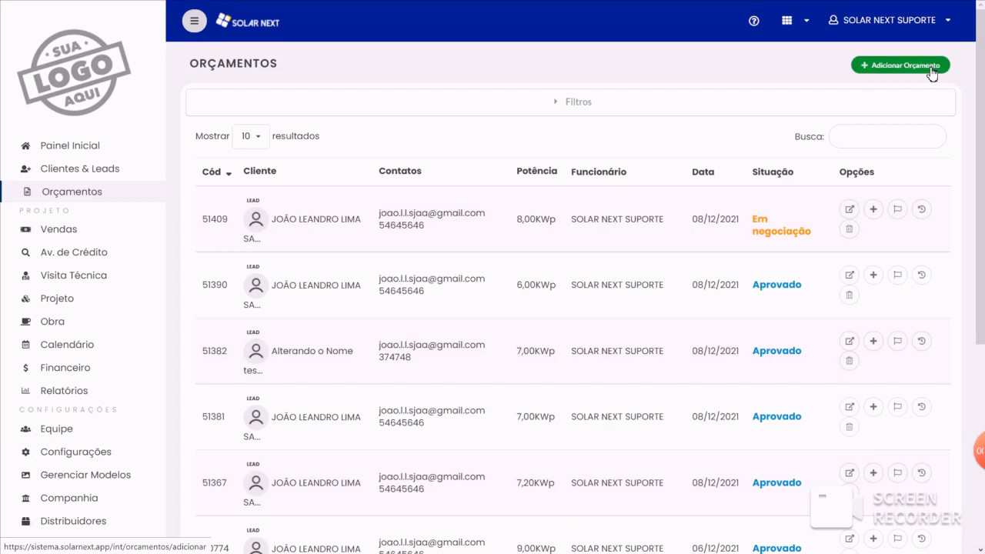
{"action": "left_click", "coordinate": [354, 182]}
{"action": "left_click", "coordinate": [352, 205]}
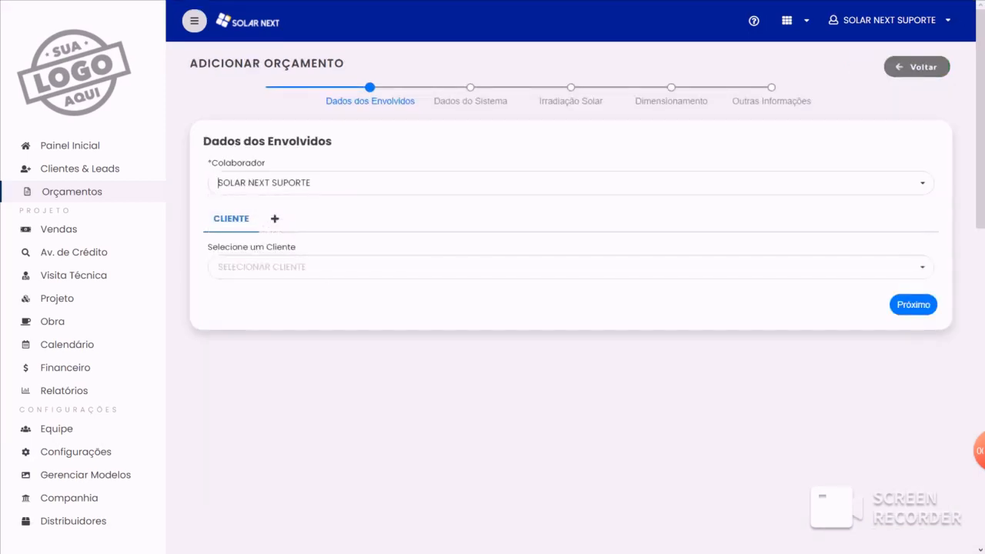
{"action": "left_click", "coordinate": [323, 266]}
{"action": "left_click", "coordinate": [326, 288]}
{"action": "left_click", "coordinate": [472, 88]}
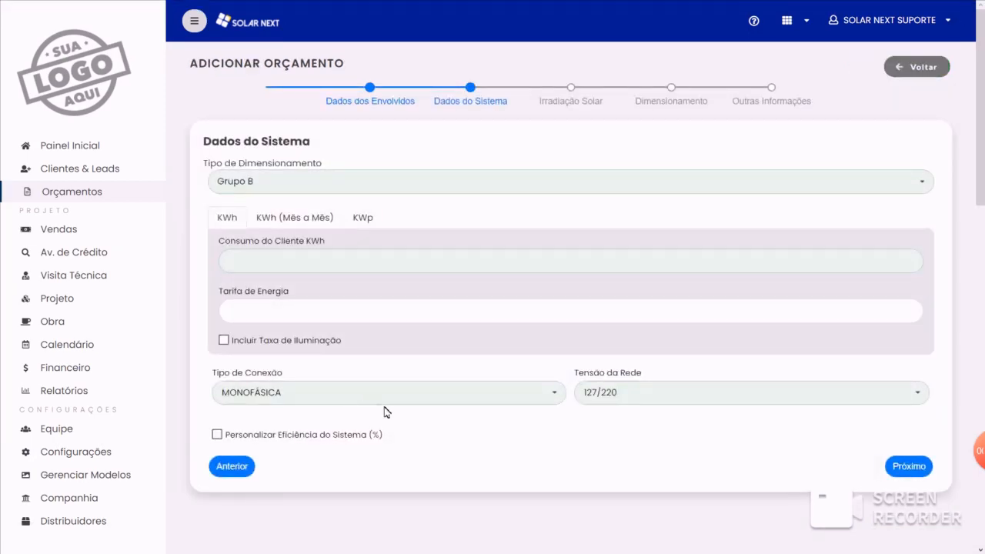
- Turn the custom system efficiency option on and off again, and check the available connection types
{"action": "scroll", "coordinate": [387, 409], "scroll_direction": "down", "scroll_amount": 3}
{"action": "left_click", "coordinate": [248, 311]}
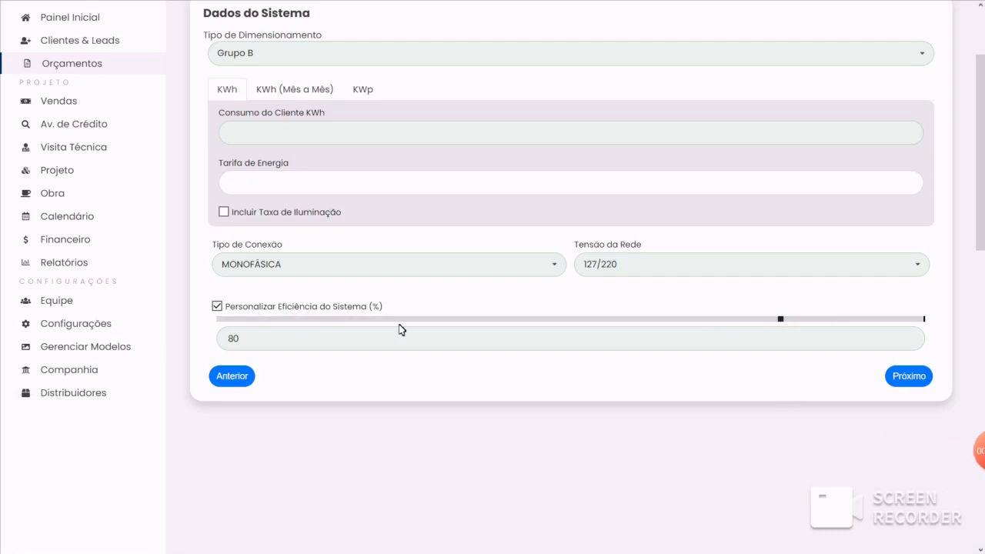
{"action": "left_click", "coordinate": [261, 308]}
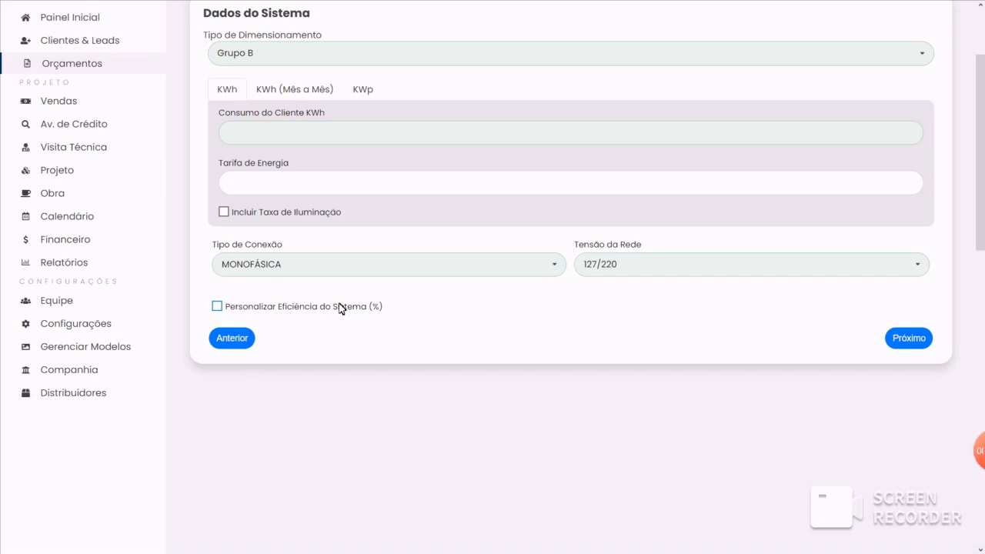
{"action": "mouse_move", "coordinate": [101, 331]}
{"action": "left_click", "coordinate": [258, 271]}
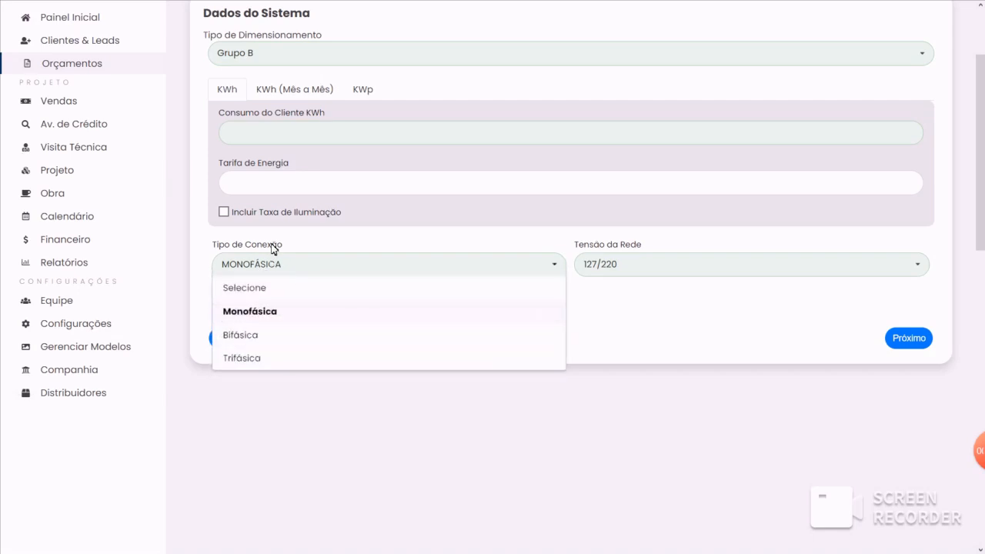
{"action": "left_click", "coordinate": [273, 249]}
- Open the calculation variants under Bases de Cálculo and begin a variant named SUL in the category MONITORAMENTO
{"action": "left_click", "coordinate": [103, 324]}
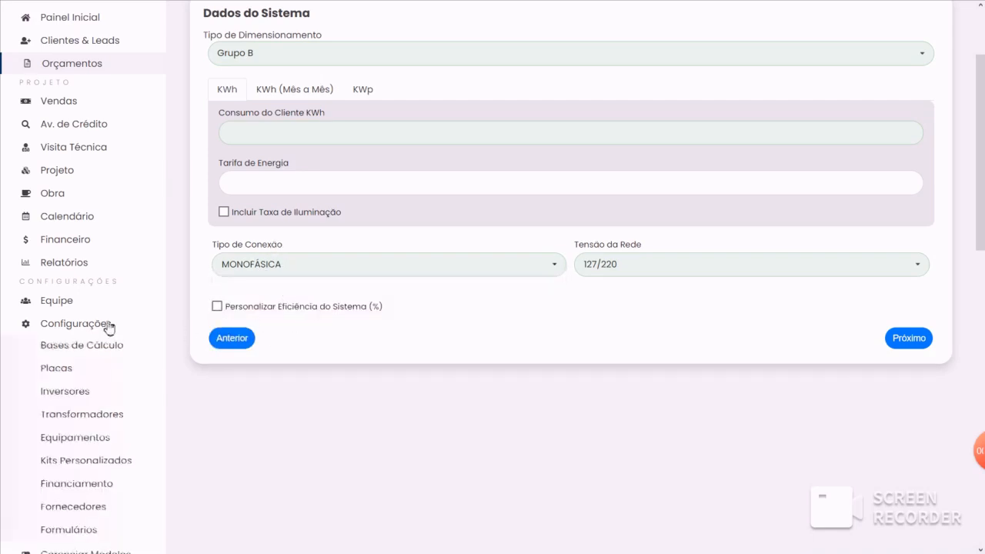
{"action": "left_click", "coordinate": [77, 347]}
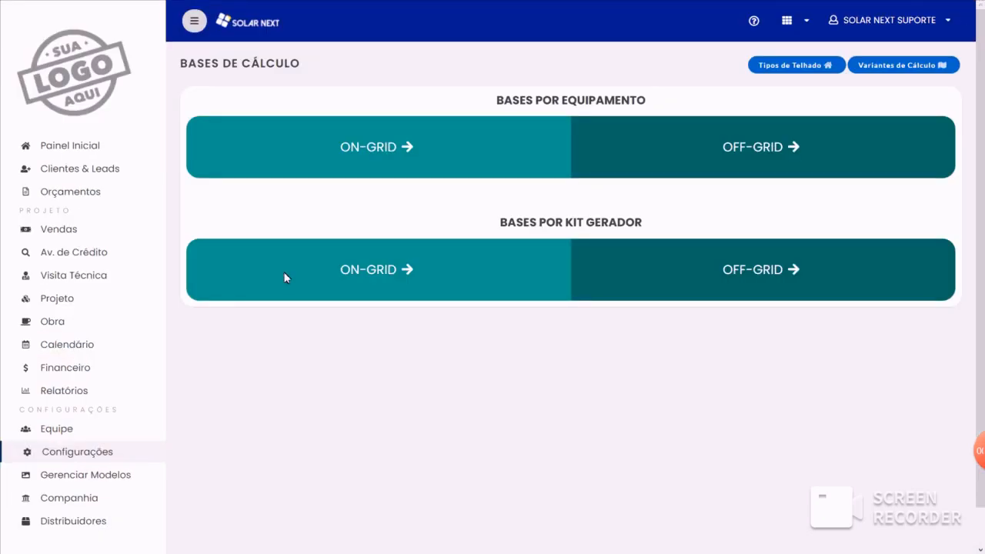
{"action": "left_click", "coordinate": [891, 66]}
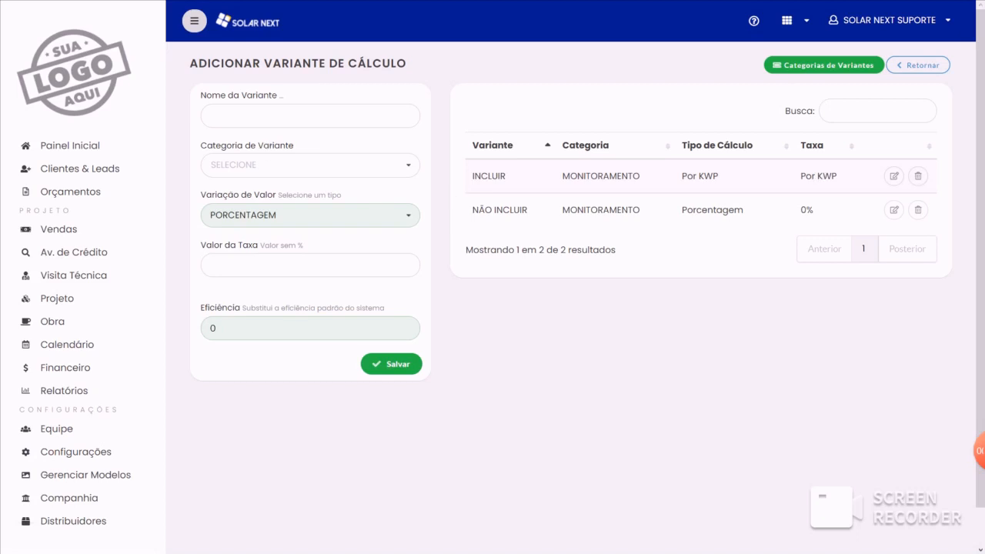
{"action": "left_click", "coordinate": [310, 117]}
{"action": "type", "text": "SUL"}
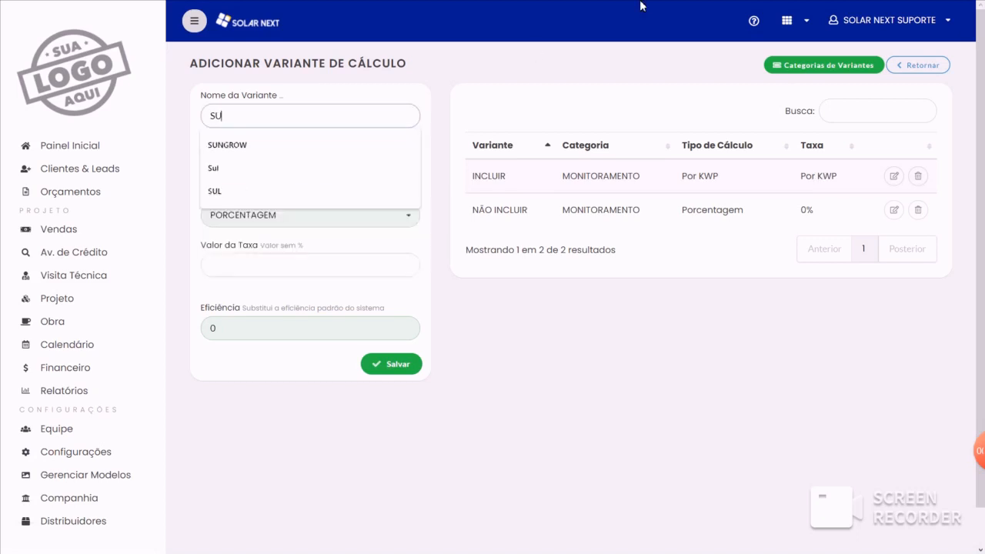
{"action": "left_click", "coordinate": [388, 101]}
{"action": "left_click", "coordinate": [270, 164]}
{"action": "left_click", "coordinate": [266, 188]}
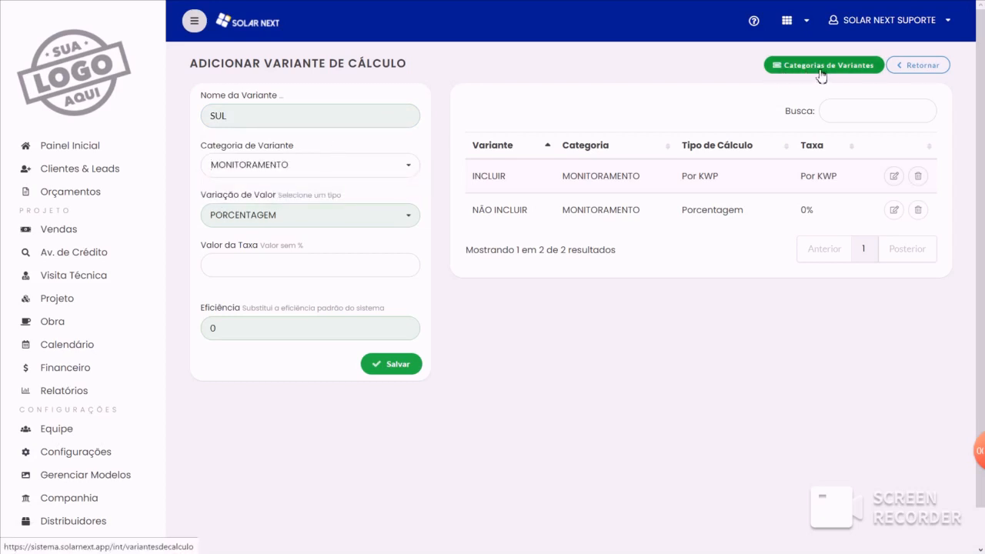
- Give the variant a rate of 0 and an efficiency of 75, and return to Bases de Cálculo without saving
{"action": "left_click", "coordinate": [307, 266]}
{"action": "left_click", "coordinate": [285, 291]}
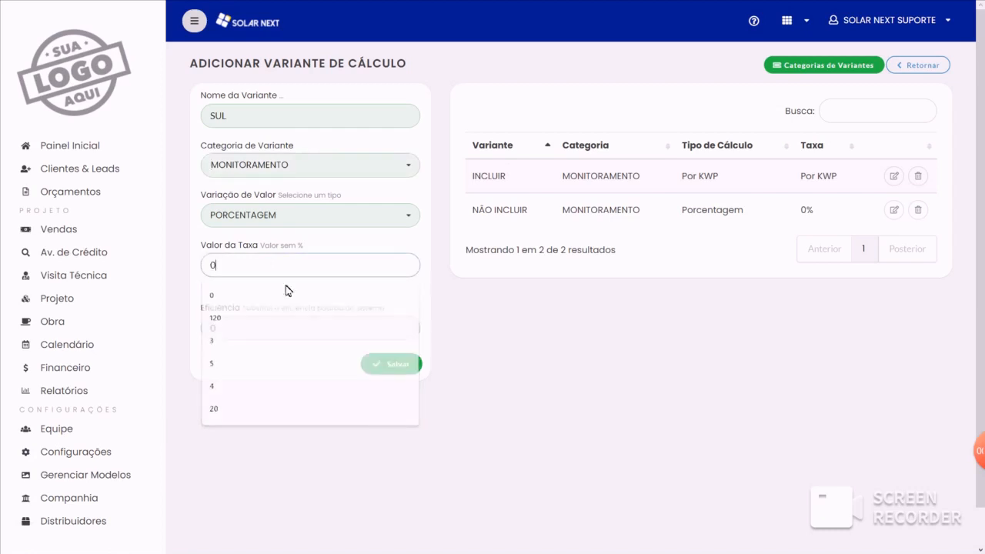
{"action": "left_click", "coordinate": [221, 250]}
{"action": "double_click", "coordinate": [213, 328]}
{"action": "type", "text": "80"}
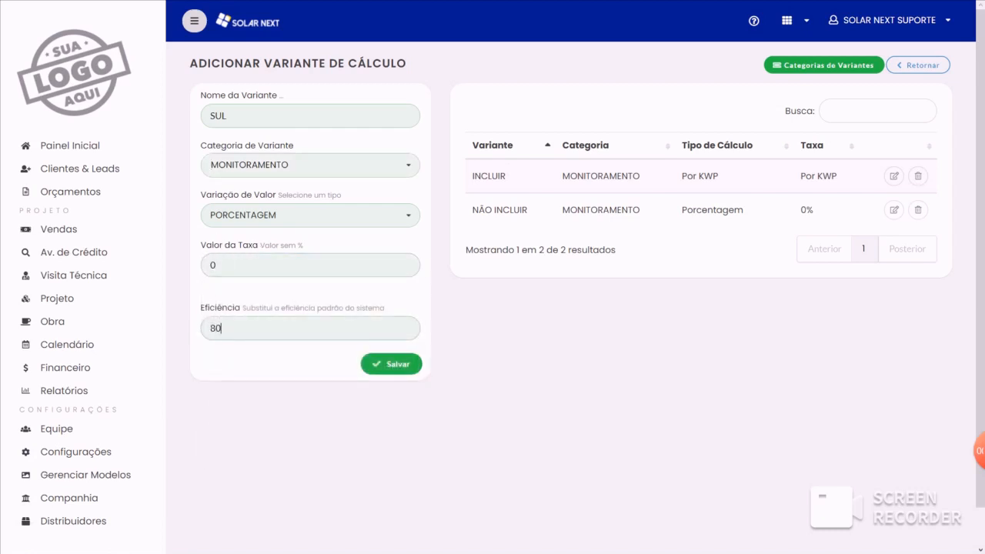
{"action": "key", "text": "BackSpace"}
{"action": "key", "text": "BackSpace"}
{"action": "type", "text": "75"}
{"action": "left_click", "coordinate": [916, 64]}
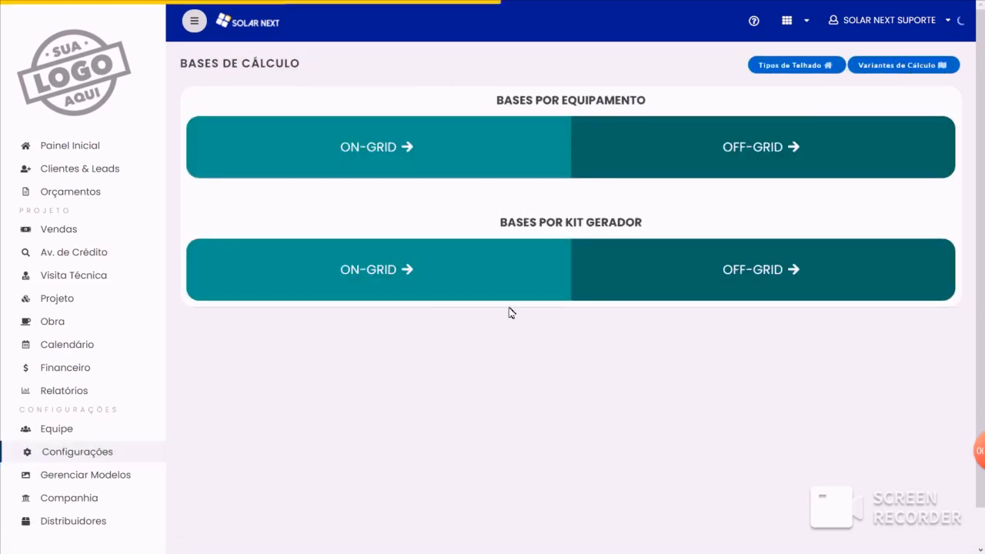
- Start a new quote from the quote list, look at its Dados do Sistema, and return to the list
{"action": "left_click", "coordinate": [67, 194]}
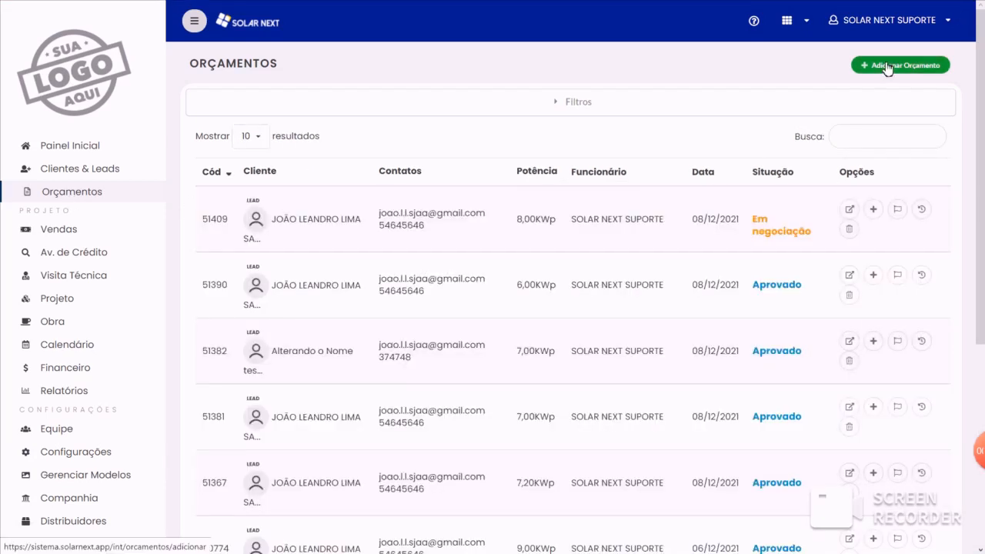
{"action": "left_click", "coordinate": [887, 68]}
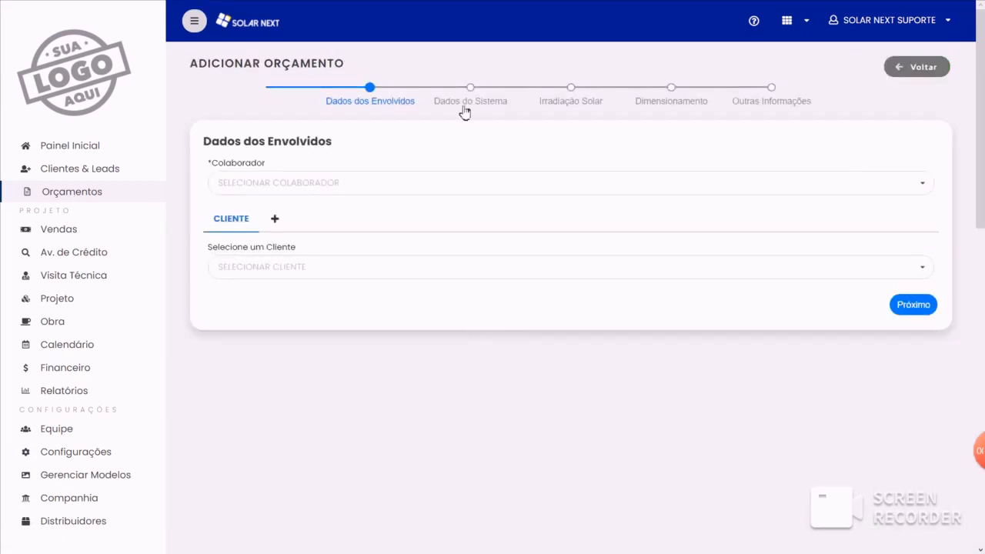
{"action": "left_click", "coordinate": [464, 111]}
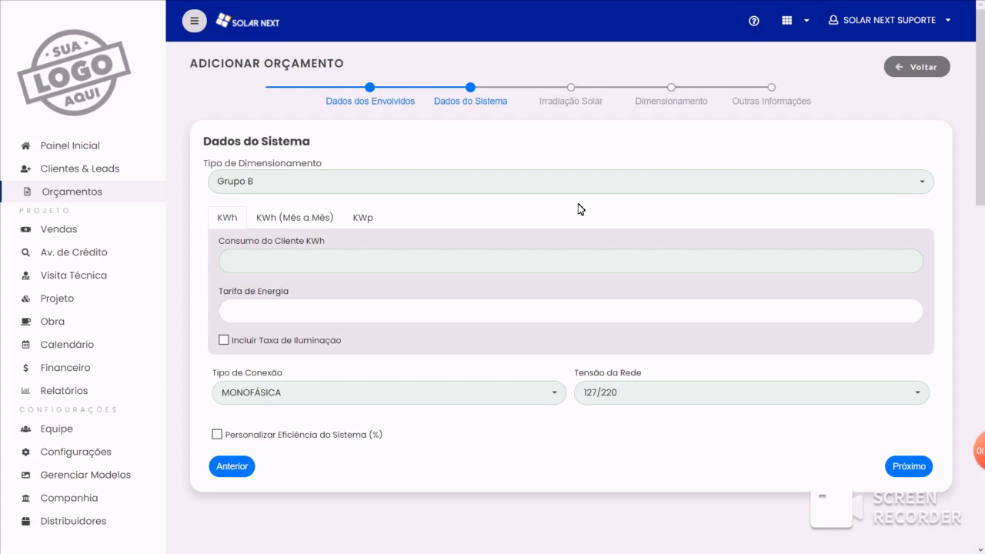
{"action": "left_click", "coordinate": [937, 71]}
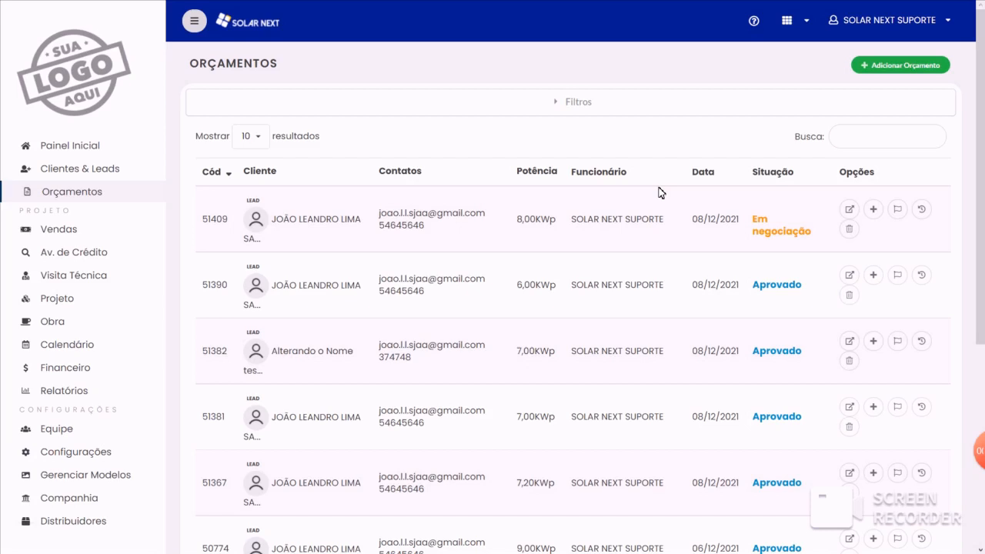
- Start a new quote, select a collaborator and an existing client, and proceed to Dados do Sistema
{"action": "left_click", "coordinate": [909, 70]}
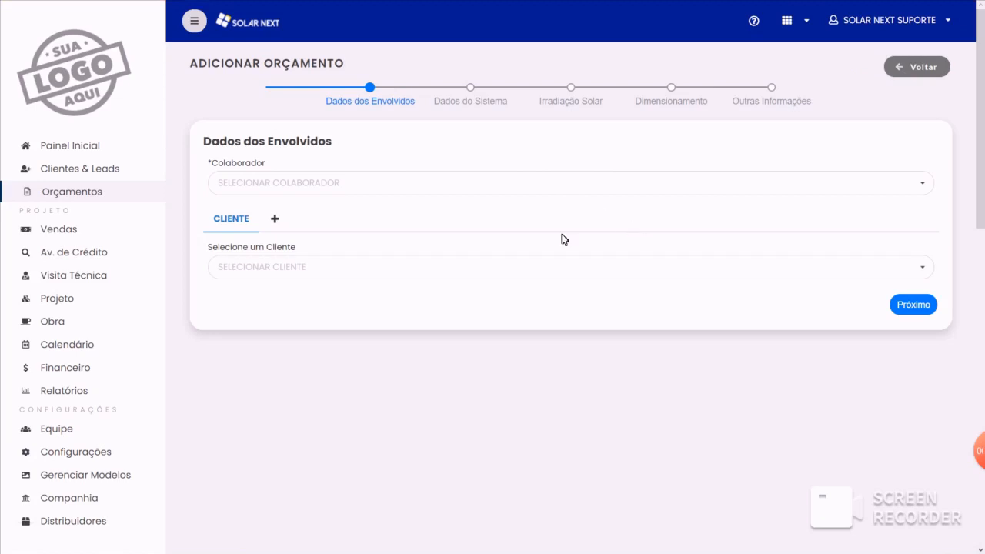
{"action": "left_click", "coordinate": [308, 183]}
{"action": "left_click", "coordinate": [302, 207]}
{"action": "left_click", "coordinate": [300, 267]}
{"action": "left_click", "coordinate": [299, 311]}
{"action": "left_click", "coordinate": [483, 91]}
- Set the client's consumption to 850,00 kWh and the energy tariff to 0,95
{"action": "left_click", "coordinate": [334, 266]}
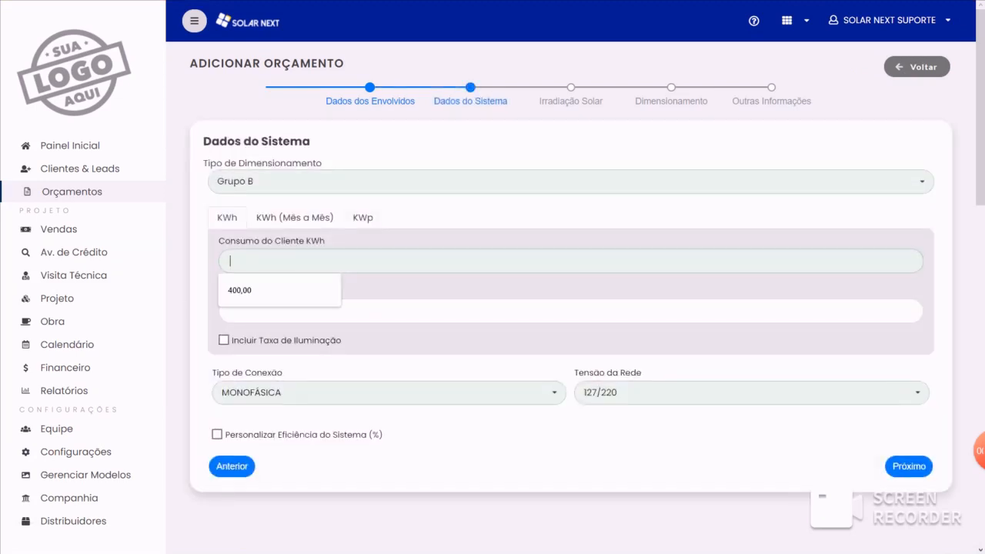
{"action": "type", "text": "0,81"}
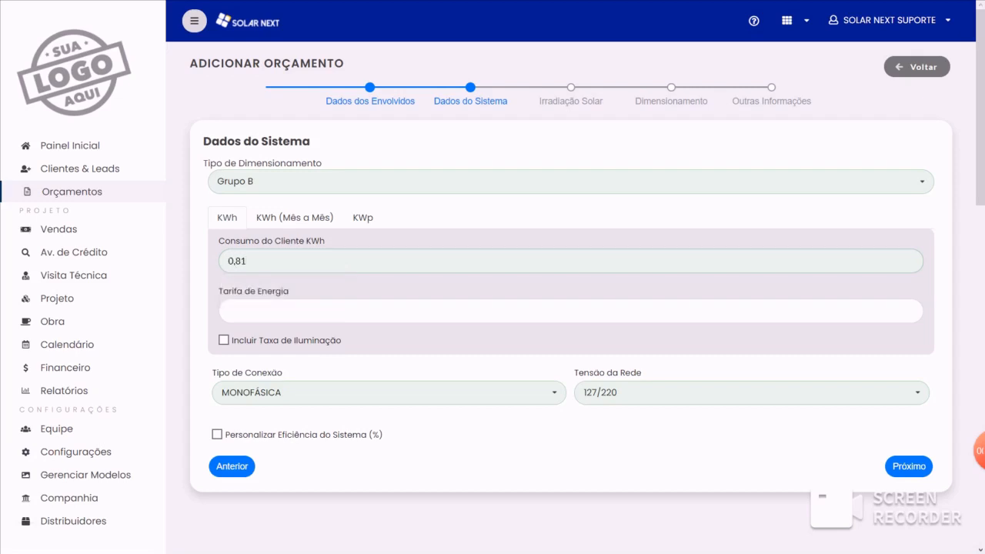
{"action": "type", "text": "0000"}
{"action": "key", "text": "Tab"}
{"action": "type", "text": "0,095"}
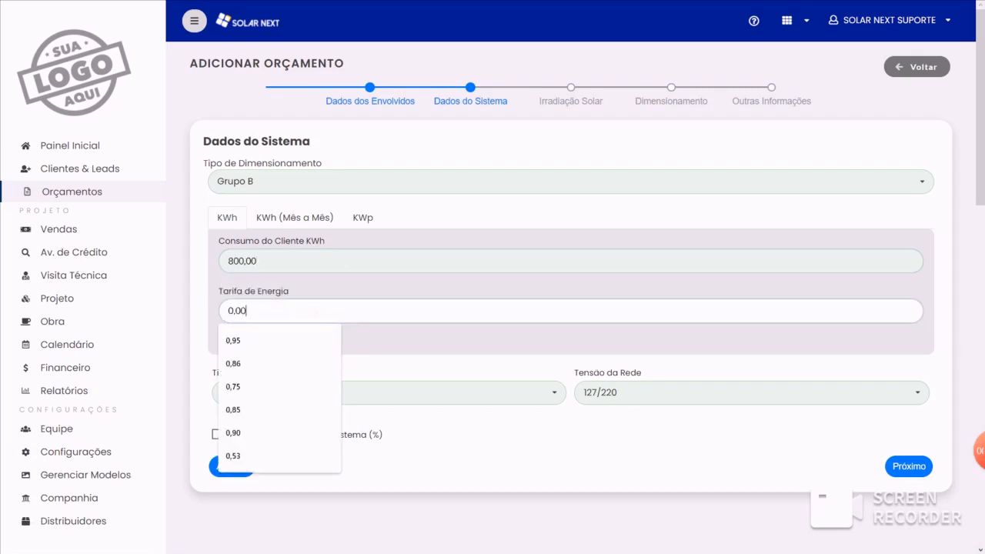
{"action": "left_click_drag", "start_coordinate": [269, 261], "coordinate": [134, 265]}
{"action": "type", "text": "85000"}
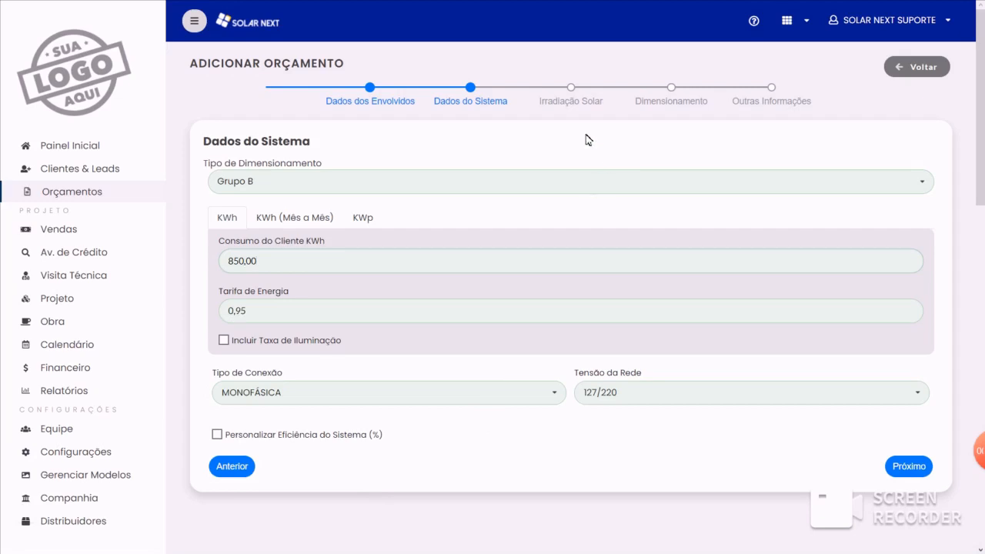
- Set the solar irradiation location to the state of Pernambuco and the city of Aliança
{"action": "left_click", "coordinate": [584, 100]}
{"action": "left_click", "coordinate": [561, 201]}
{"action": "scroll", "coordinate": [475, 302], "scroll_direction": "down", "scroll_amount": 3}
{"action": "left_click", "coordinate": [299, 253]}
{"action": "left_click", "coordinate": [684, 199]}
{"action": "left_click", "coordinate": [684, 317]}
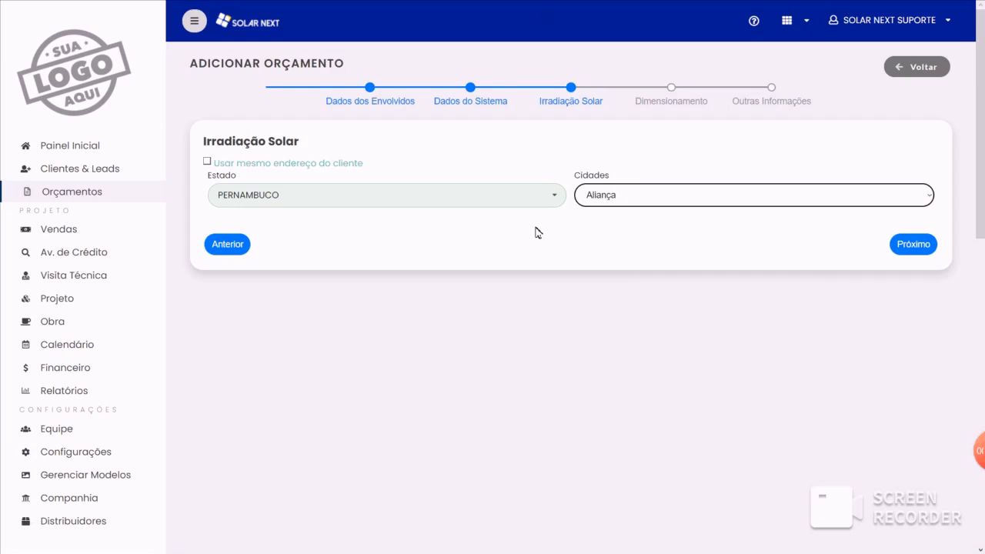
- In Dimensionamento, choose ALDO COMPONENTES as supplier and select kits by Menor Preço
{"action": "left_click", "coordinate": [666, 107]}
{"action": "left_click", "coordinate": [231, 182]}
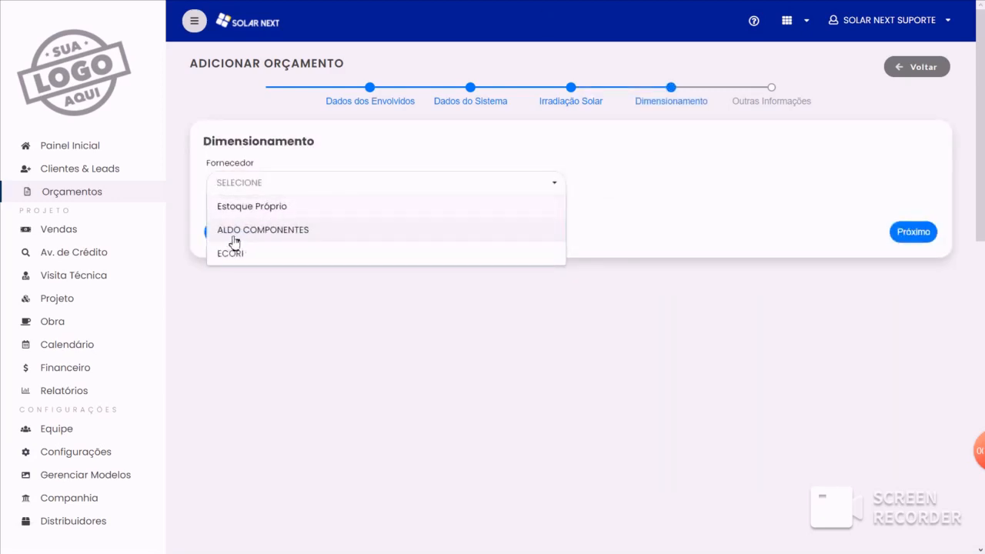
{"action": "left_click", "coordinate": [259, 231]}
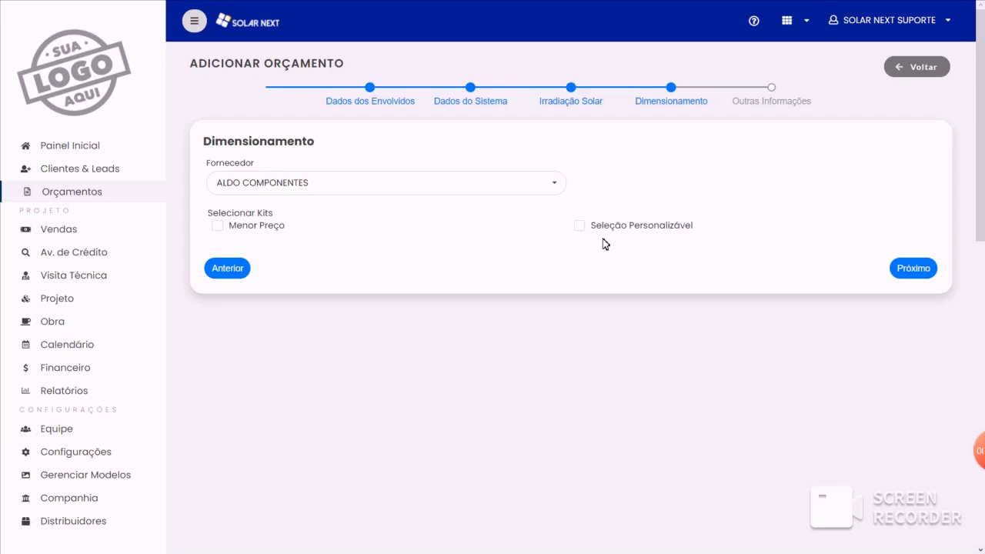
{"action": "left_click", "coordinate": [220, 228]}
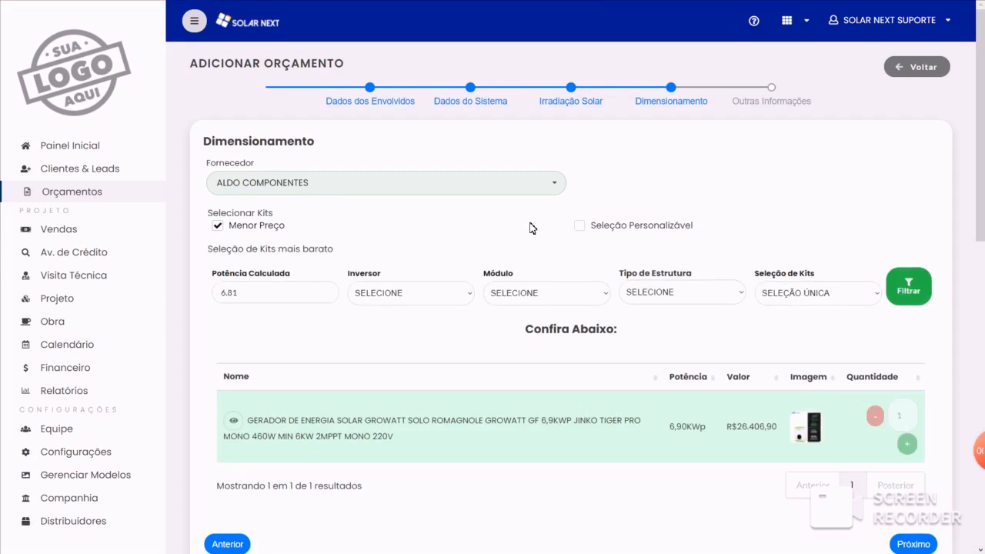
- Filter the lowest-price kits by the COLONIAL structure type
{"action": "left_click", "coordinate": [678, 296]}
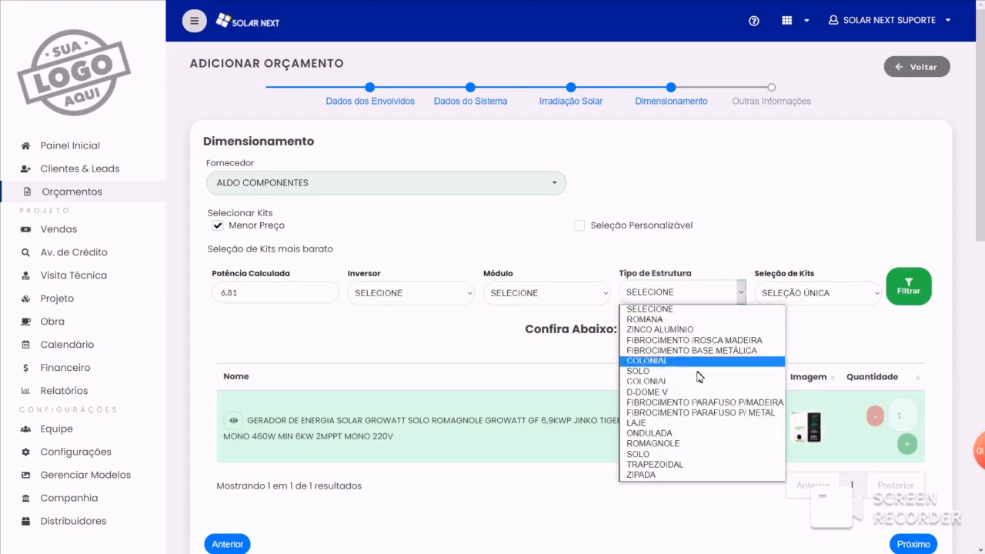
{"action": "left_click", "coordinate": [646, 381]}
{"action": "left_click", "coordinate": [889, 288]}
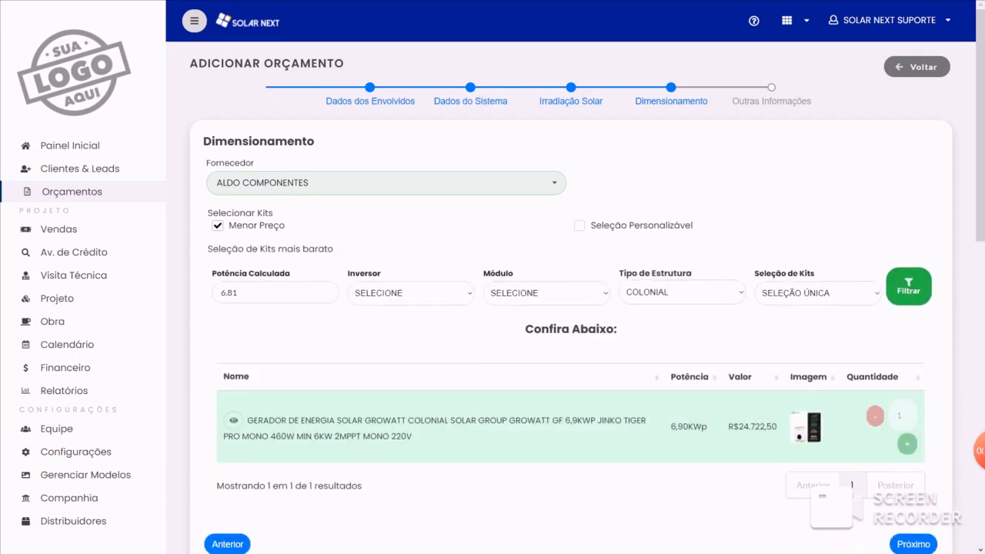
- Check the calculated power and review the contents of the listed Growatt kit
{"action": "left_click", "coordinate": [246, 292]}
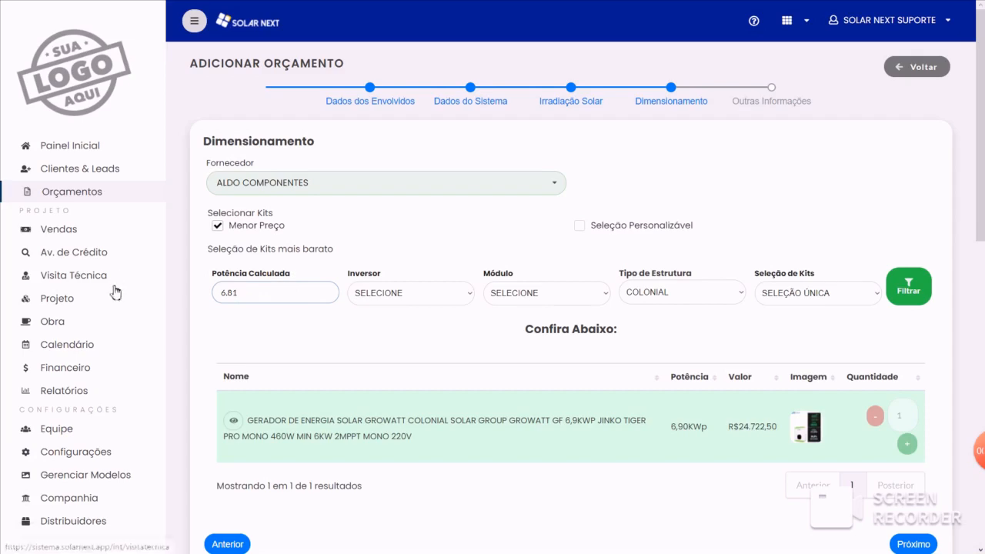
{"action": "left_click", "coordinate": [232, 422]}
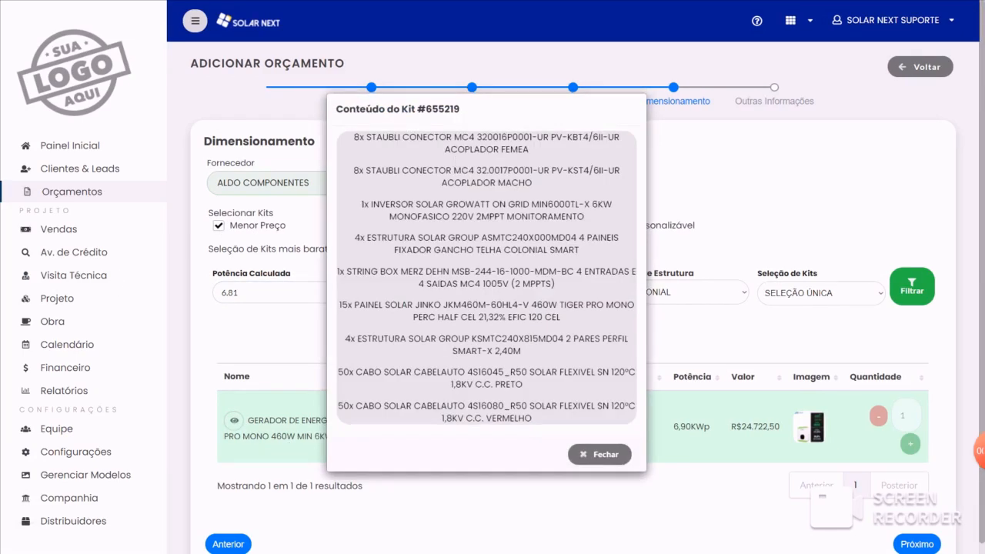
{"action": "left_click", "coordinate": [590, 455]}
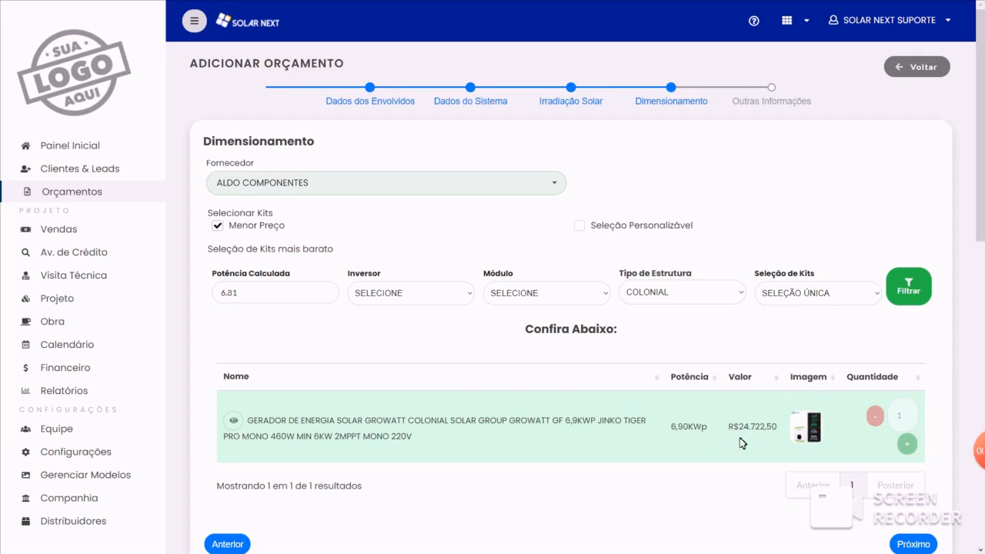
- Check the choices offered by the module, inverter and kit selection filters, keeping SELEÇÃO ÚNICA
{"action": "left_click", "coordinate": [604, 293]}
{"action": "left_click", "coordinate": [417, 299]}
{"action": "left_click", "coordinate": [448, 256]}
{"action": "left_click", "coordinate": [819, 293]}
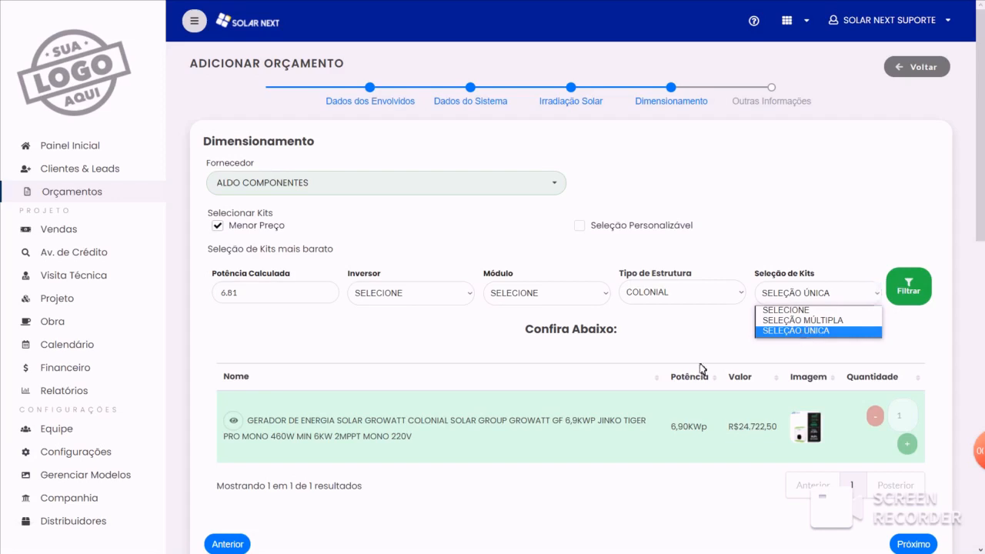
{"action": "left_click", "coordinate": [646, 325]}
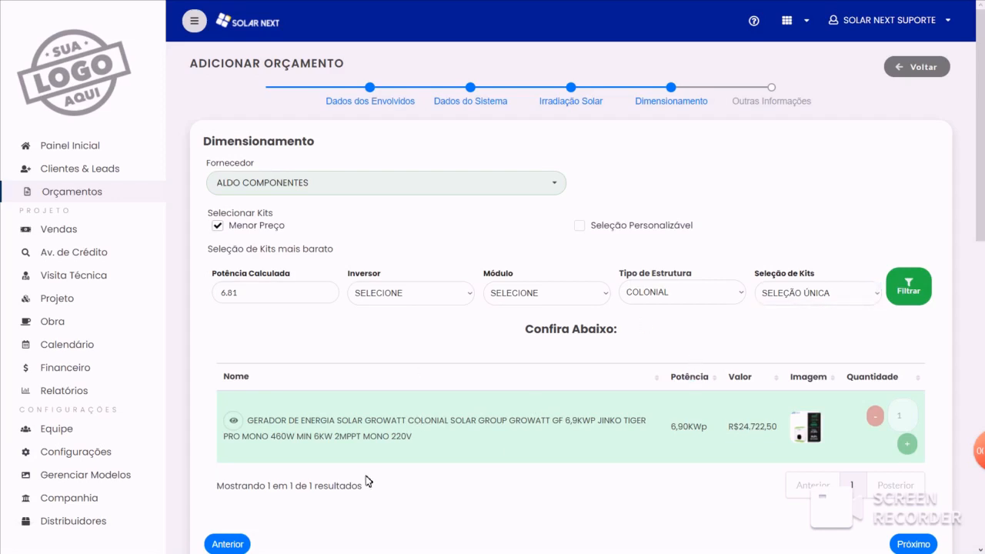
{"action": "left_click", "coordinate": [818, 291]}
{"action": "left_click", "coordinate": [647, 339]}
- Switch to Seleção Personalizável and replace the 6,9 kWp kit with one 7,02 kWp Growatt kit with the 5KW inverter
{"action": "left_click", "coordinate": [579, 225]}
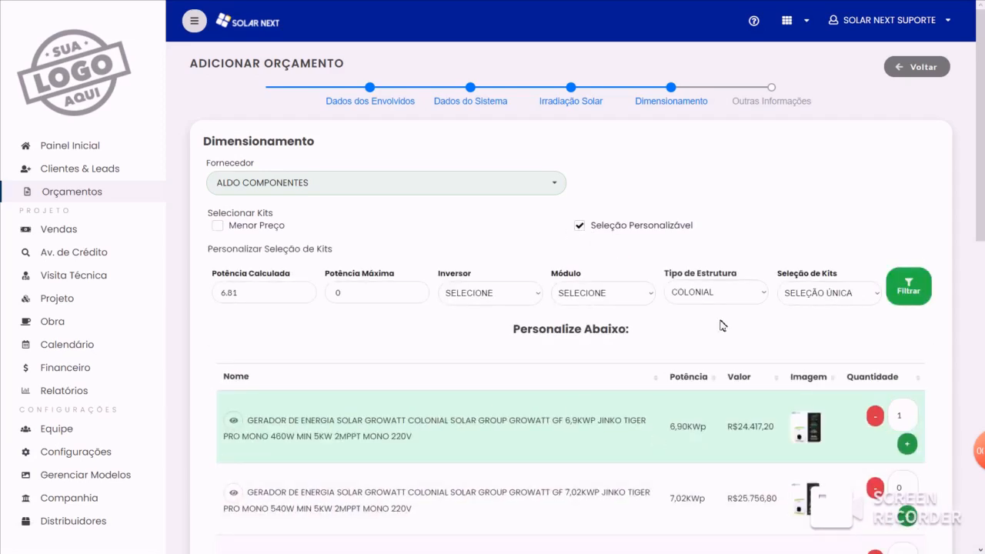
{"action": "scroll", "coordinate": [655, 406], "scroll_direction": "down", "scroll_amount": 1}
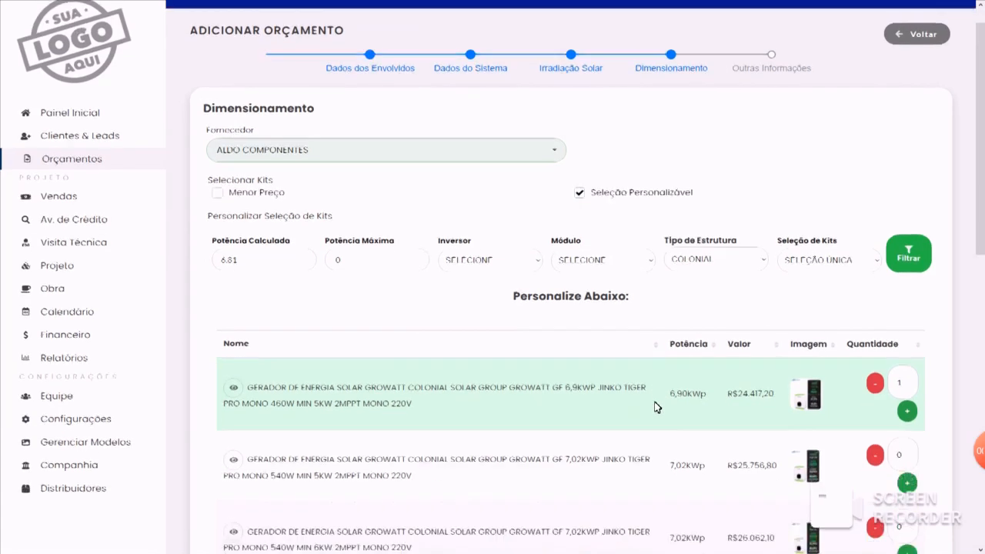
{"action": "scroll", "coordinate": [668, 350], "scroll_direction": "down", "scroll_amount": 1}
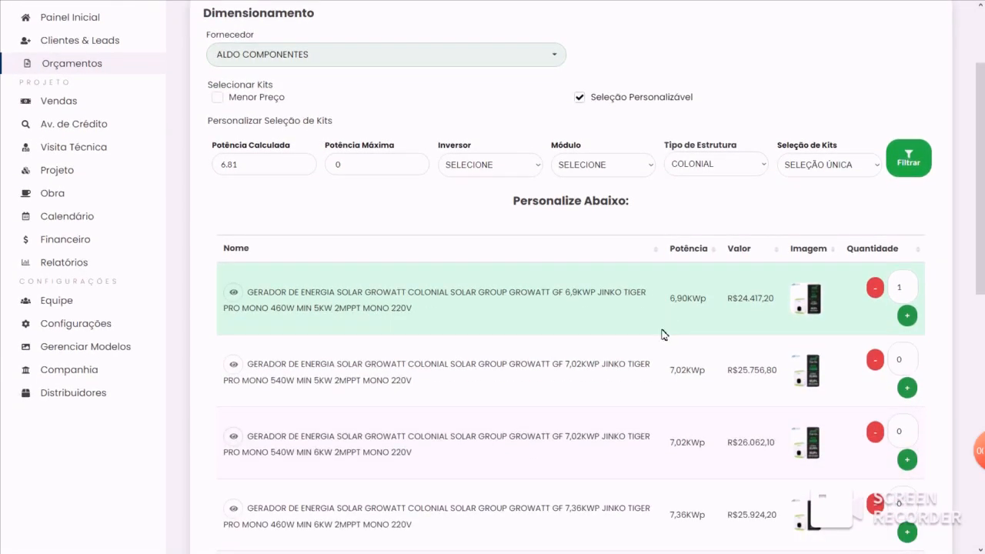
{"action": "left_click", "coordinate": [876, 290]}
{"action": "left_click", "coordinate": [907, 387]}
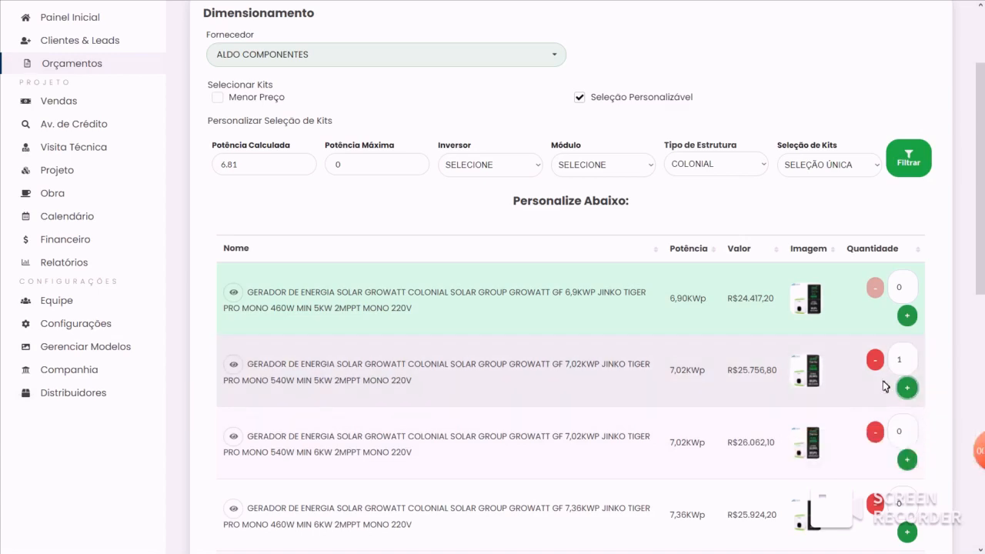
- Replace the 7,02 kWp kit with one 6,9 kWp Growatt kit with the 5KW inverter
{"action": "left_click", "coordinate": [874, 359]}
{"action": "left_click", "coordinate": [906, 316]}
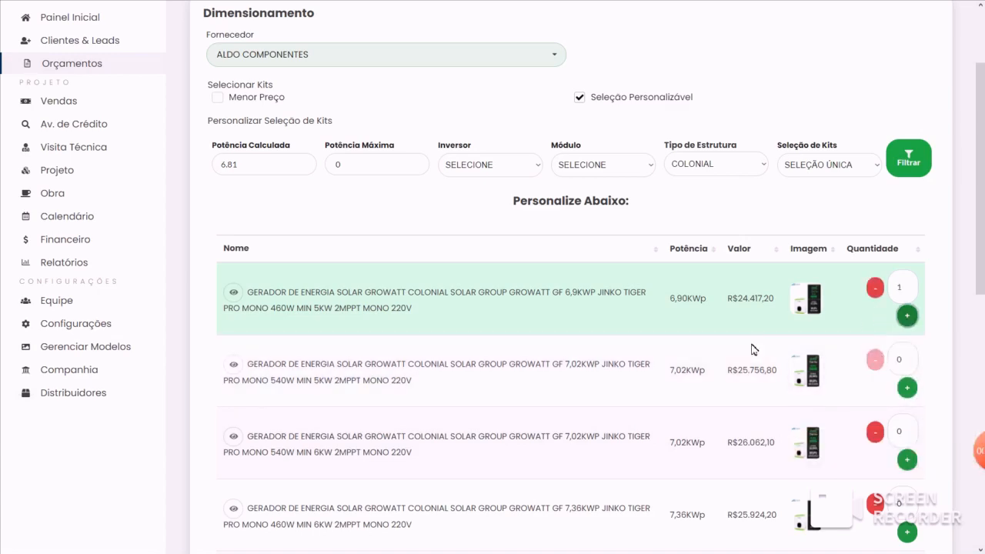
{"action": "scroll", "coordinate": [751, 347], "scroll_direction": "up", "scroll_amount": 2}
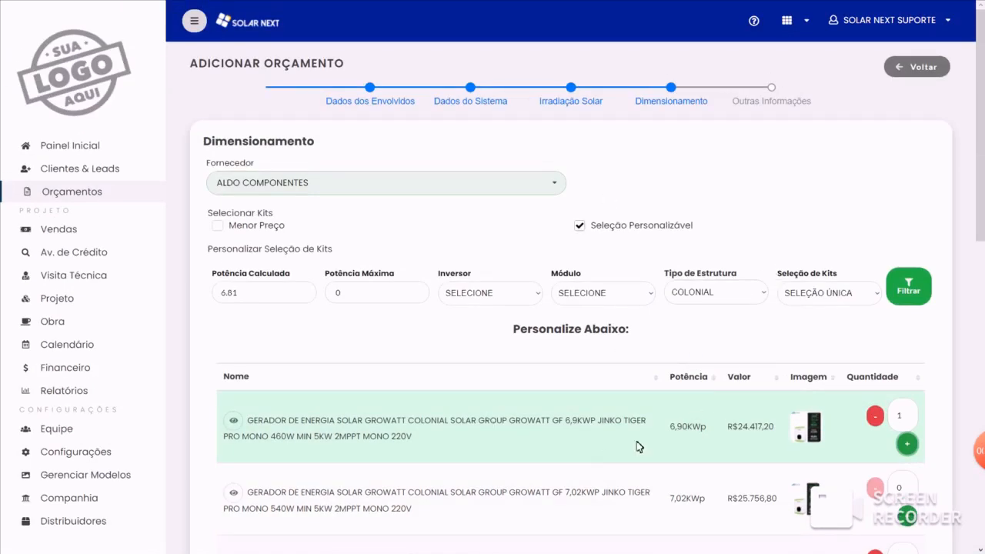
- Under Outras Informações, set the transport cost to R$ 200,00 and add SICOOB as the financing simulation
{"action": "left_click", "coordinate": [771, 88]}
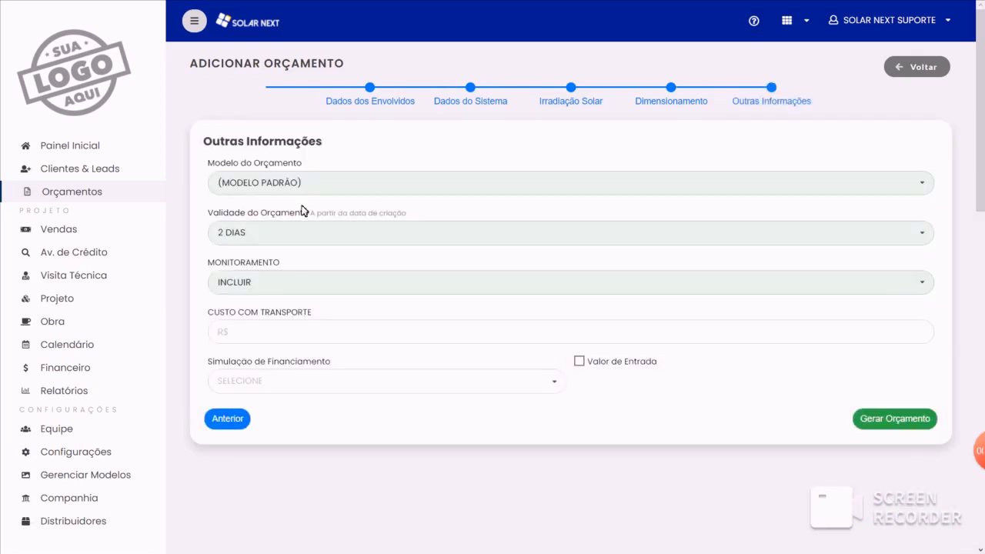
{"action": "left_click", "coordinate": [271, 332]}
{"action": "left_click", "coordinate": [274, 360]}
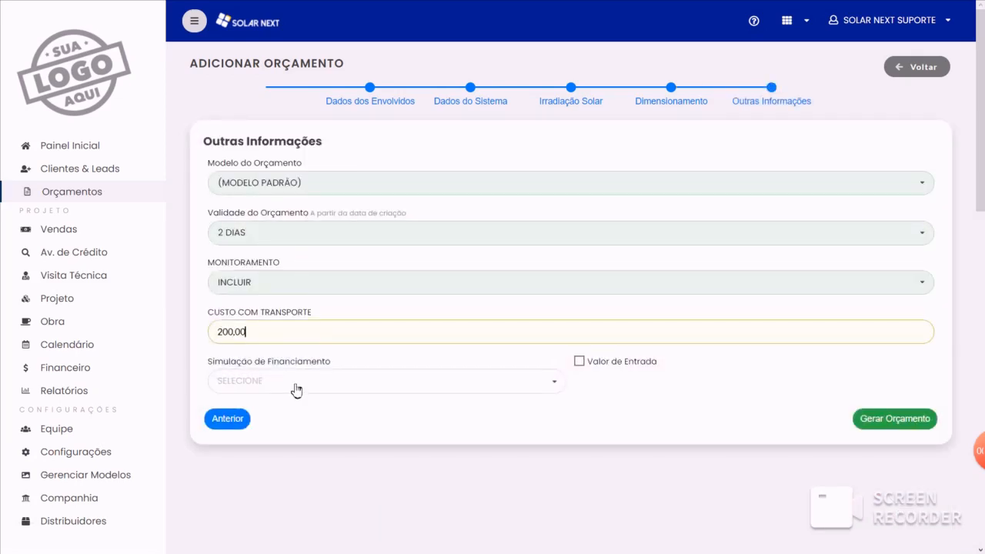
{"action": "left_click", "coordinate": [292, 386]}
{"action": "left_click", "coordinate": [284, 405]}
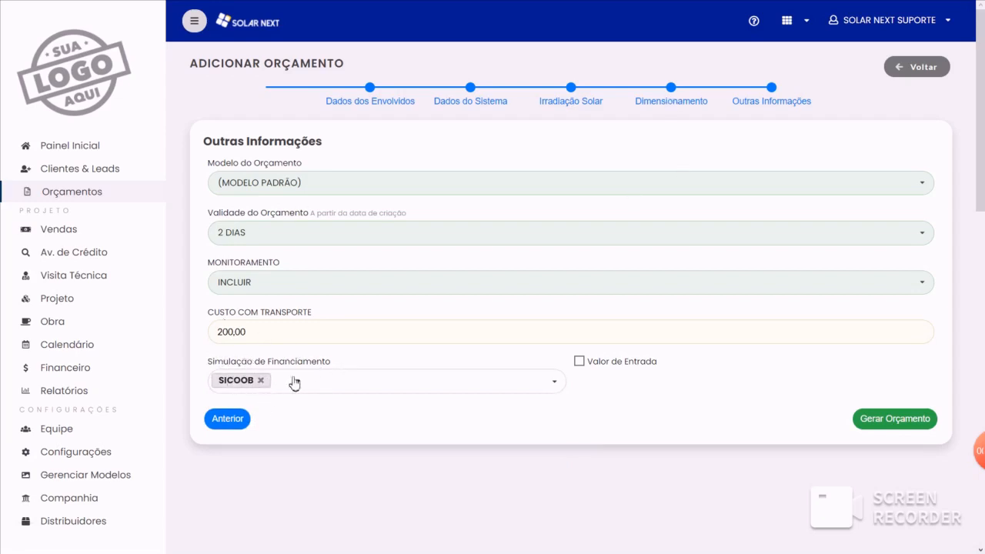
- Recheck the kit selection under Dimensionamento and generate the quote
{"action": "left_click", "coordinate": [674, 97]}
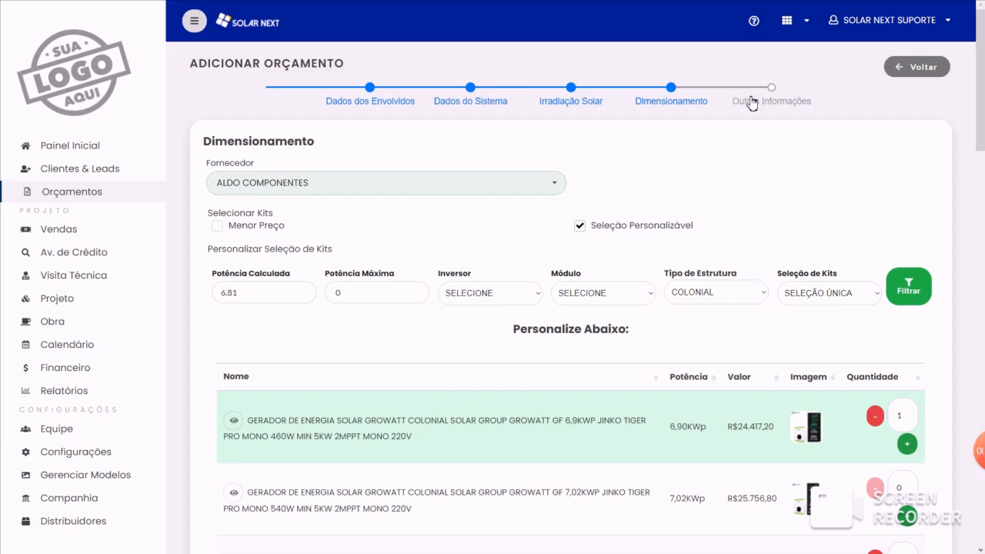
{"action": "left_click", "coordinate": [751, 102]}
{"action": "left_click", "coordinate": [890, 431]}
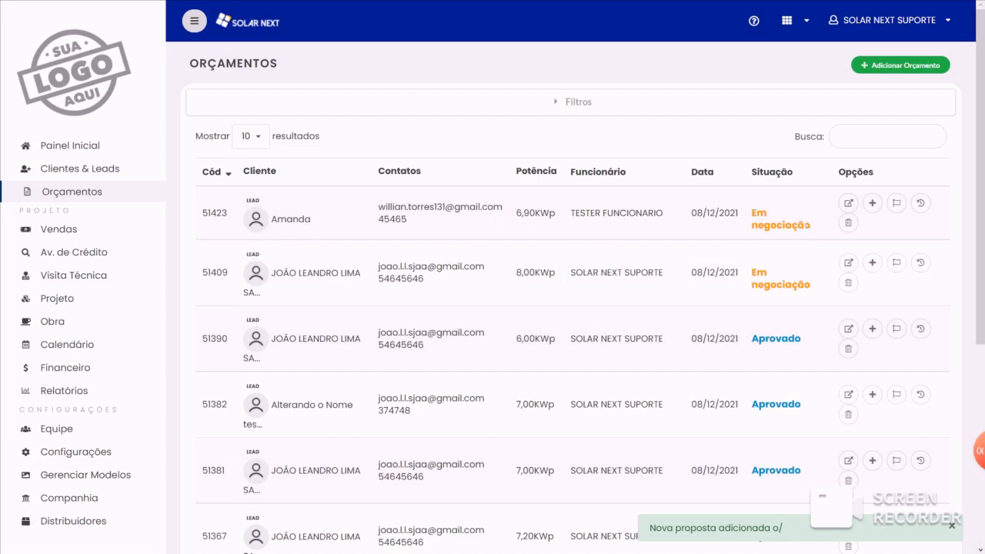
- Open the newly generated quote for editing and review its system data and added kit
{"action": "left_click", "coordinate": [848, 204]}
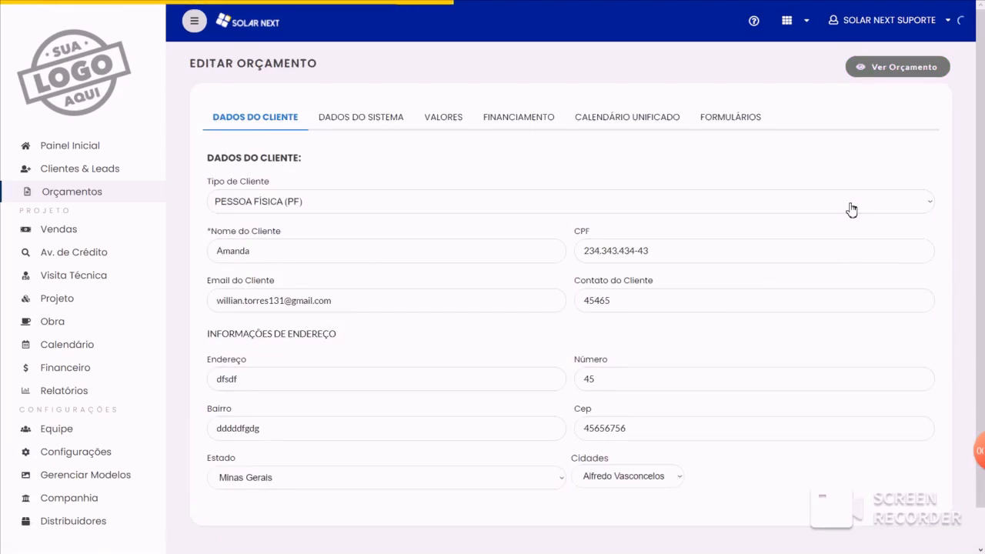
{"action": "left_click", "coordinate": [369, 122]}
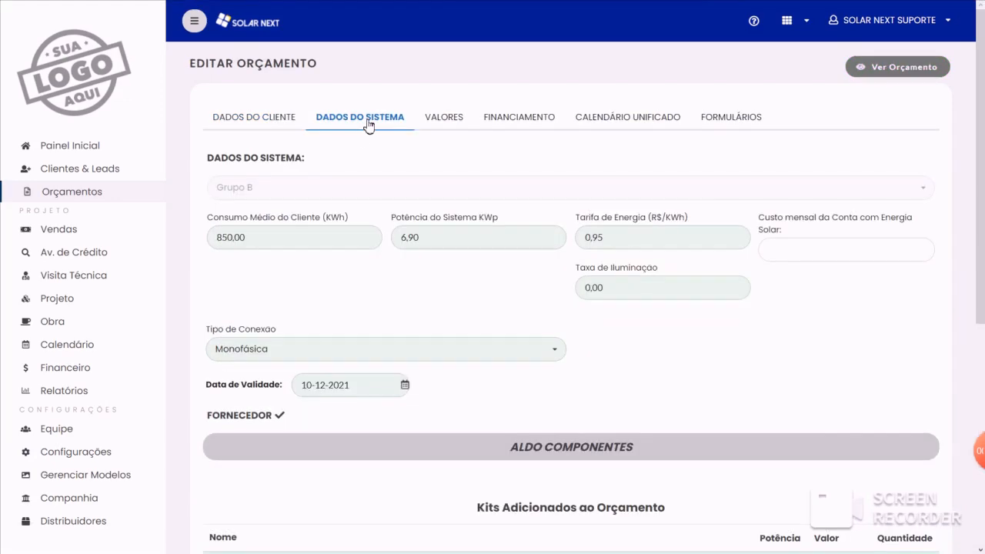
{"action": "scroll", "coordinate": [543, 308], "scroll_direction": "down", "scroll_amount": 2}
{"action": "scroll", "coordinate": [327, 387], "scroll_direction": "down", "scroll_amount": 1}
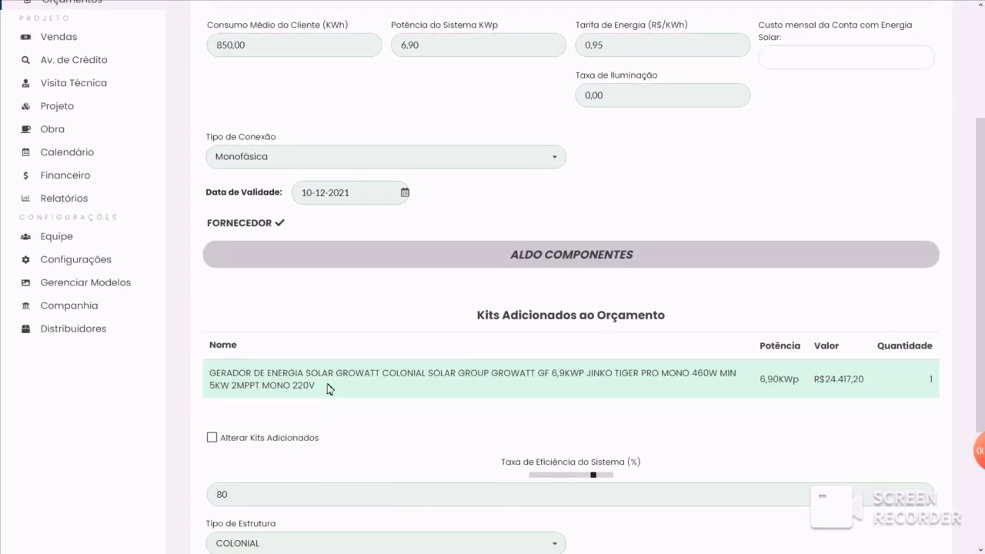
{"action": "scroll", "coordinate": [354, 420], "scroll_direction": "down", "scroll_amount": 1}
- Check the fields offered by the Alterar Kits Adicionados option, leaving the option disabled
{"action": "left_click", "coordinate": [237, 378]}
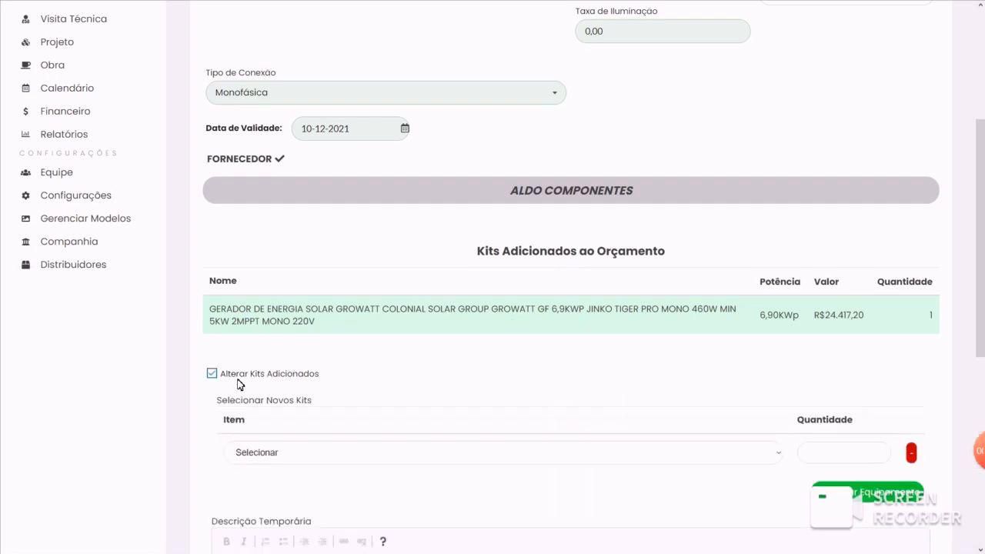
{"action": "left_click", "coordinate": [238, 378]}
{"action": "left_click", "coordinate": [238, 378]}
{"action": "left_click", "coordinate": [238, 378]}
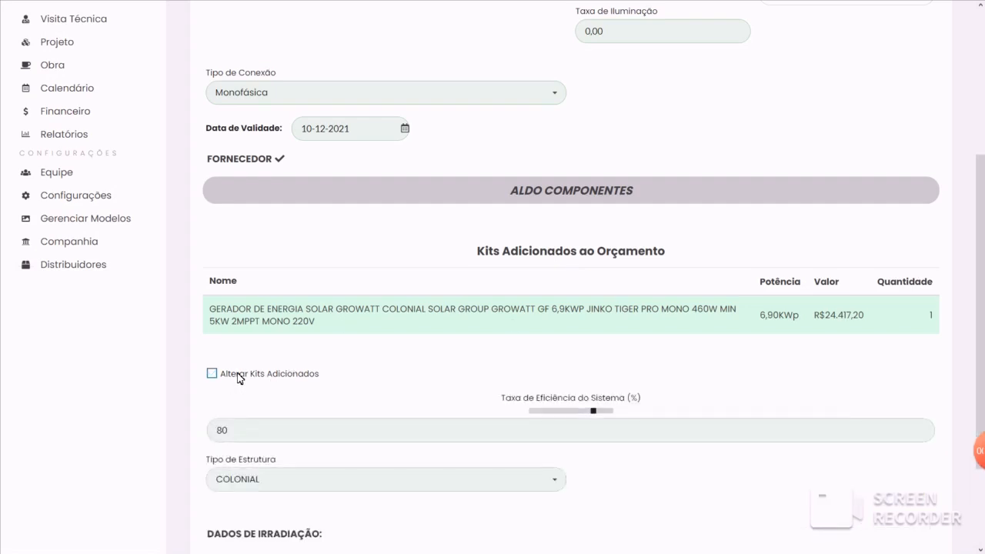
- Review the quote's efficiency rate, structure type and irradiation data, and return to the quote list without updating
{"action": "scroll", "coordinate": [422, 264], "scroll_direction": "down", "scroll_amount": 2}
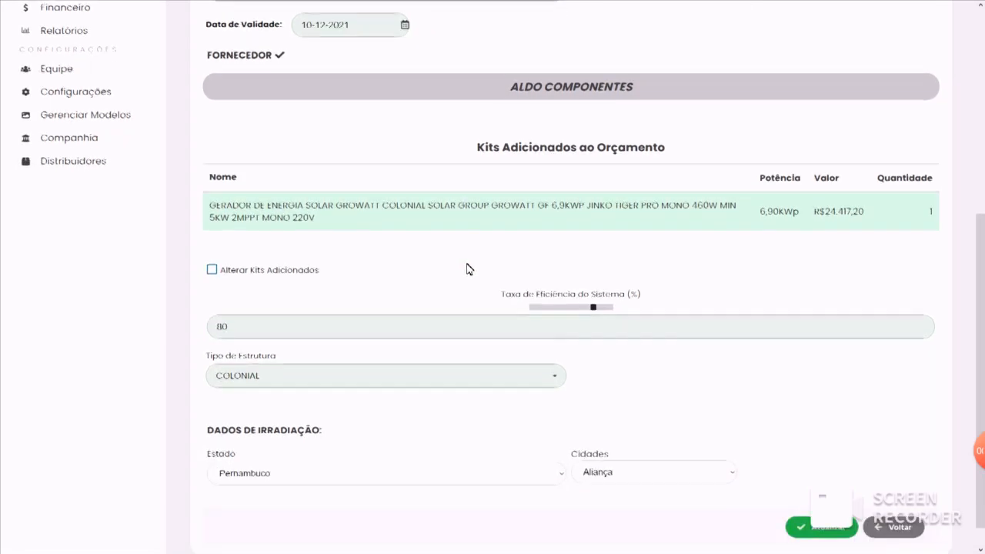
{"action": "scroll", "coordinate": [422, 259], "scroll_direction": "up", "scroll_amount": 1}
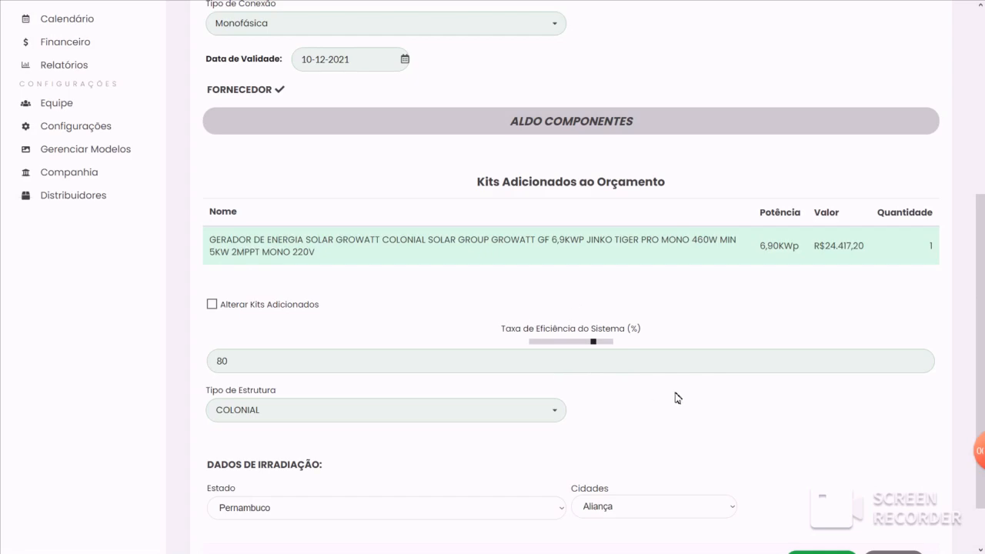
{"action": "scroll", "coordinate": [642, 385], "scroll_direction": "down", "scroll_amount": 1}
{"action": "scroll", "coordinate": [661, 377], "scroll_direction": "up", "scroll_amount": 5}
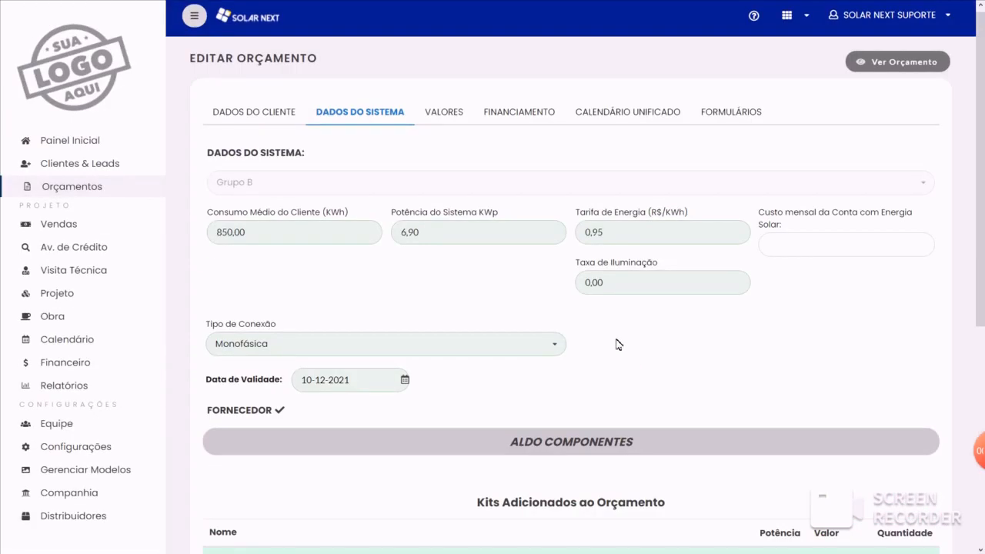
{"action": "left_click_drag", "start_coordinate": [981, 188], "coordinate": [982, 408]}
{"action": "left_click", "coordinate": [902, 500]}
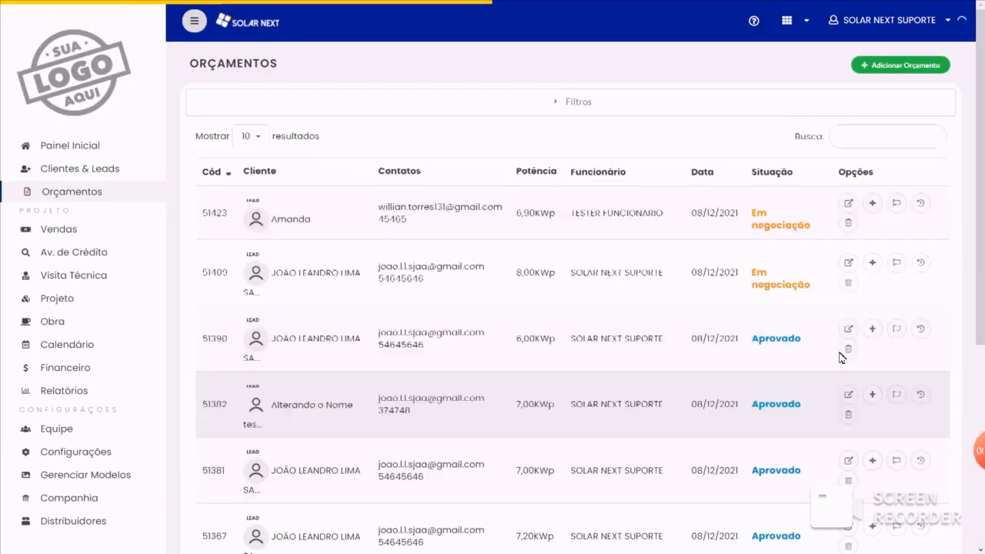
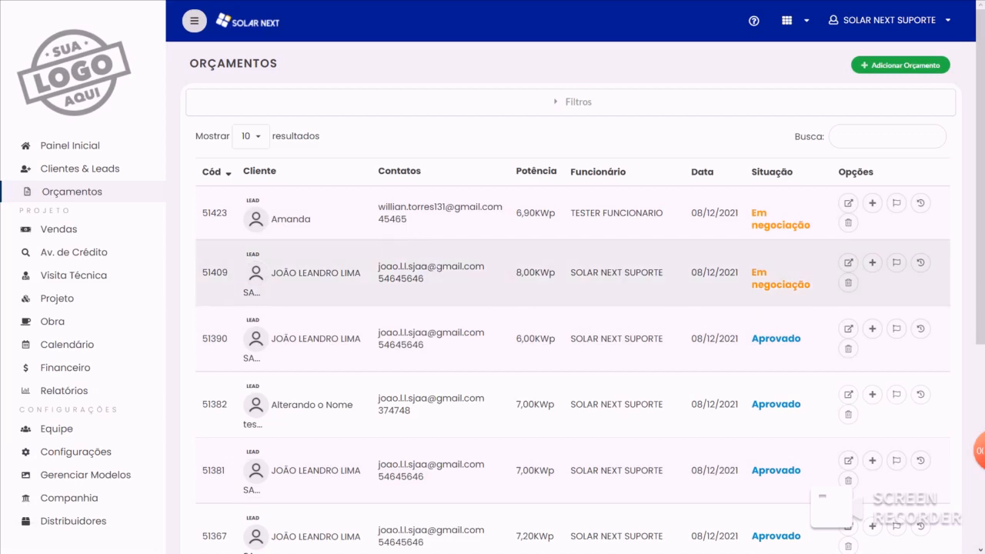
- Open the supplier settings and start a new supplier linked to the distributor Aldo Equipamentos Eletrônicos
{"action": "scroll", "coordinate": [406, 219], "scroll_direction": "down", "scroll_amount": 3}
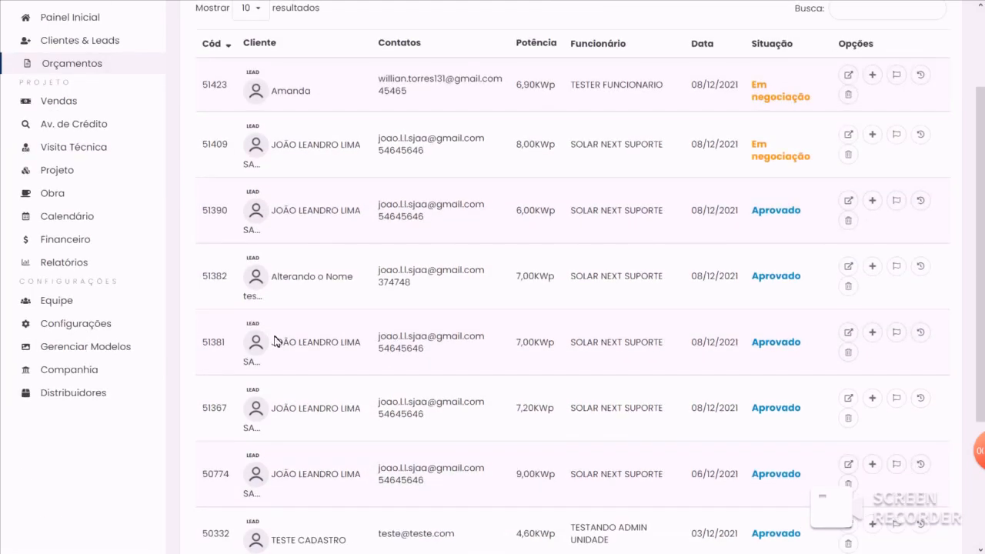
{"action": "left_click", "coordinate": [69, 324]}
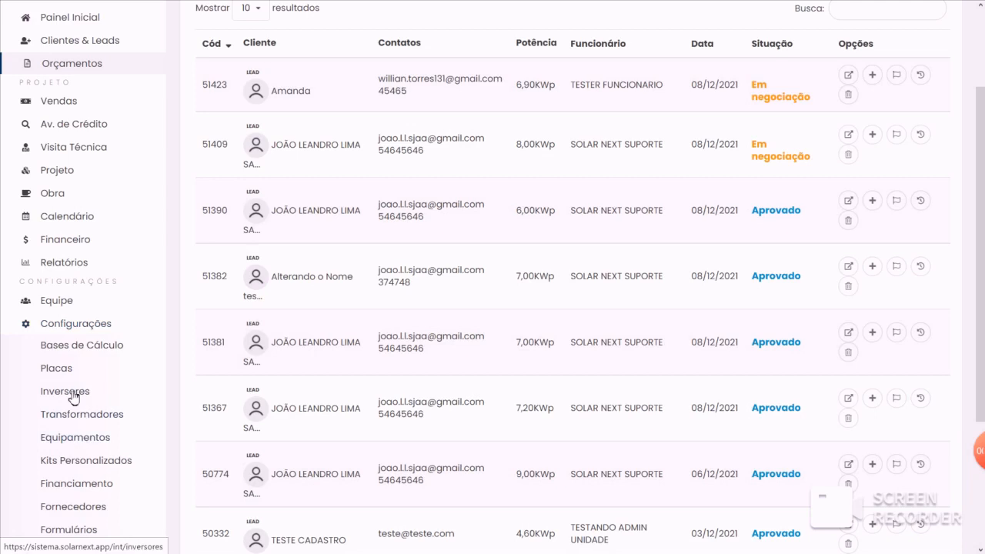
{"action": "left_click", "coordinate": [75, 508]}
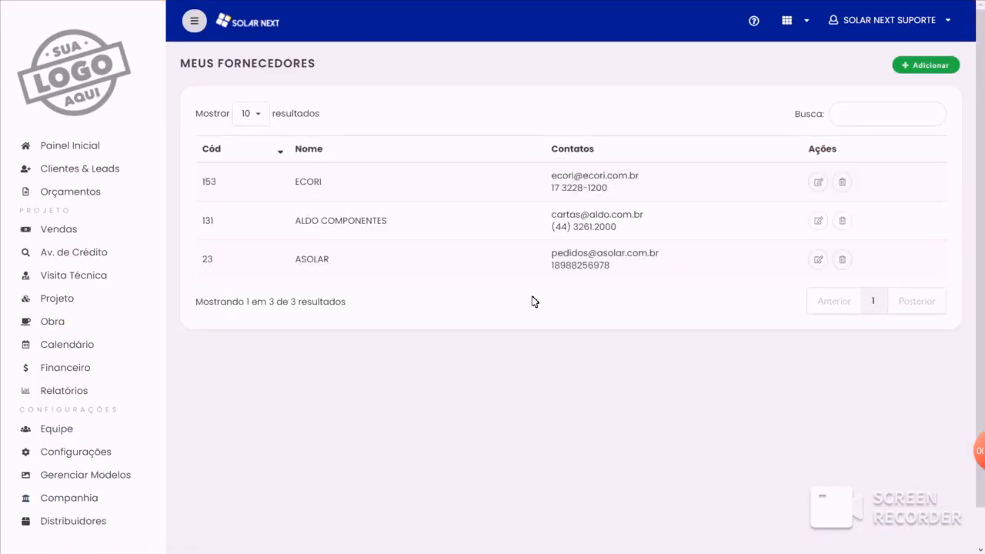
{"action": "left_click", "coordinate": [939, 66]}
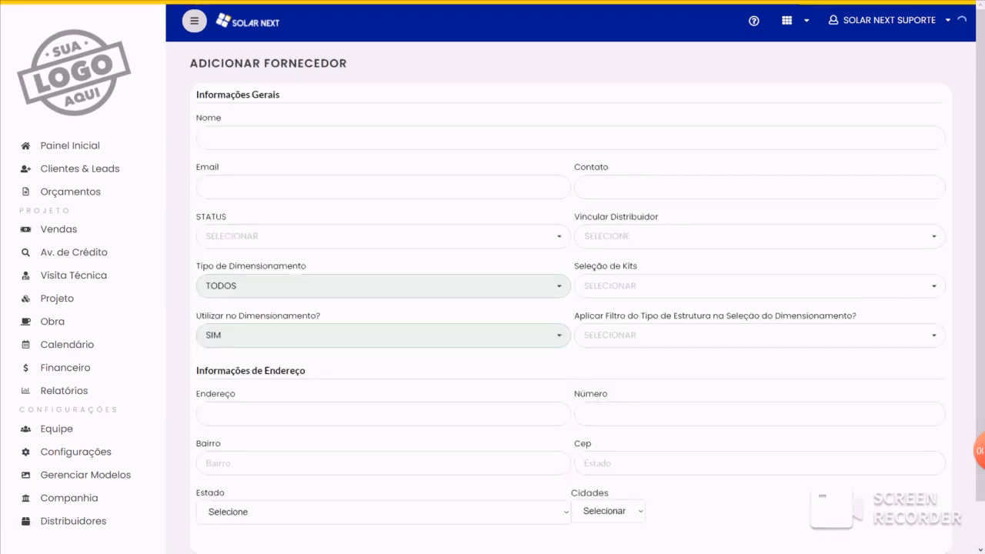
{"action": "left_click", "coordinate": [584, 229]}
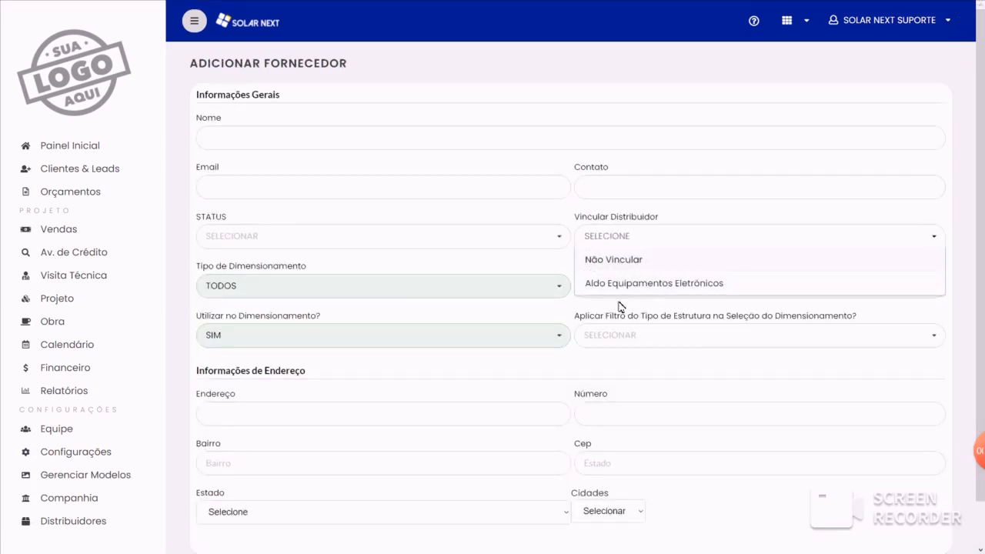
{"action": "left_click", "coordinate": [656, 286]}
{"action": "left_click", "coordinate": [651, 235]}
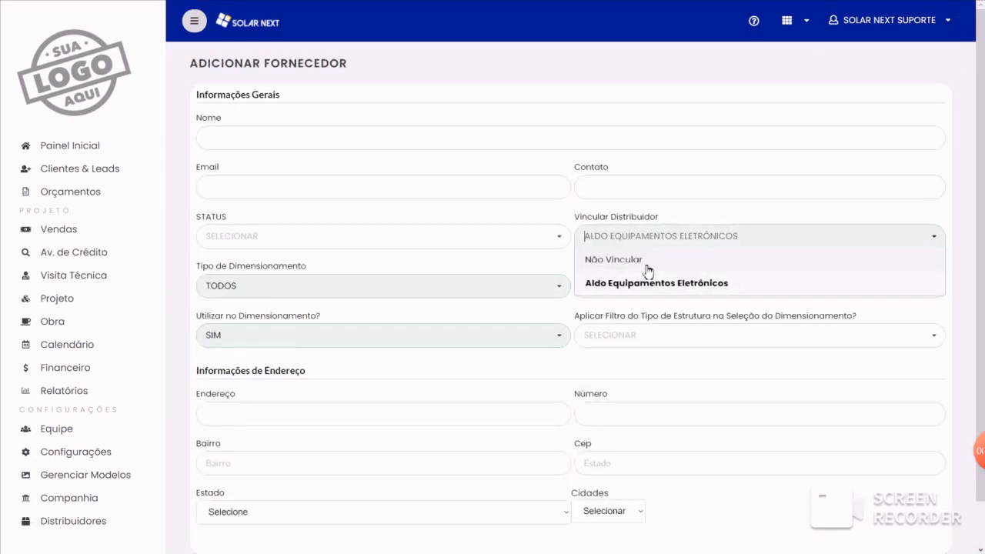
{"action": "left_click", "coordinate": [659, 287]}
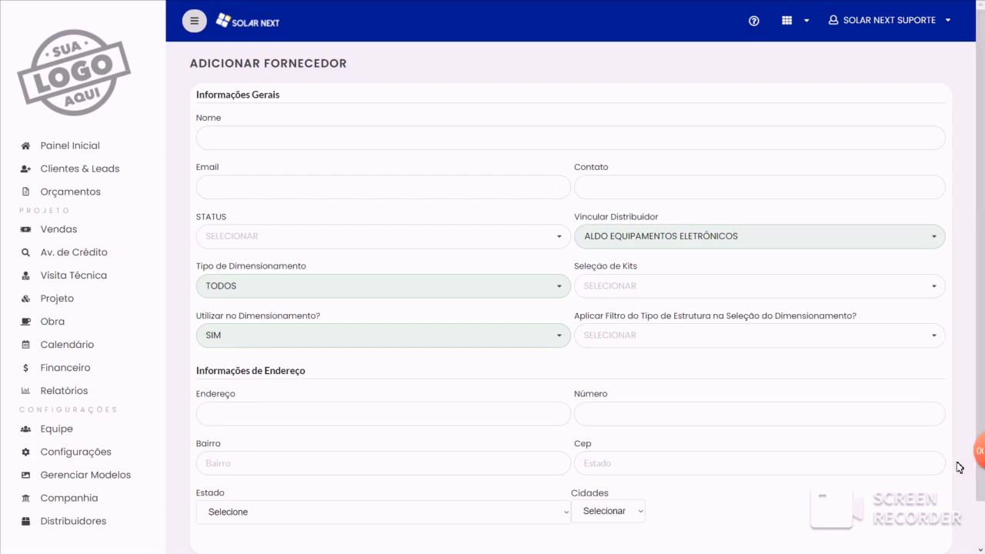
- Set the new supplier's status to Ativo, its sizing type to Por Kit Gerador and its kit selection to Seleção Única
{"action": "mouse_move", "coordinate": [981, 461]}
{"action": "left_click", "coordinate": [344, 288]}
{"action": "left_click", "coordinate": [332, 247]}
{"action": "left_click", "coordinate": [329, 252]}
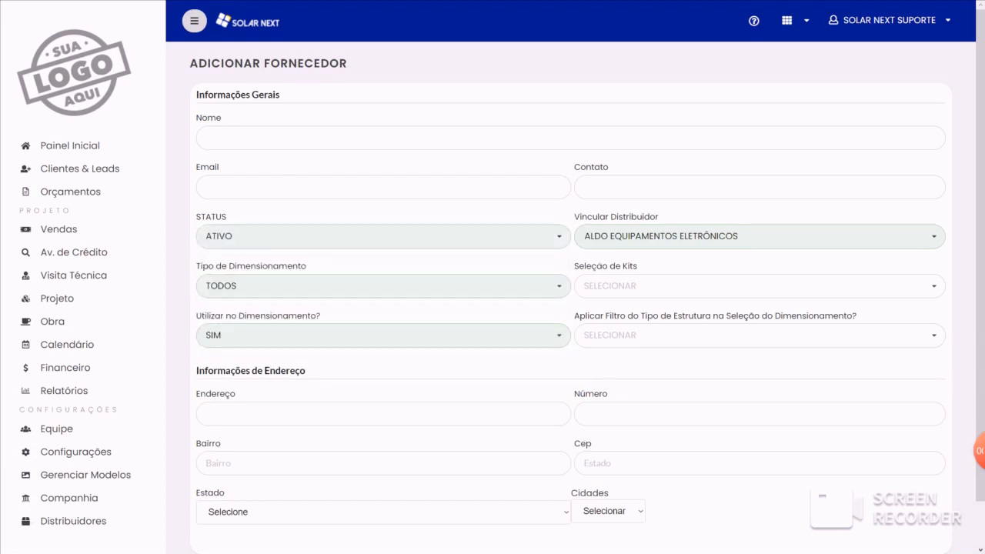
{"action": "left_click", "coordinate": [304, 293]}
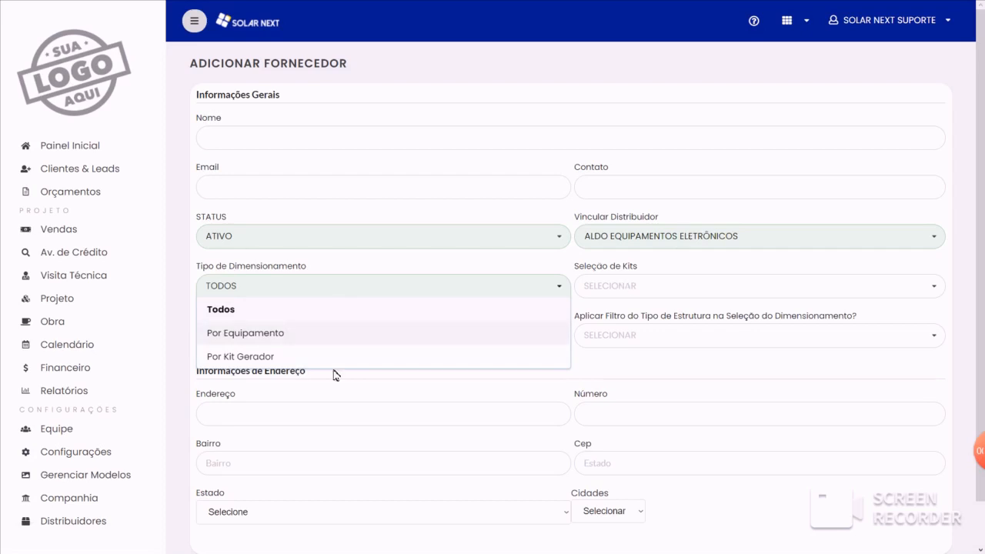
{"action": "left_click", "coordinate": [267, 357]}
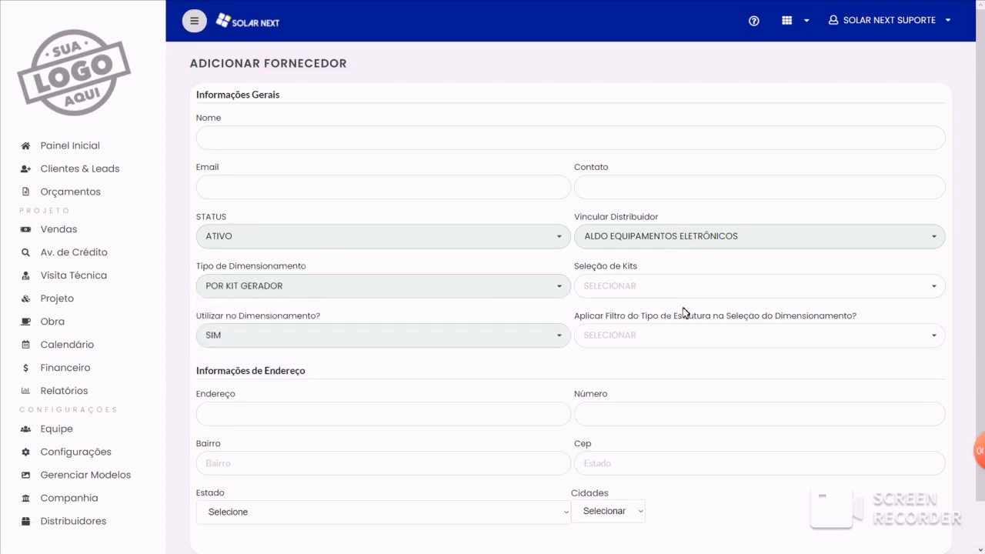
{"action": "left_click", "coordinate": [643, 286]}
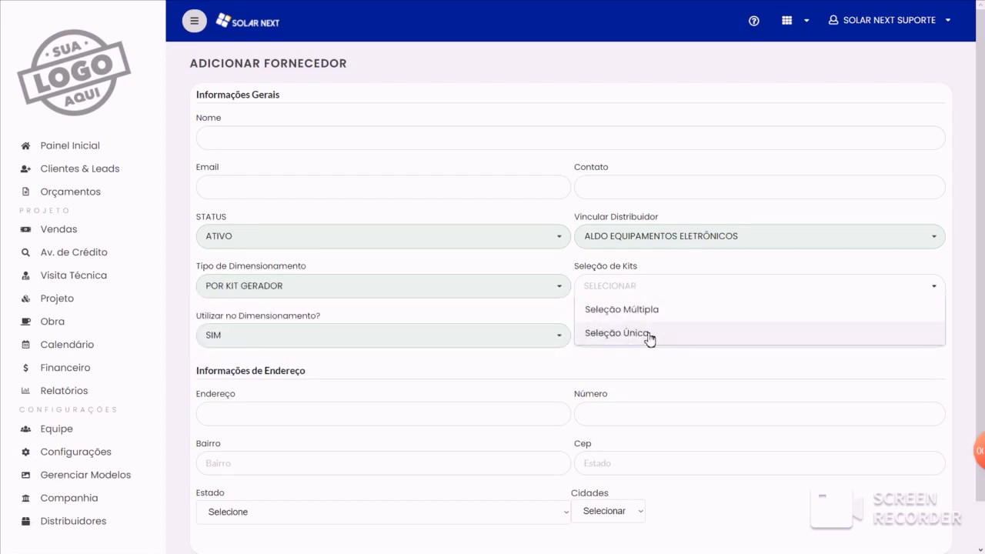
{"action": "left_click", "coordinate": [648, 339]}
- Set both the supplier's use in sizing and the structure type filter to Sim
{"action": "left_click", "coordinate": [352, 341]}
{"action": "left_click", "coordinate": [258, 365]}
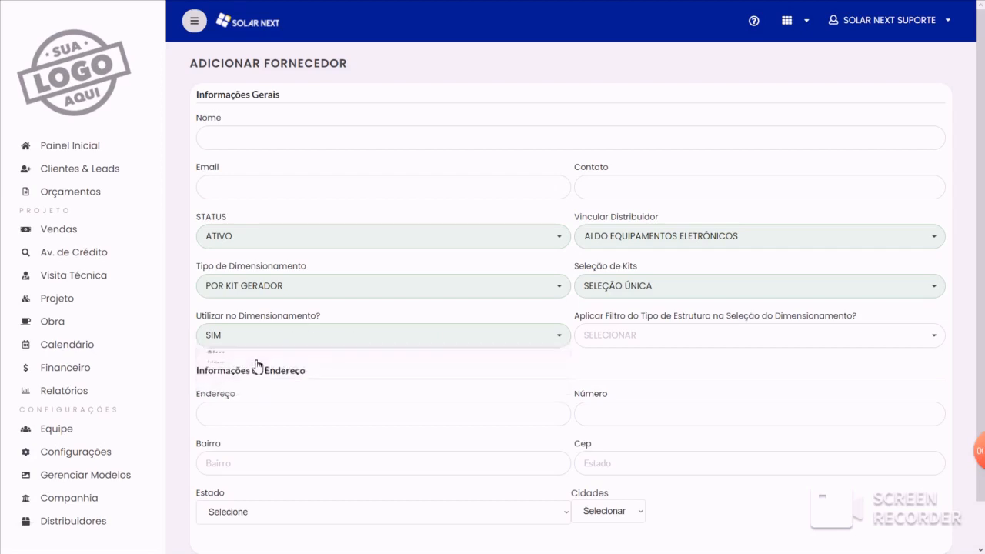
{"action": "left_click", "coordinate": [662, 337]}
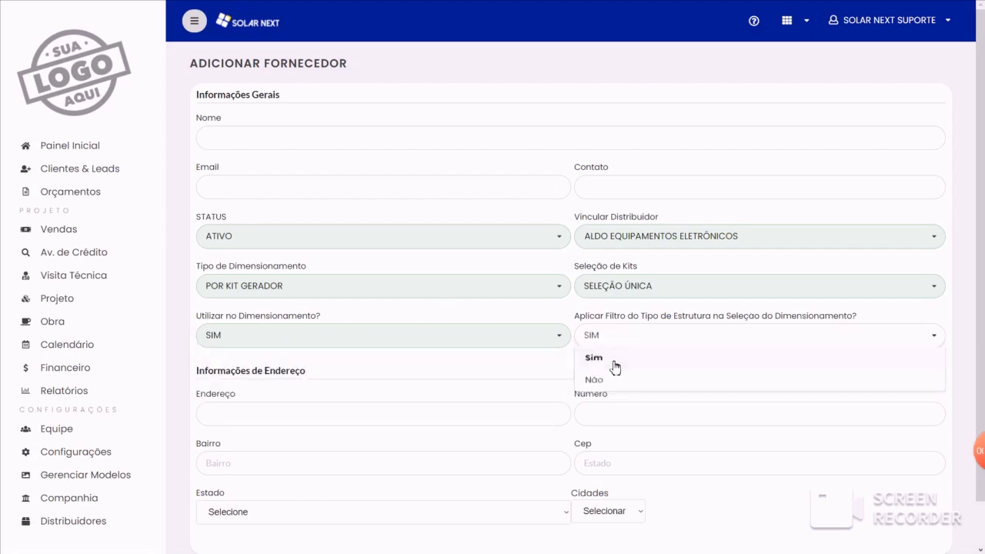
{"action": "left_click", "coordinate": [616, 366]}
{"action": "left_click", "coordinate": [230, 336]}
{"action": "left_click", "coordinate": [227, 381]}
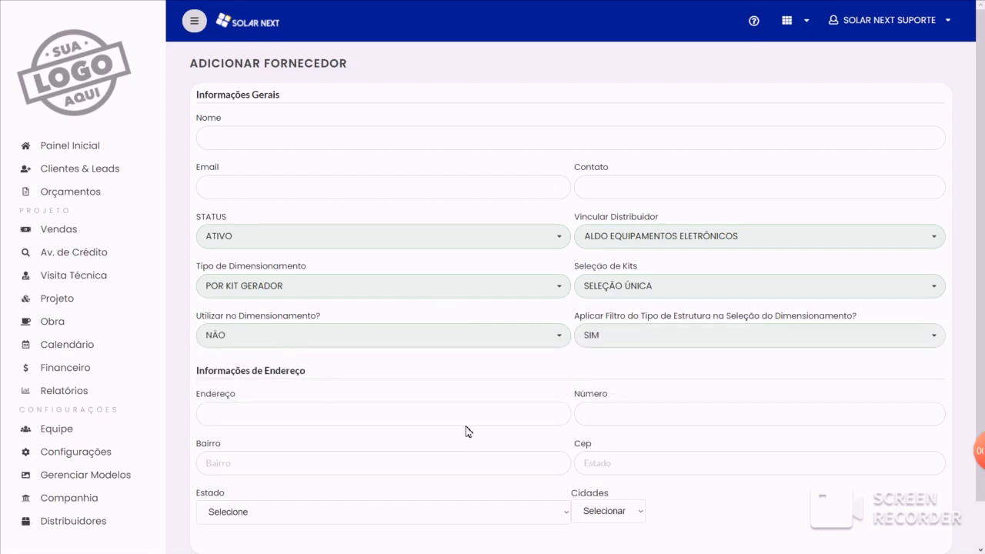
{"action": "left_click", "coordinate": [311, 333]}
{"action": "left_click", "coordinate": [258, 365]}
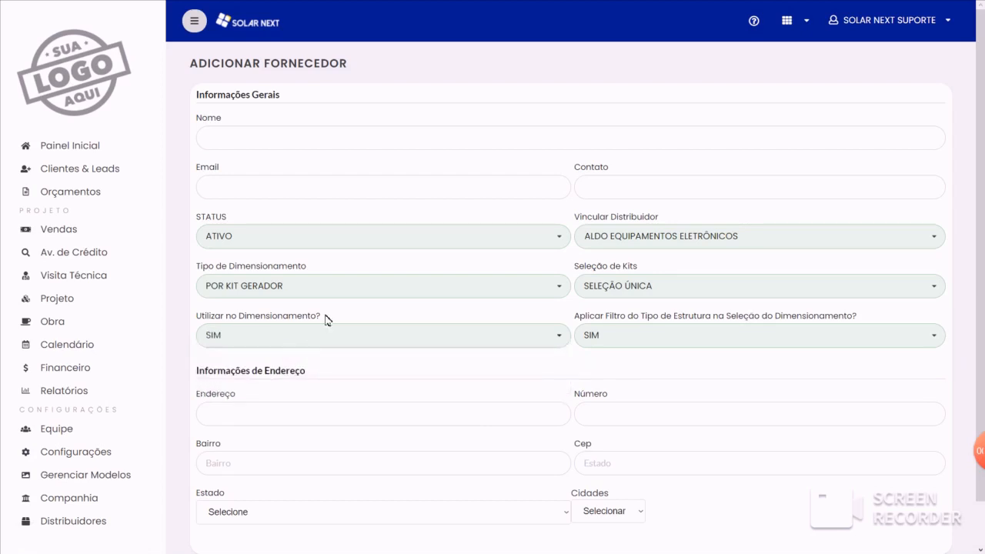
{"action": "left_click", "coordinate": [697, 336]}
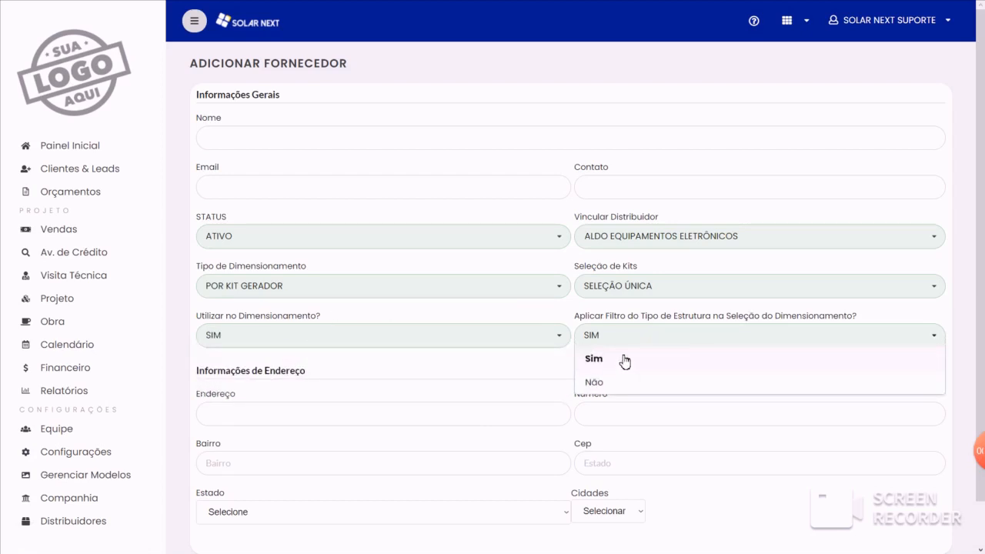
{"action": "left_click", "coordinate": [639, 366]}
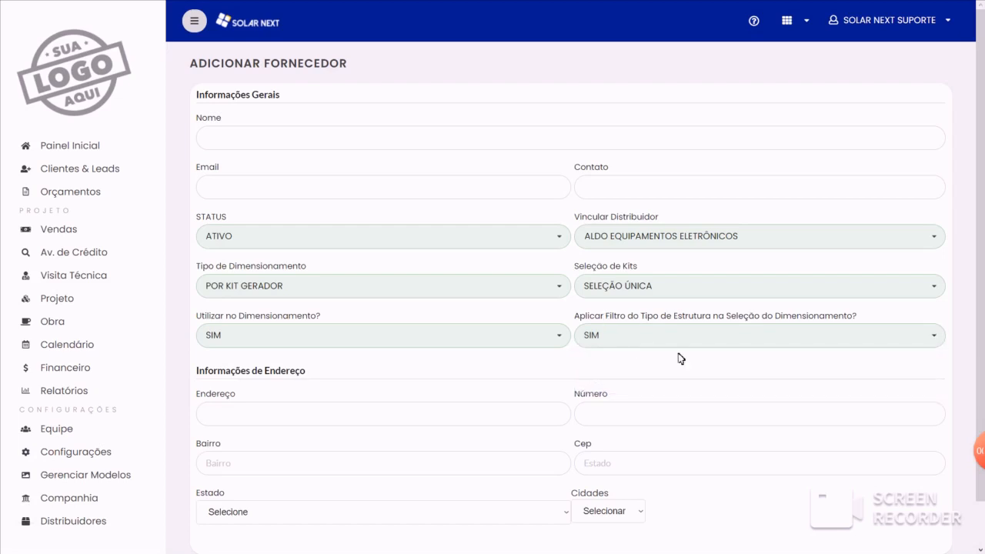
- Try Não for the structure type filter, set it back to Sim, and leave the supplier form without saving
{"action": "left_click", "coordinate": [674, 343]}
{"action": "left_click", "coordinate": [619, 384]}
{"action": "left_click", "coordinate": [655, 335]}
{"action": "left_click", "coordinate": [633, 356]}
{"action": "scroll", "coordinate": [408, 300], "scroll_direction": "down", "scroll_amount": 2}
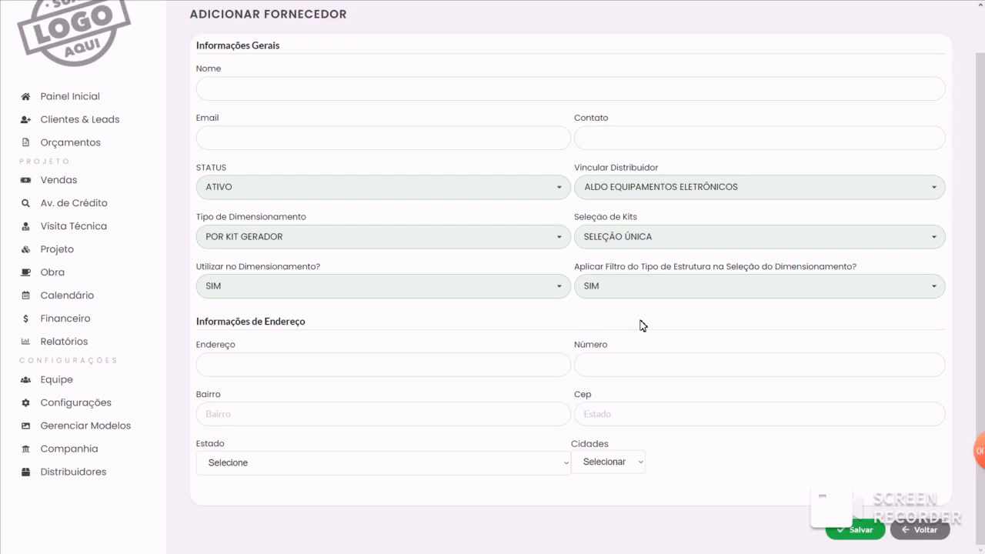
{"action": "scroll", "coordinate": [356, 187], "scroll_direction": "up", "scroll_amount": 2}
{"action": "scroll", "coordinate": [528, 158], "scroll_direction": "down", "scroll_amount": 2}
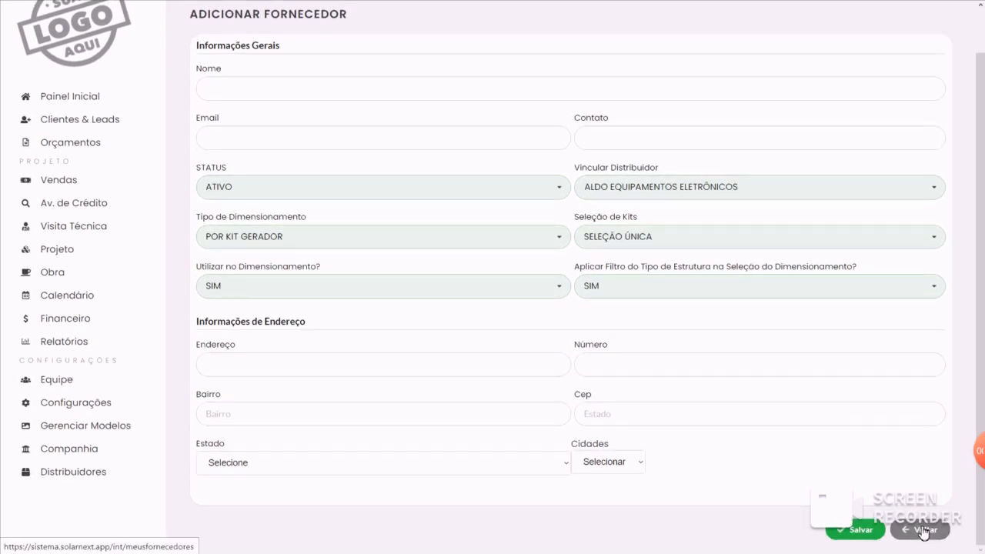
{"action": "left_click", "coordinate": [925, 530]}
- Start a new quote and, under Dimensionamento, choose Estoque Próprio as supplier with sizing Por Kit Gerador
{"action": "scroll", "coordinate": [506, 367], "scroll_direction": "down", "scroll_amount": 1}
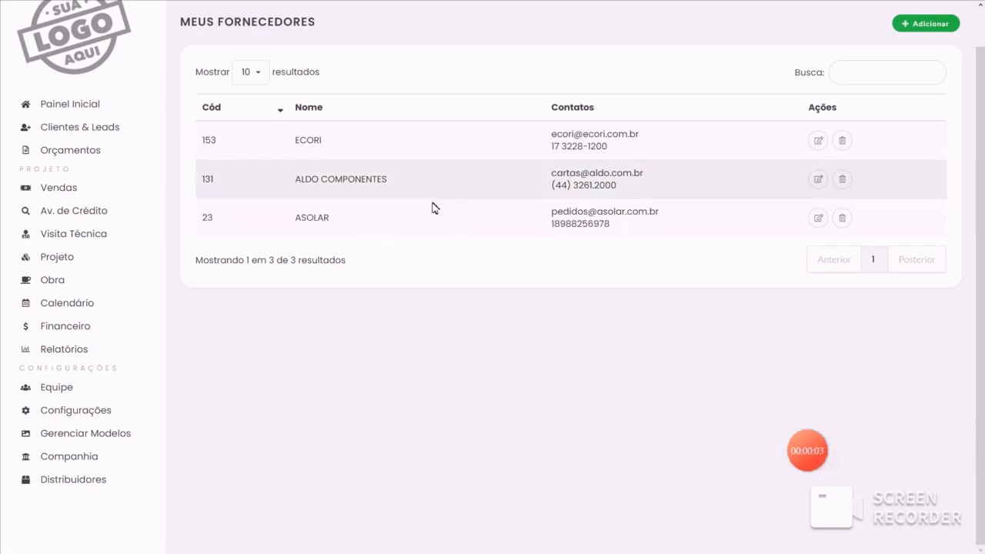
{"action": "scroll", "coordinate": [397, 181], "scroll_direction": "up", "scroll_amount": 1}
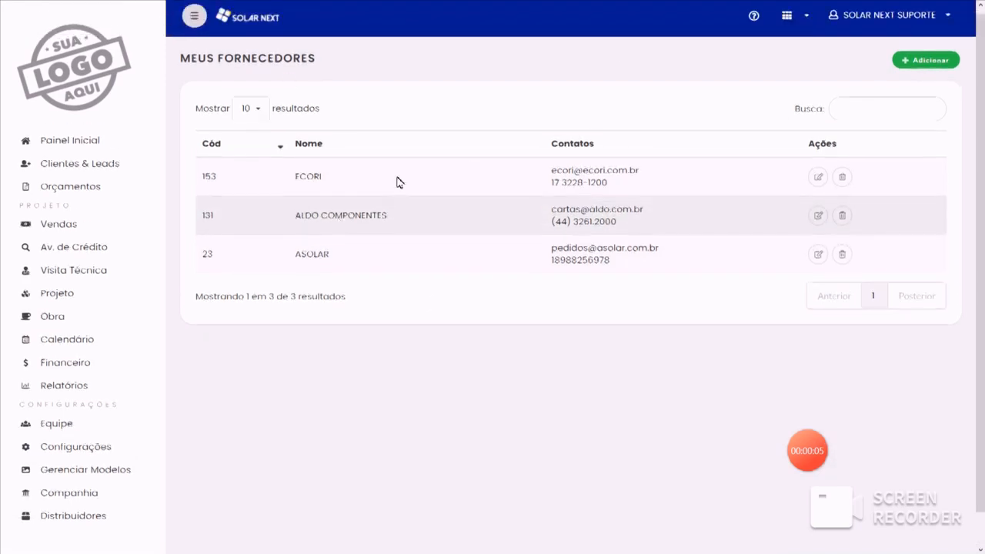
{"action": "left_click", "coordinate": [90, 200]}
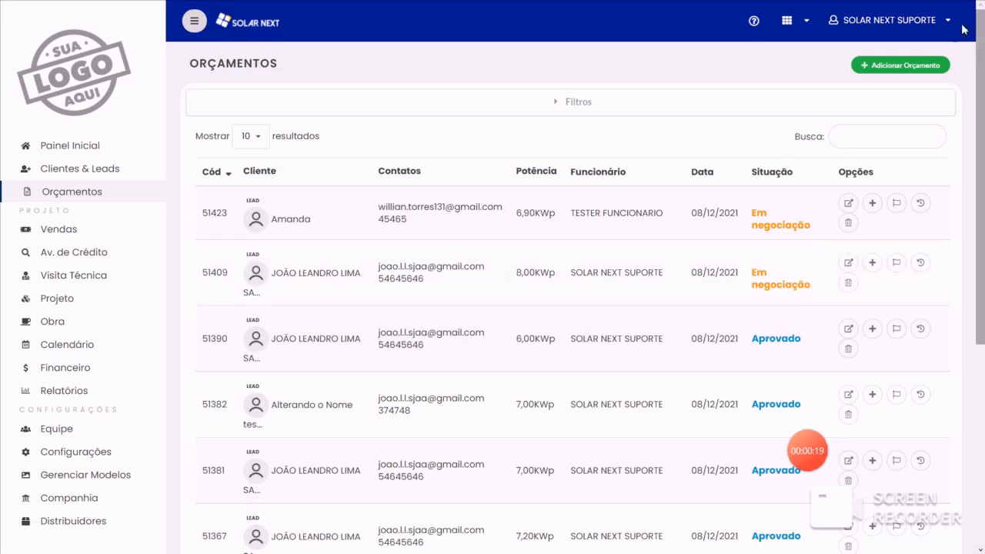
{"action": "left_click", "coordinate": [910, 72]}
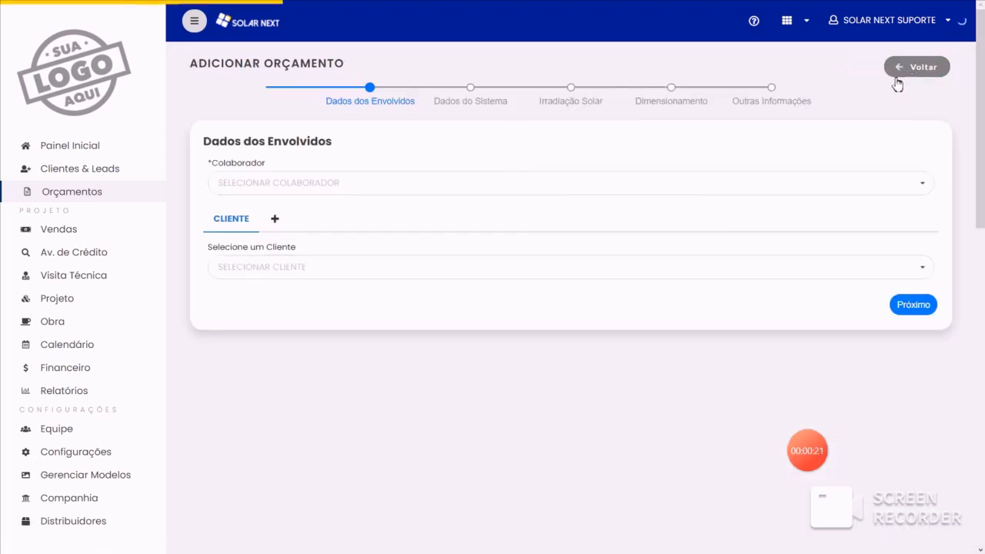
{"action": "left_click", "coordinate": [665, 101]}
{"action": "left_click", "coordinate": [254, 183]}
{"action": "left_click", "coordinate": [260, 206]}
{"action": "left_click", "coordinate": [582, 227]}
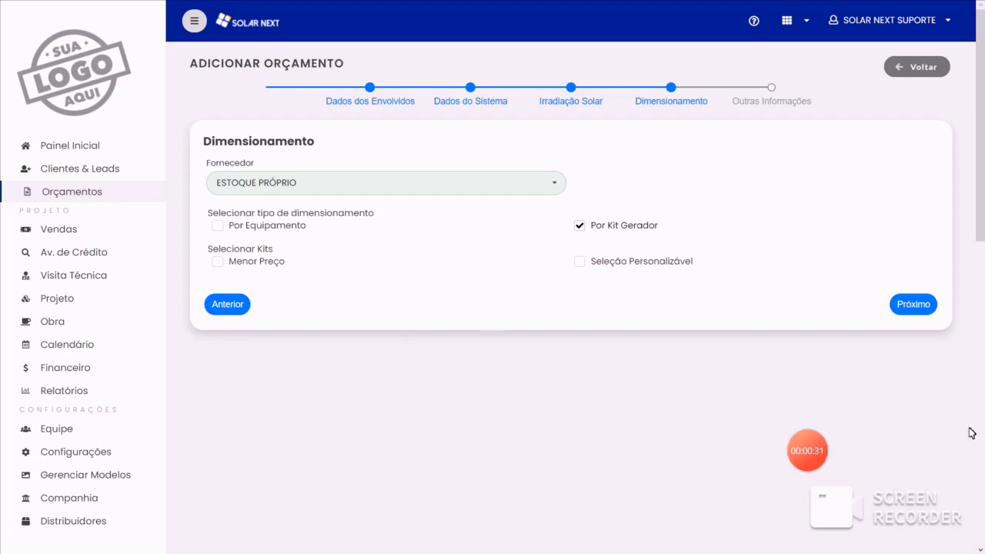
- Open the Kits Personalizados settings and start a new closed kit with the supplier set to Não Vincular
{"action": "scroll", "coordinate": [307, 371], "scroll_direction": "down", "scroll_amount": 1}
{"action": "scroll", "coordinate": [307, 371], "scroll_direction": "down", "scroll_amount": 2}
{"action": "left_click", "coordinate": [83, 326]}
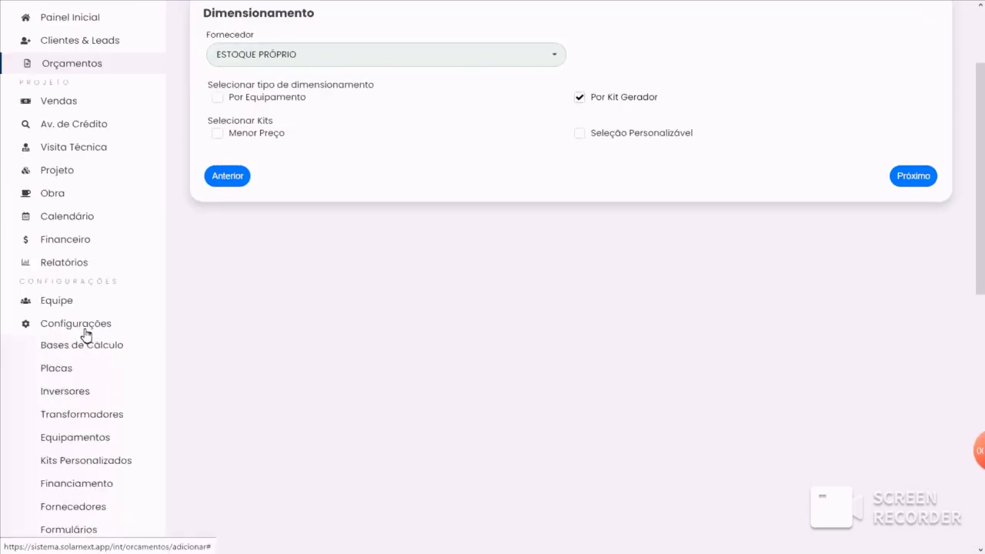
{"action": "left_click", "coordinate": [82, 464]}
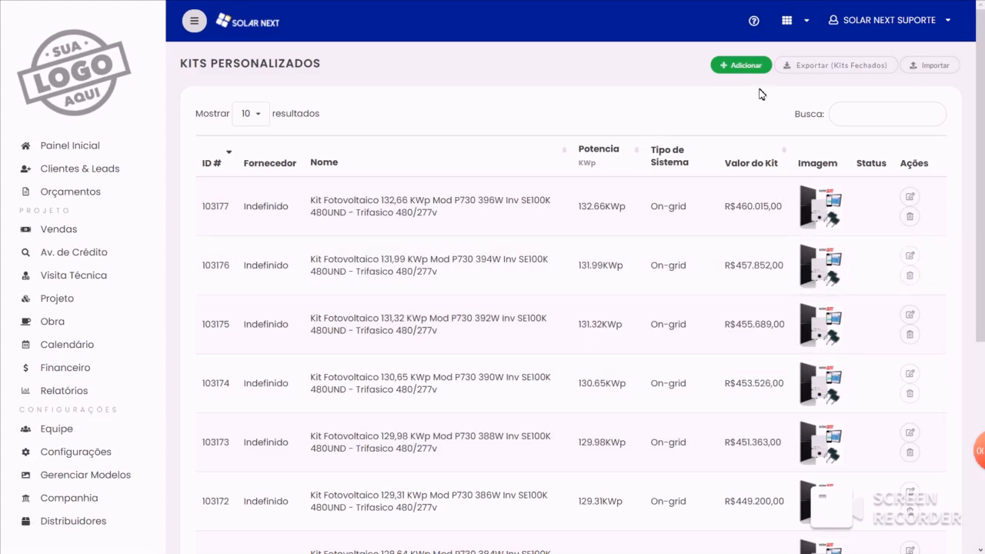
{"action": "left_click", "coordinate": [741, 66]}
{"action": "left_click", "coordinate": [246, 129]}
{"action": "left_click", "coordinate": [285, 154]}
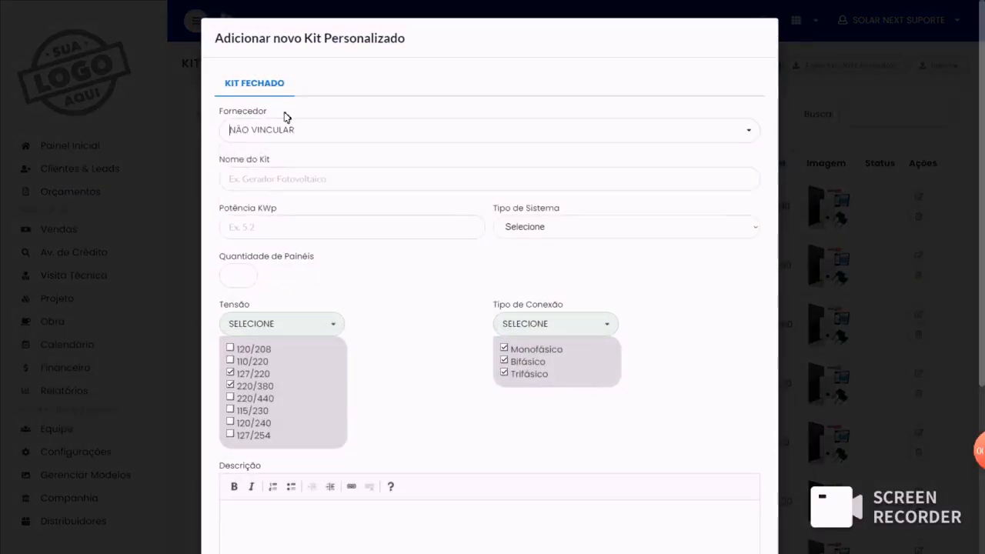
{"action": "left_click", "coordinate": [287, 131]}
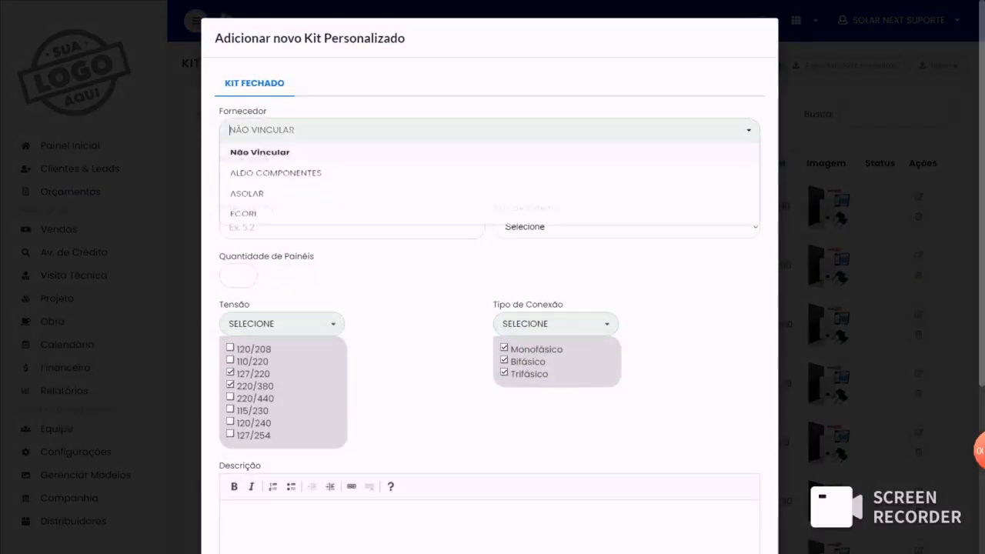
{"action": "left_click", "coordinate": [319, 116]}
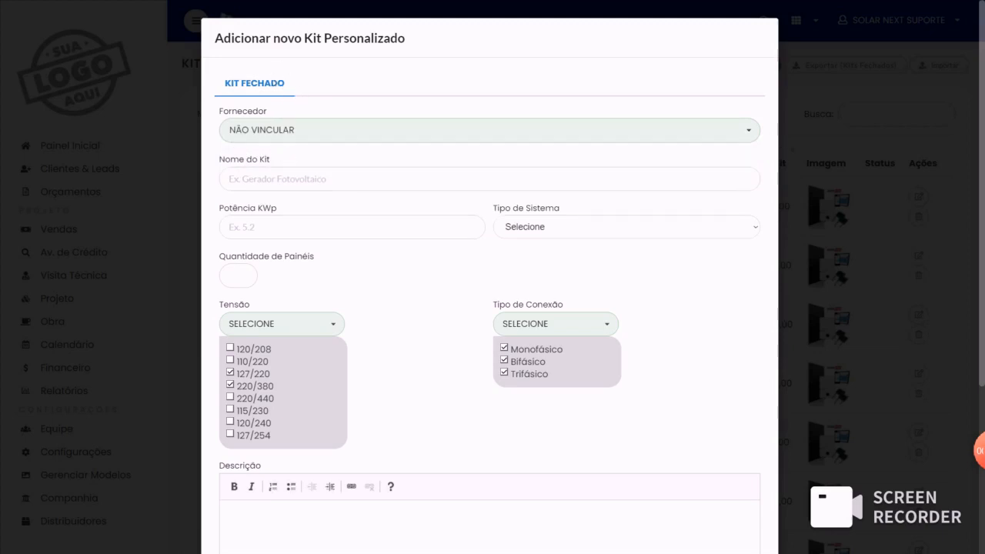
- Set the new kit's power to 5,40 KWp and its system type to On-grid, leaving the kit name empty
{"action": "left_click", "coordinate": [306, 179]}
{"action": "left_click", "coordinate": [336, 166]}
{"action": "left_click", "coordinate": [254, 227]}
{"action": "left_click", "coordinate": [257, 257]}
{"action": "left_click", "coordinate": [562, 227]}
{"action": "left_click", "coordinate": [523, 256]}
- Describe the kit as "10 PAINEIS JINKO 500W" and "1 INVERSOR CANADIAN 2KW", and discard the kit form without saving
{"action": "scroll", "coordinate": [323, 277], "scroll_direction": "down", "scroll_amount": 2}
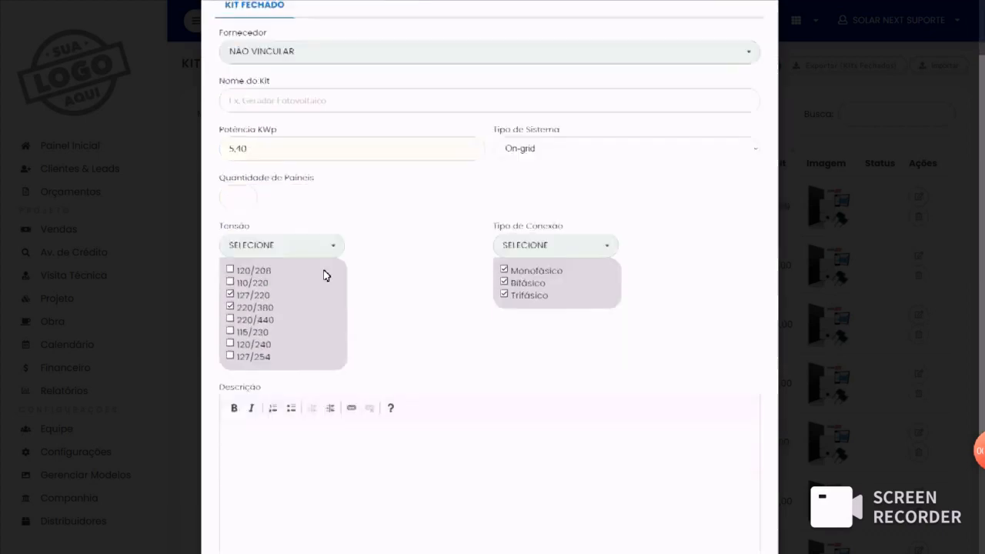
{"action": "scroll", "coordinate": [531, 240], "scroll_direction": "down", "scroll_amount": 2}
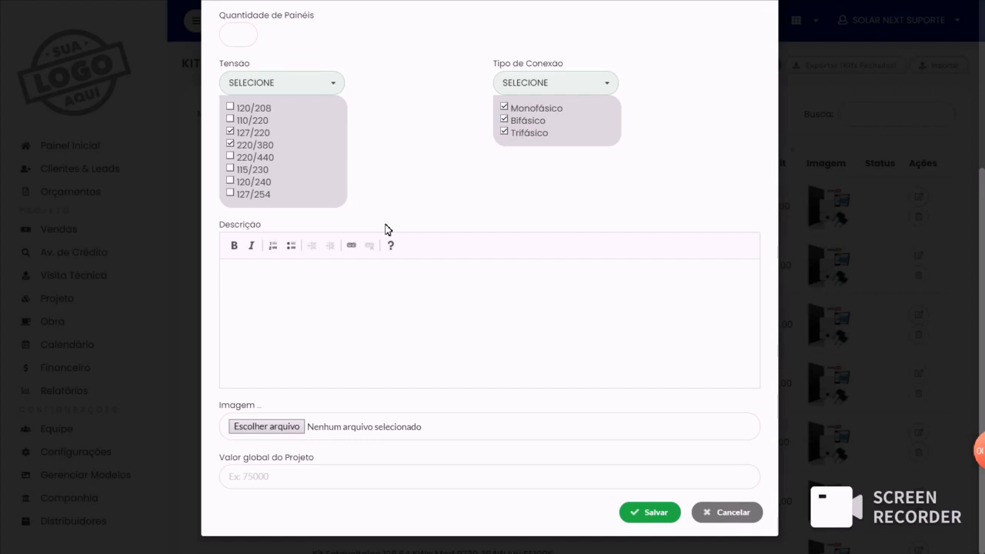
{"action": "type", "text": "PAINEIS JINKO 500W"}
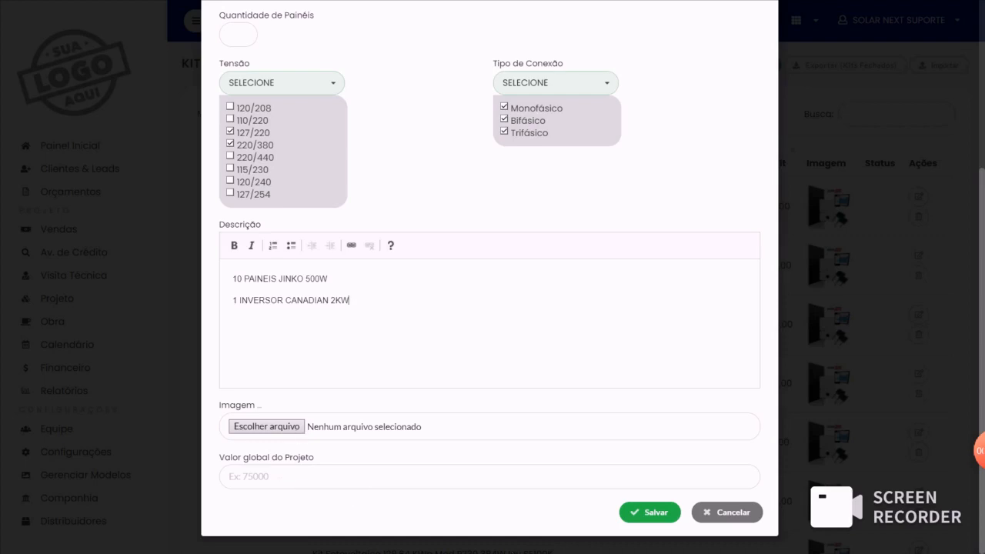
{"action": "scroll", "coordinate": [369, 364], "scroll_direction": "up", "scroll_amount": 2}
{"action": "scroll", "coordinate": [370, 365], "scroll_direction": "down", "scroll_amount": 2}
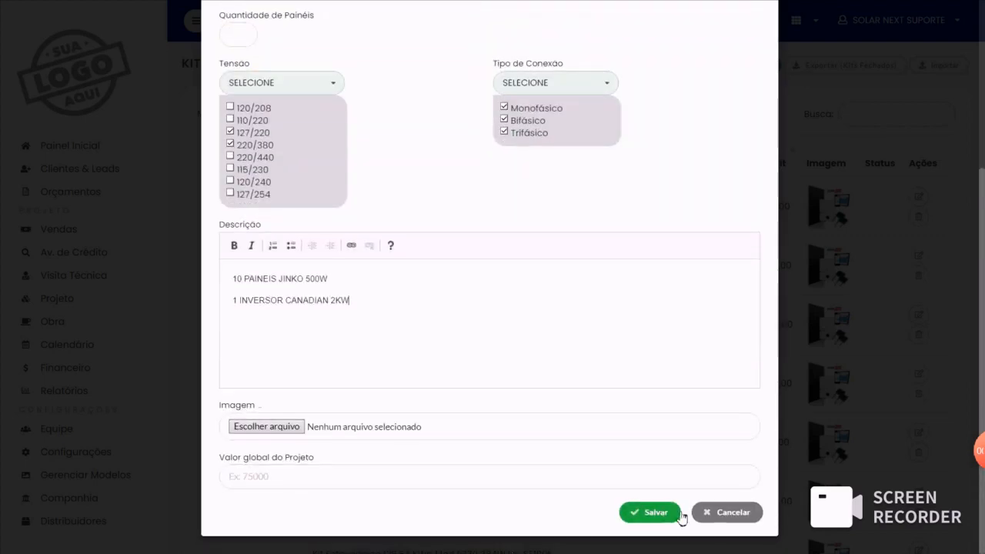
{"action": "left_click", "coordinate": [724, 514]}
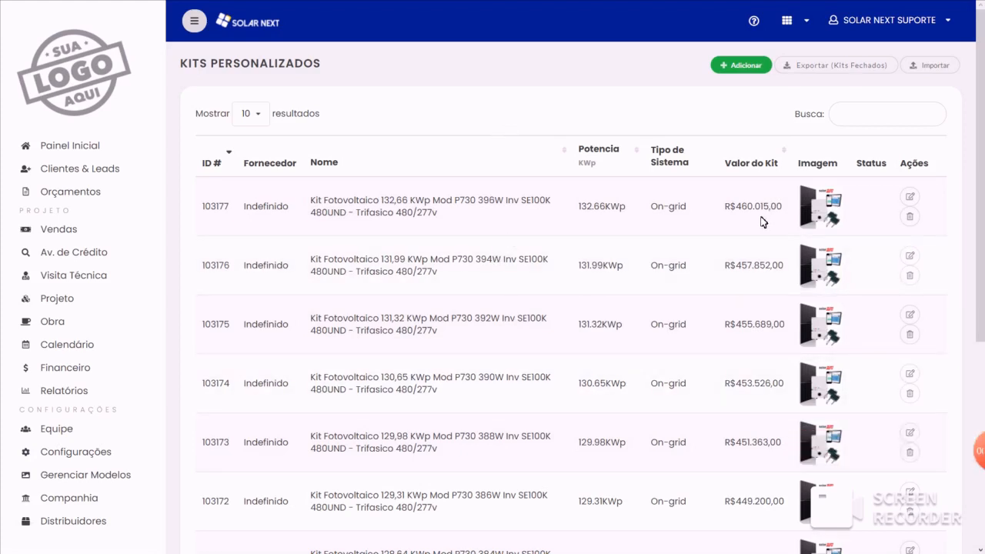
- Open the kit import form, set its supplier to Não Vincular, and cancel the import
{"action": "left_click", "coordinate": [935, 66]}
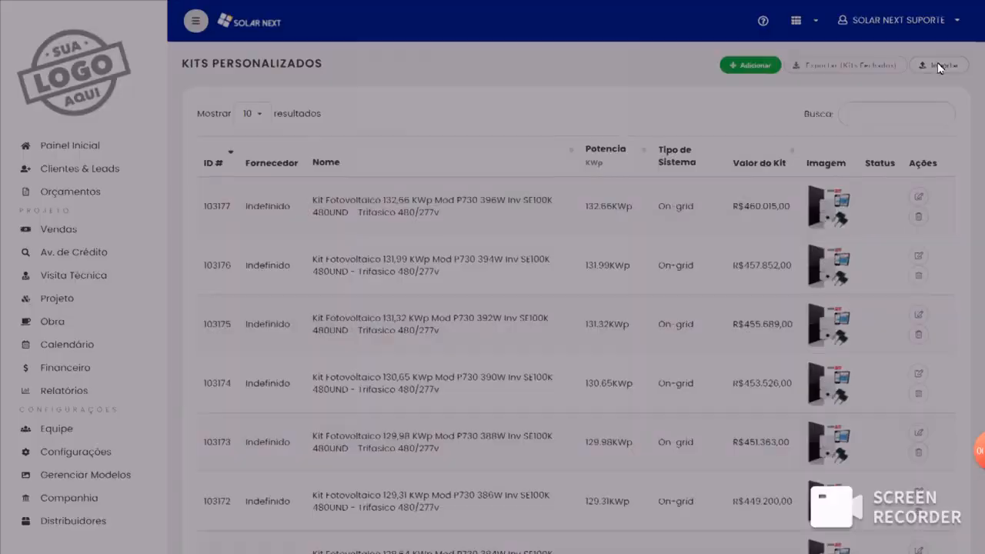
{"action": "left_click", "coordinate": [392, 88]}
{"action": "left_click", "coordinate": [391, 111]}
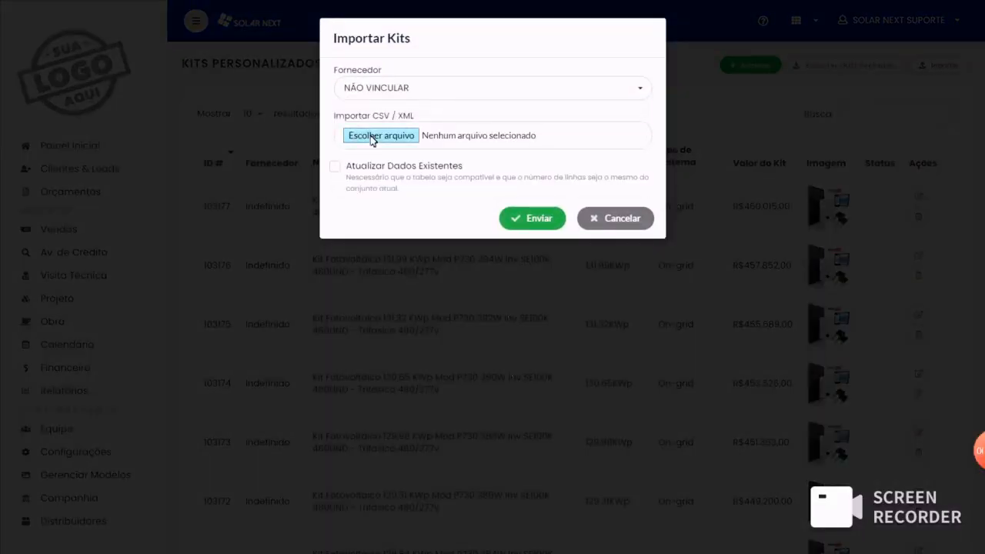
{"action": "left_click", "coordinate": [615, 222]}
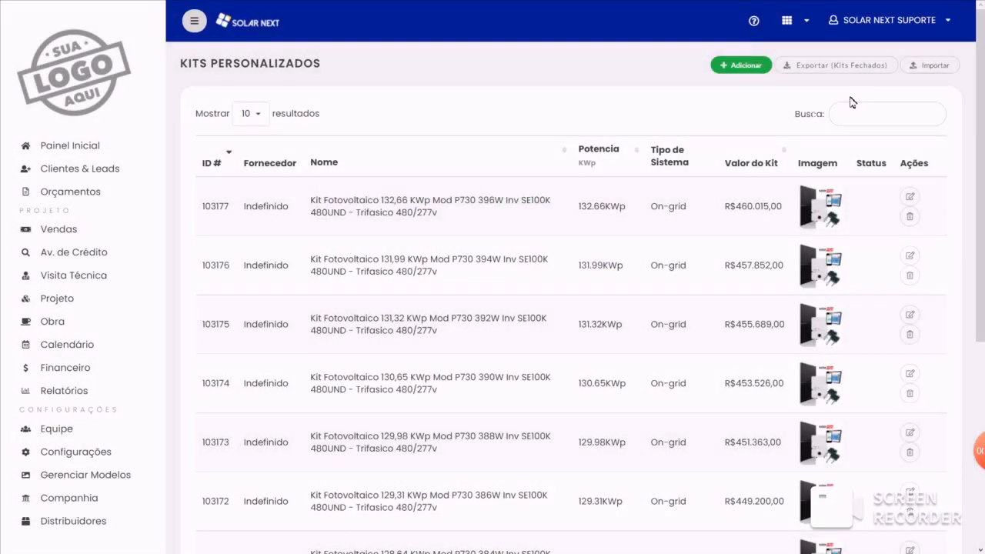
- Export the closed kits and open the exported TABELA_KITS (5) workbook in Excel with editing enabled
{"action": "left_click", "coordinate": [843, 67]}
{"action": "left_click", "coordinate": [834, 33]}
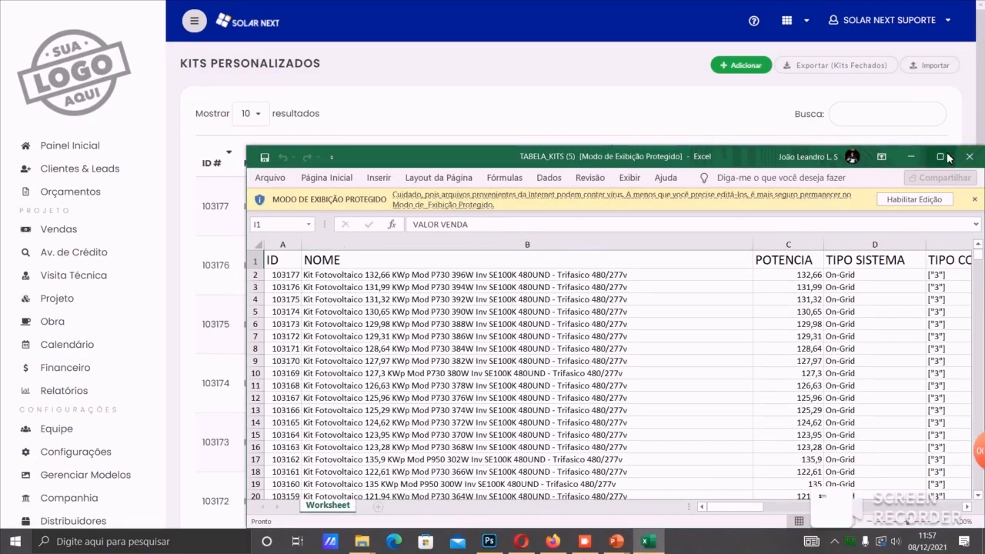
{"action": "left_click", "coordinate": [947, 157]}
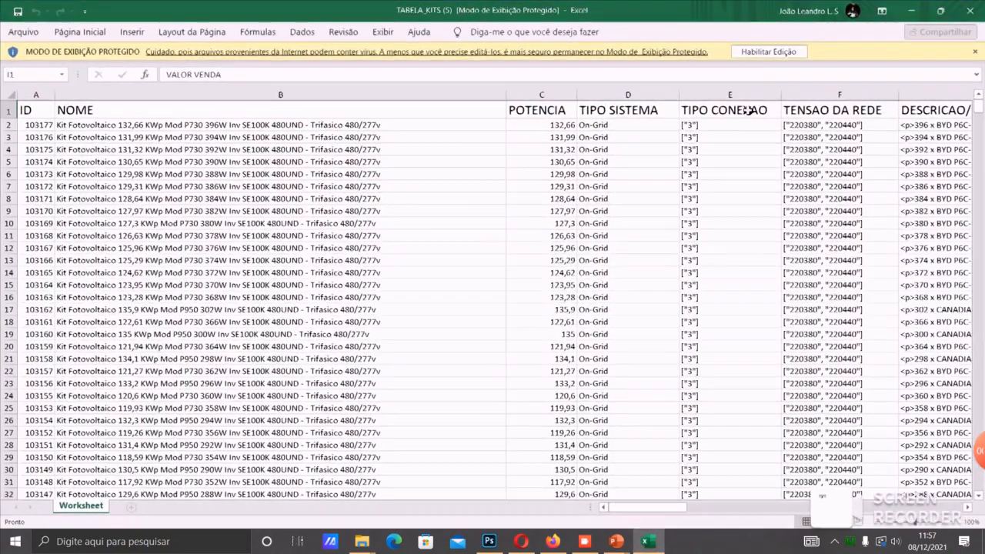
{"action": "left_click", "coordinate": [757, 48]}
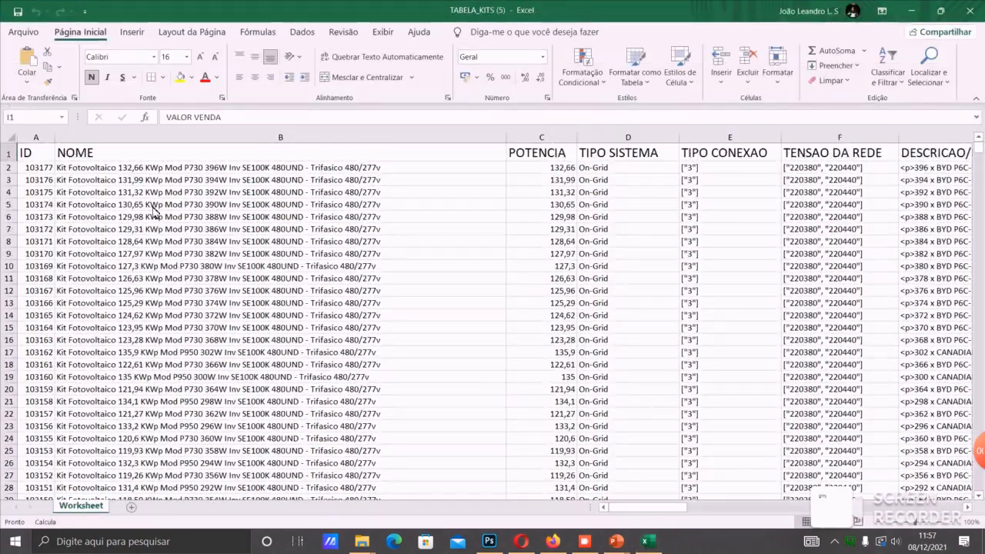
- Delete the ID column from the exported kit table
{"action": "left_click", "coordinate": [48, 140]}
{"action": "right_click", "coordinate": [53, 146]}
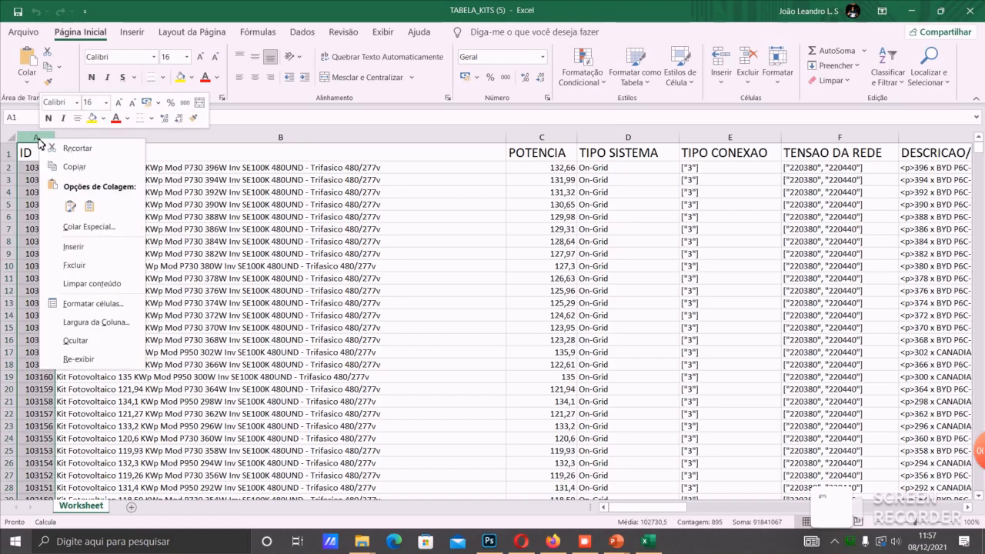
{"action": "left_click", "coordinate": [78, 265]}
{"action": "left_click", "coordinate": [146, 170]}
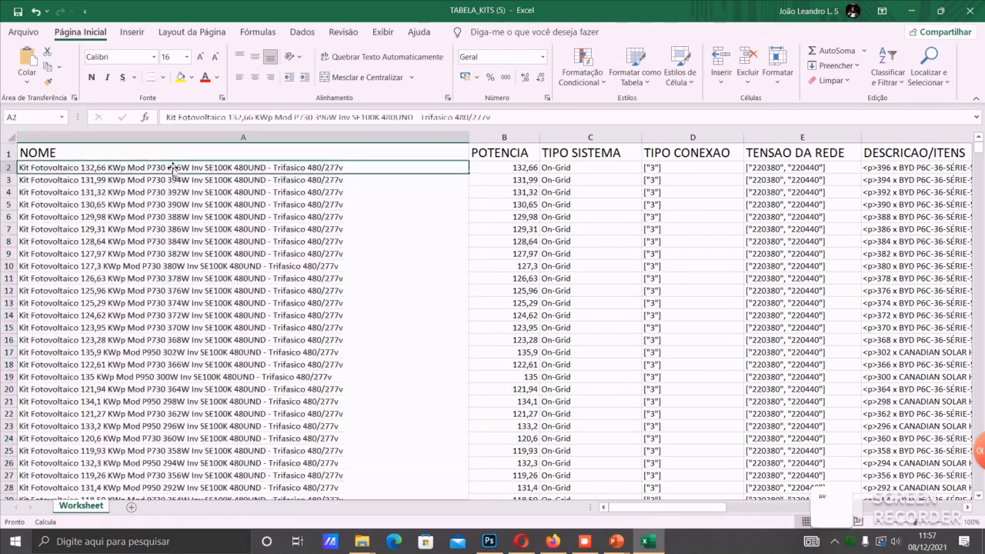
- Examine the name, power, system type and connection type columns of the kit table, including the connection types in row 764
{"action": "left_click_drag", "start_coordinate": [215, 172], "coordinate": [273, 173]}
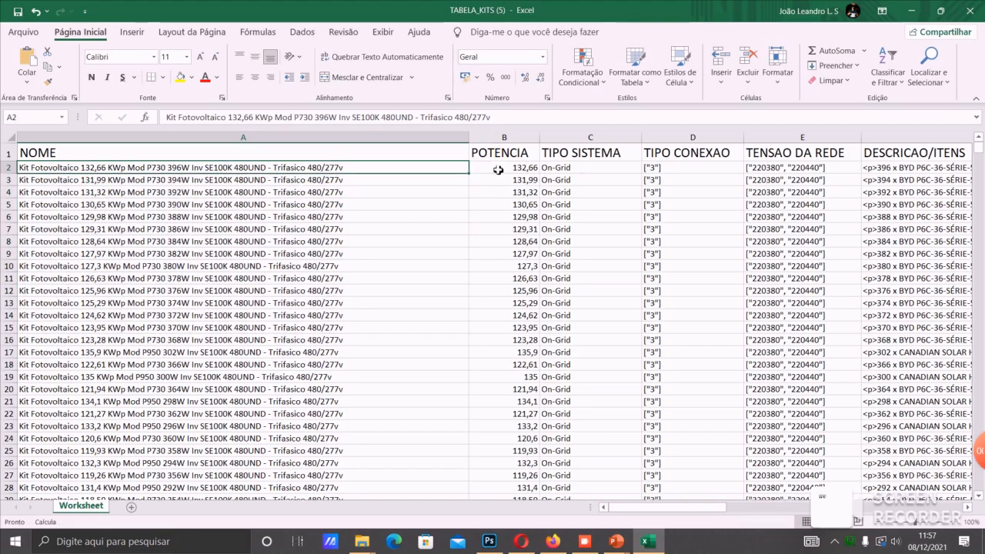
{"action": "left_click_drag", "start_coordinate": [504, 156], "coordinate": [532, 204]}
{"action": "left_click", "coordinate": [600, 171]}
{"action": "left_click", "coordinate": [681, 173]}
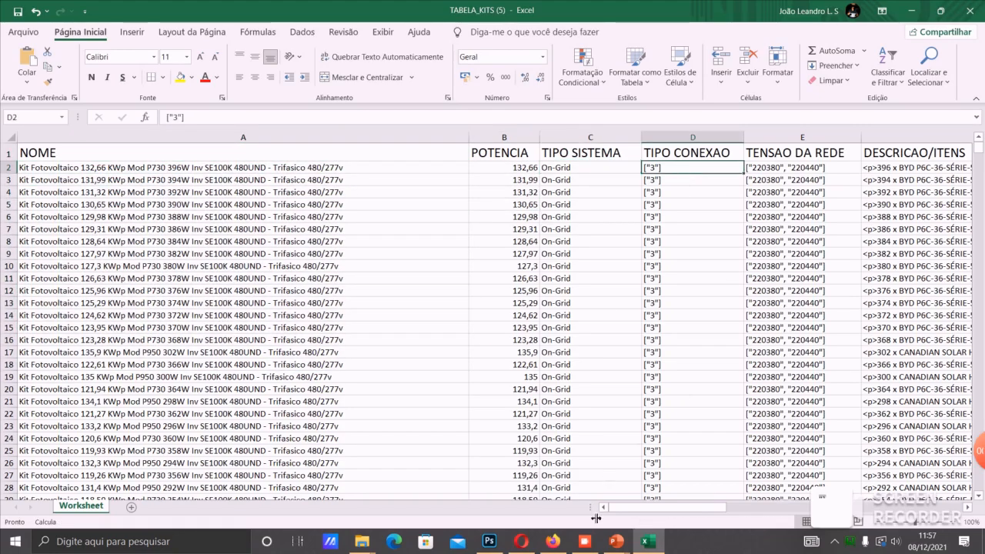
{"action": "left_click_drag", "start_coordinate": [638, 507], "coordinate": [654, 508]}
{"action": "scroll", "coordinate": [700, 331], "scroll_direction": "down", "scroll_amount": 20}
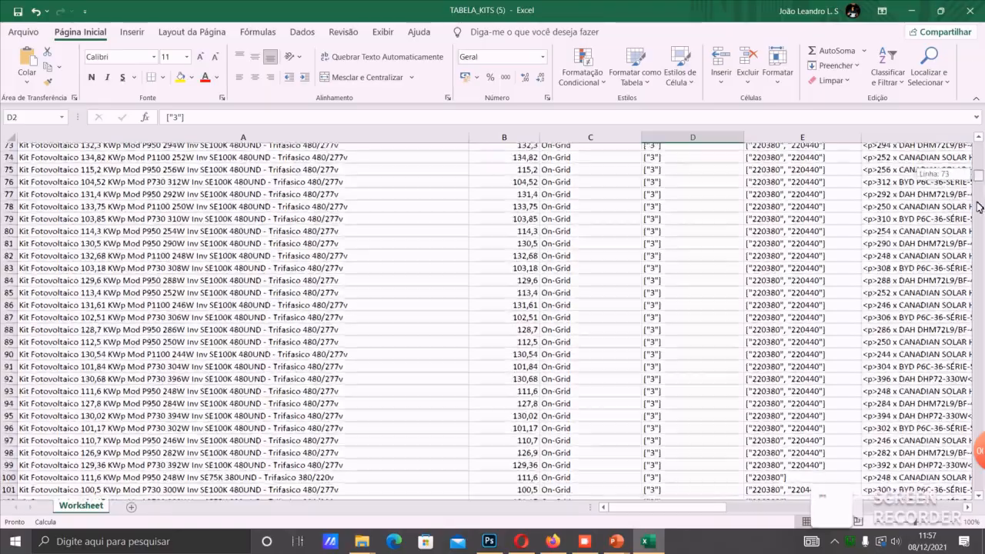
{"action": "left_click_drag", "start_coordinate": [979, 206], "coordinate": [970, 428]}
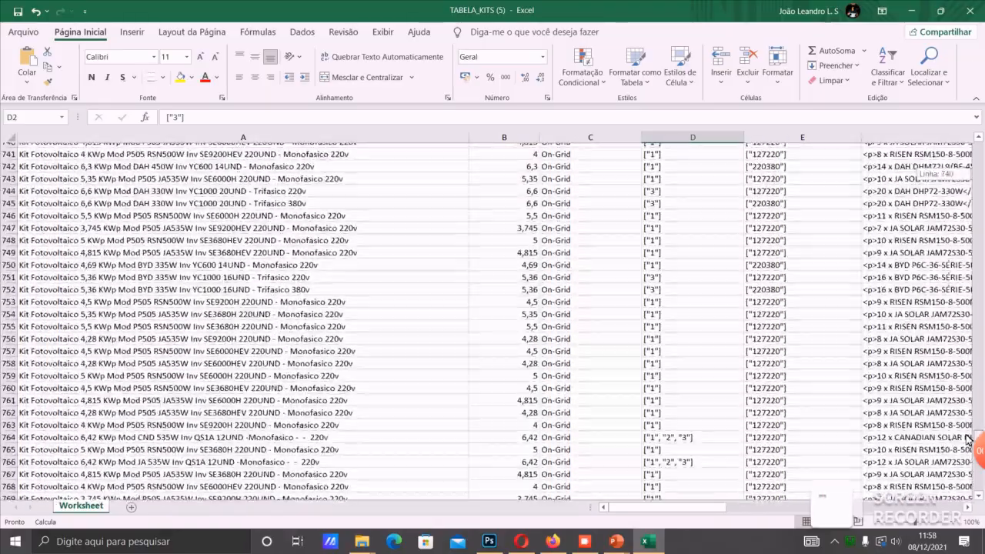
{"action": "left_click", "coordinate": [658, 436]}
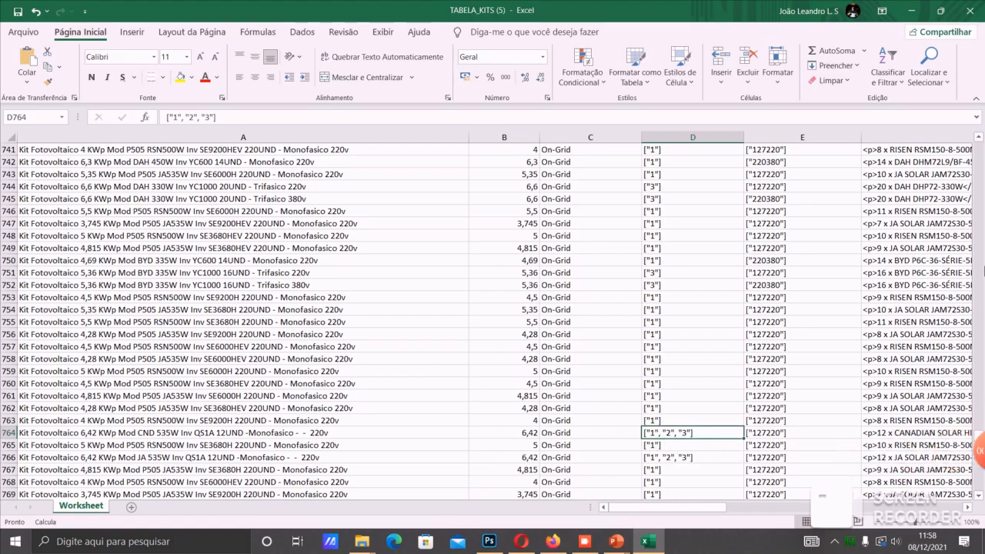
- Examine the TENSAO DA REDE and DESCRICAO/ITENS columns of the first kits, and close the workbook
{"action": "left_click", "coordinate": [976, 284]}
{"action": "left_click", "coordinate": [976, 283]}
{"action": "left_click_drag", "start_coordinate": [977, 423], "coordinate": [980, 132]}
{"action": "left_click", "coordinate": [803, 177]}
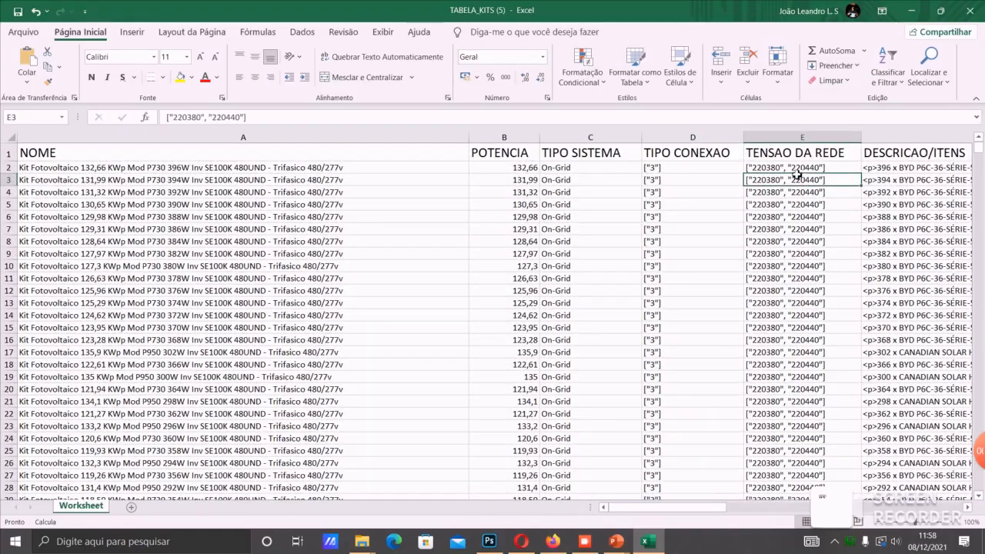
{"action": "left_click_drag", "start_coordinate": [673, 506], "coordinate": [700, 504]}
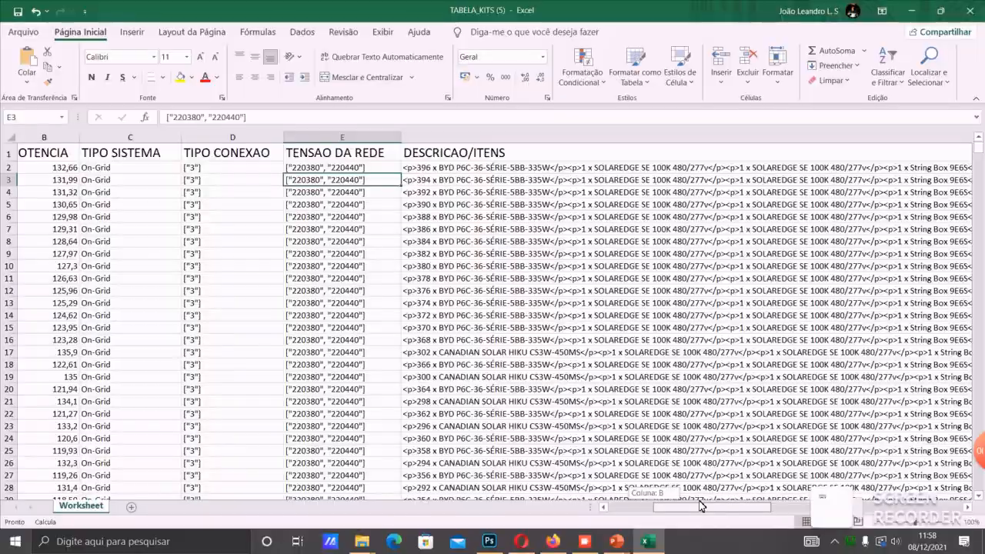
{"action": "left_click_drag", "start_coordinate": [700, 505], "coordinate": [499, 462]}
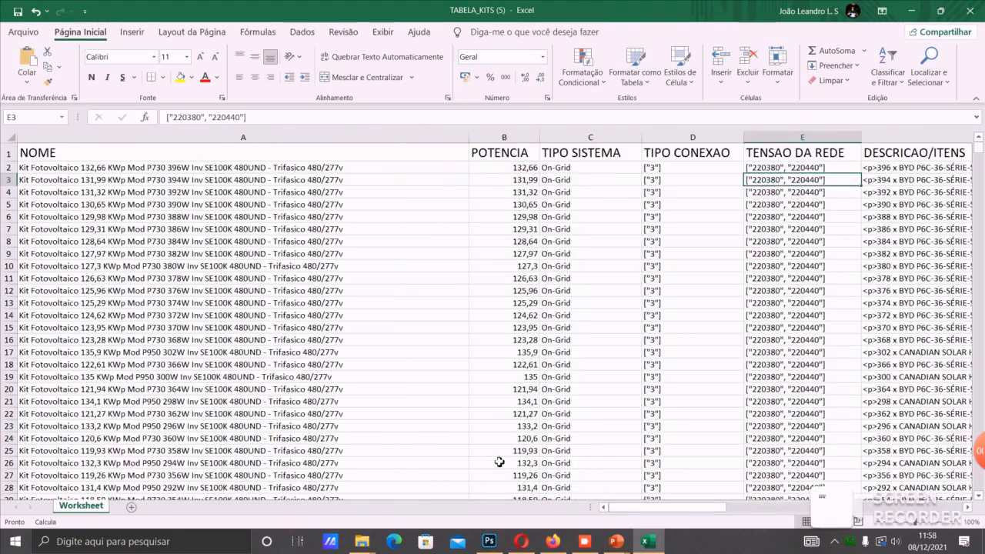
{"action": "left_click", "coordinate": [968, 11]}
{"action": "left_click", "coordinate": [492, 285]}
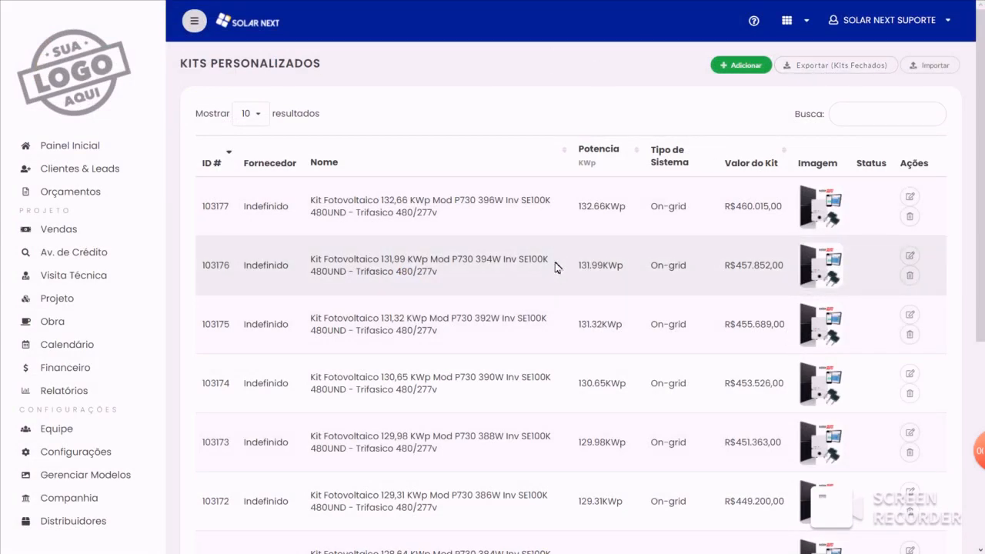
- Reopen the kit import form to view its supplier options, and close it without importing
{"action": "mouse_move", "coordinate": [983, 464]}
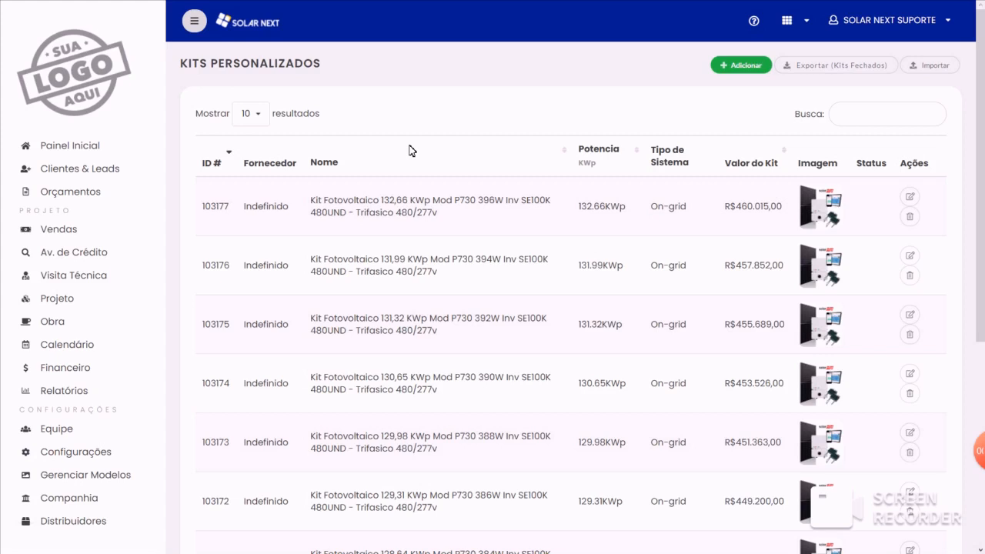
{"action": "left_click", "coordinate": [932, 66]}
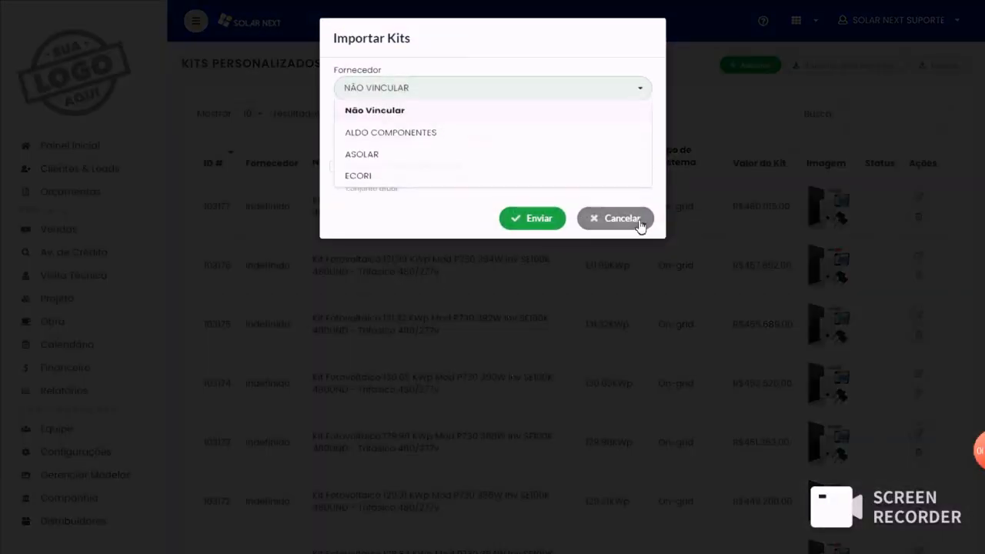
{"action": "left_click", "coordinate": [637, 216]}
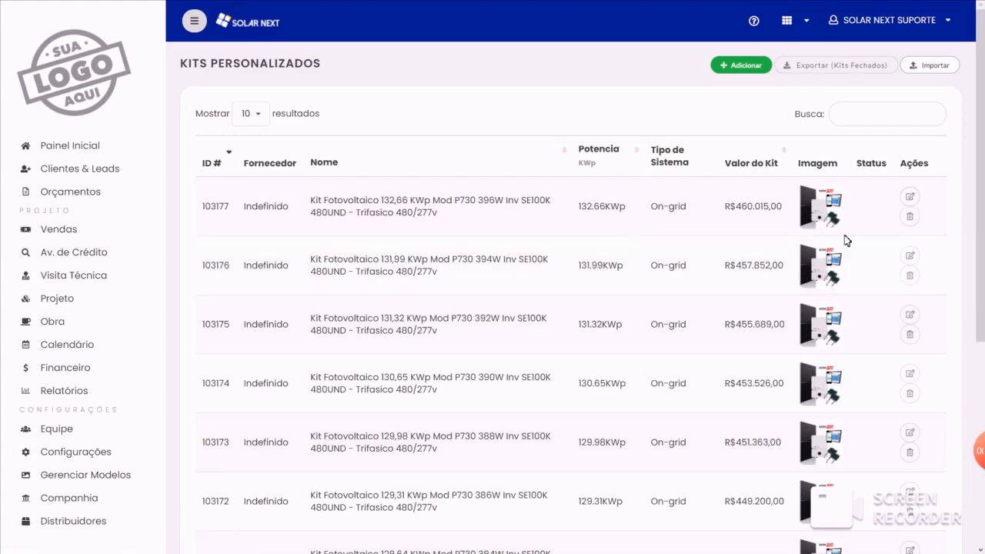
- Open the 132,66 KWp kit for editing, review its fields from voltage to project value, and return to the kit list
{"action": "left_click", "coordinate": [909, 197]}
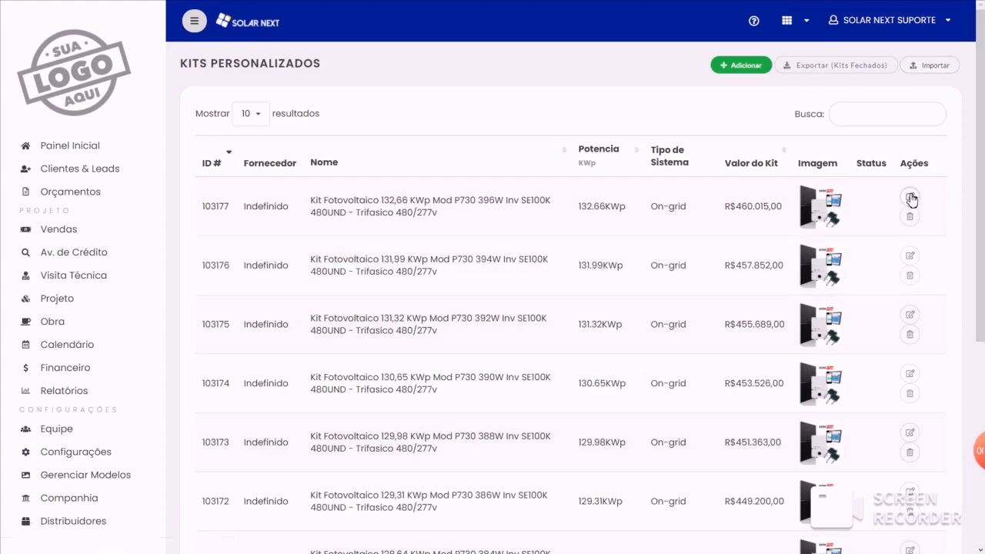
{"action": "scroll", "coordinate": [423, 341], "scroll_direction": "down", "scroll_amount": 3}
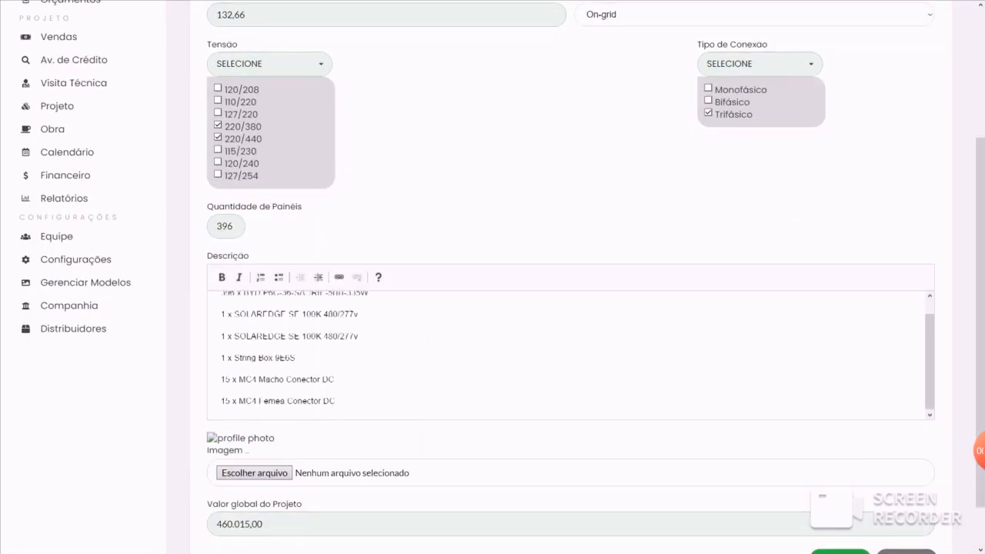
{"action": "scroll", "coordinate": [570, 354], "scroll_direction": "up", "scroll_amount": 1}
{"action": "scroll", "coordinate": [417, 279], "scroll_direction": "up", "scroll_amount": 3}
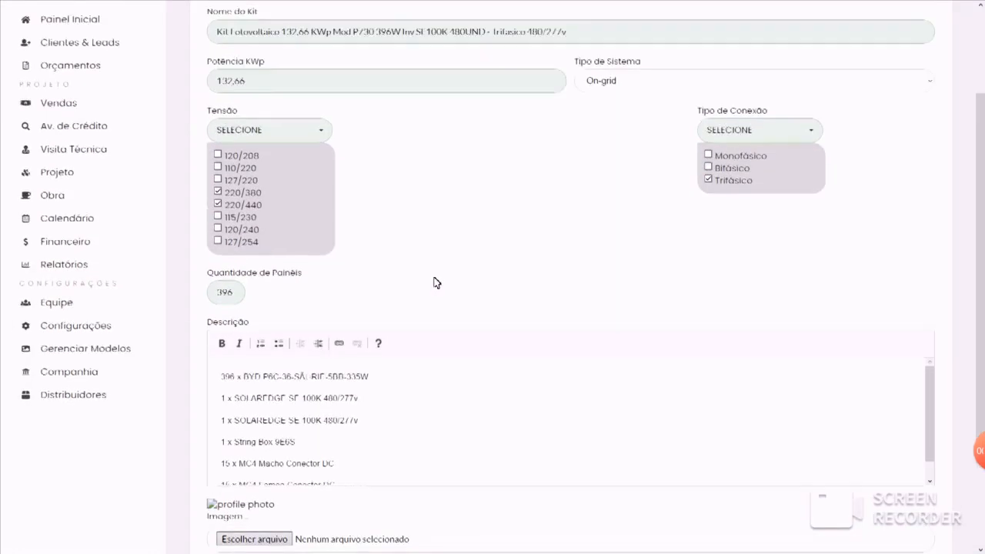
{"action": "scroll", "coordinate": [570, 308], "scroll_direction": "down", "scroll_amount": 3}
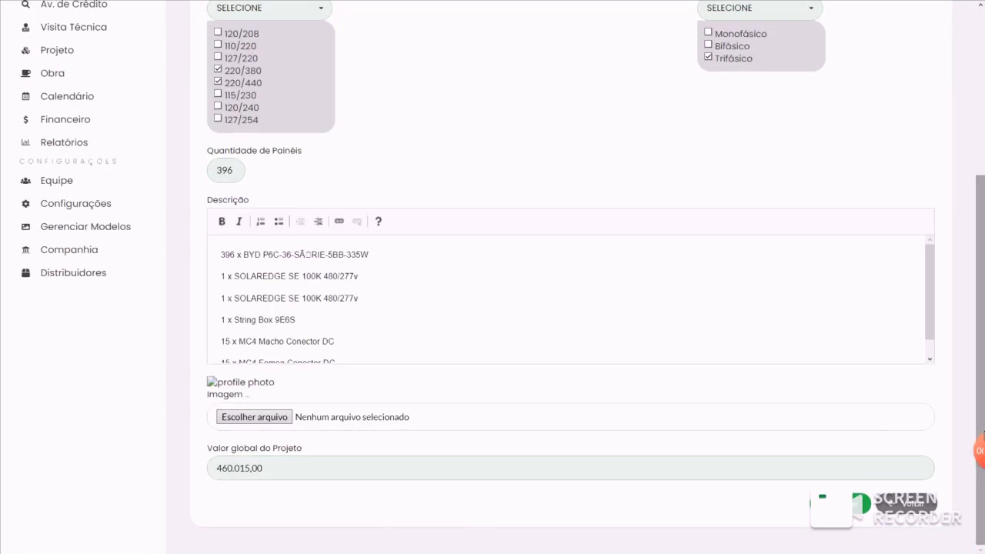
{"action": "left_click", "coordinate": [906, 512]}
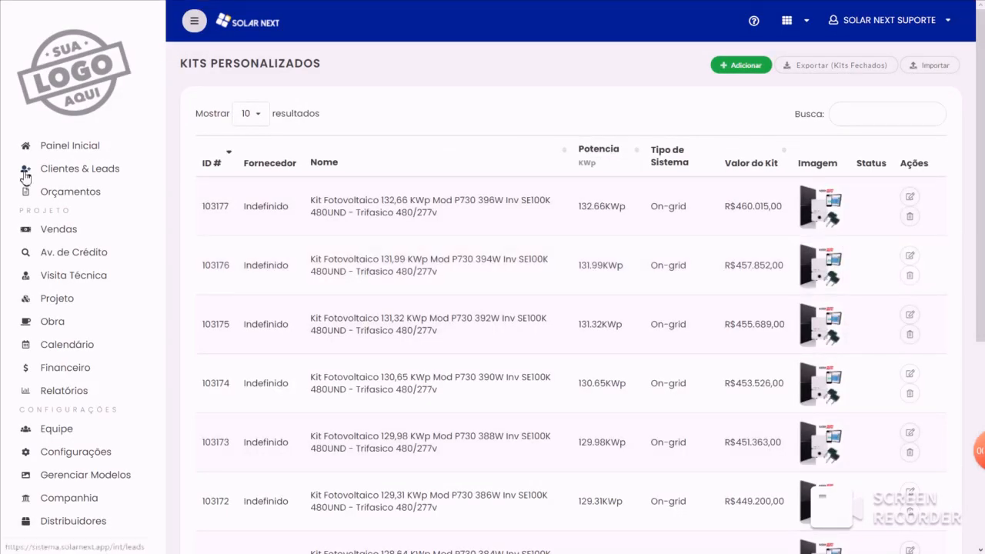
- Start a new quote with Solar Next Suporte as collaborator and the test lead as client
{"action": "left_click", "coordinate": [102, 194]}
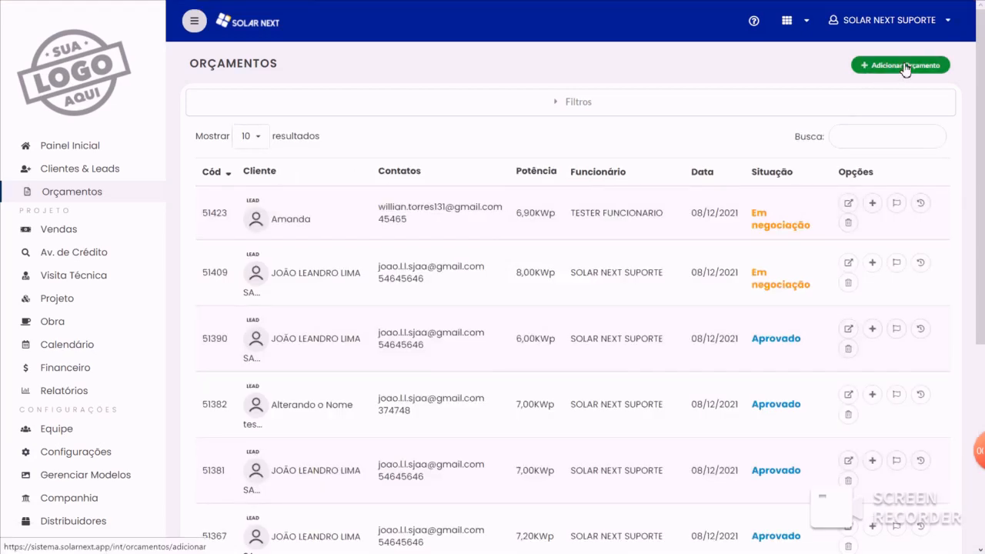
{"action": "left_click", "coordinate": [905, 70]}
{"action": "left_click", "coordinate": [308, 185]}
{"action": "left_click", "coordinate": [308, 213]}
{"action": "left_click", "coordinate": [323, 266]}
{"action": "left_click", "coordinate": [323, 289]}
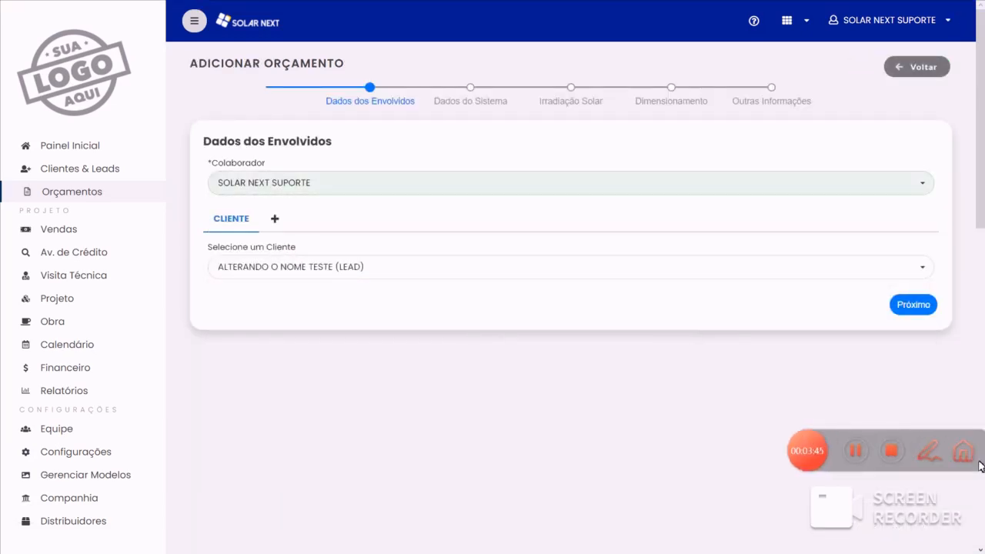
- Under Dados do Sistema, set the client's consumption to 800.00 KWh and the energy tariff to 0,95
{"action": "left_click", "coordinate": [475, 101]}
{"action": "left_click", "coordinate": [461, 261]}
{"action": "type", "text": "800,00"}
{"action": "key", "text": "Tab"}
{"action": "type", "text": "95"}
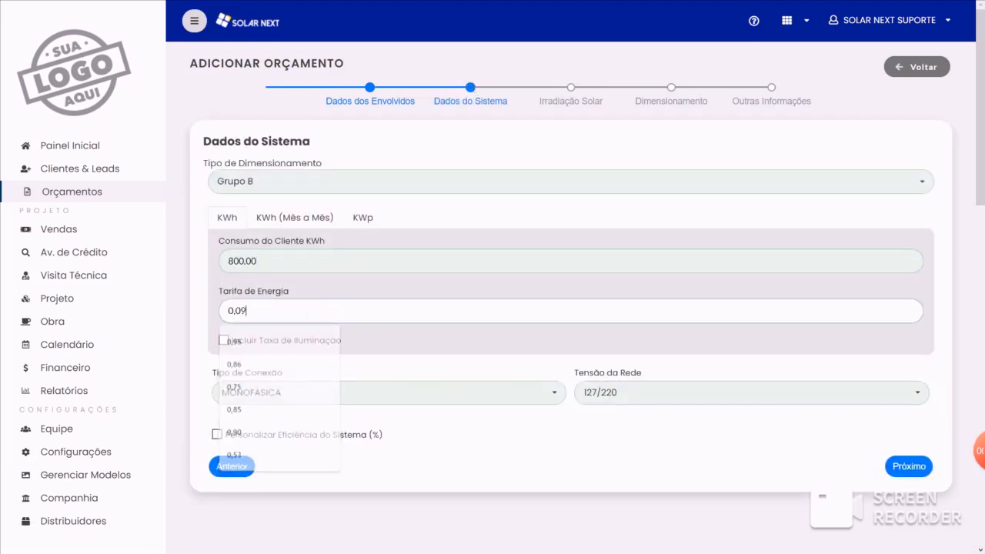
- Under Irradiação Solar, set the state to Alagoas and the city to Cacimbinhas
{"action": "left_click", "coordinate": [612, 104]}
{"action": "left_click", "coordinate": [557, 198]}
{"action": "left_click", "coordinate": [324, 263]}
{"action": "left_click", "coordinate": [746, 197]}
{"action": "left_click", "coordinate": [616, 363]}
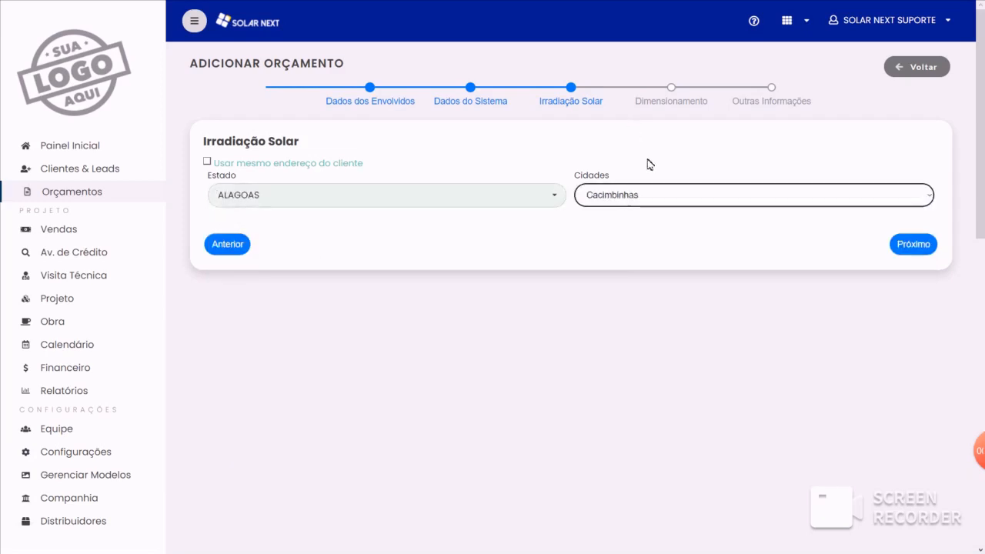
- Under Dimensionamento, choose Estoque Próprio as supplier, size Por Kit Gerador, and select kits by Menor Preço
{"action": "left_click", "coordinate": [692, 106]}
{"action": "left_click", "coordinate": [307, 183]}
{"action": "left_click", "coordinate": [252, 206]}
{"action": "left_click", "coordinate": [581, 226]}
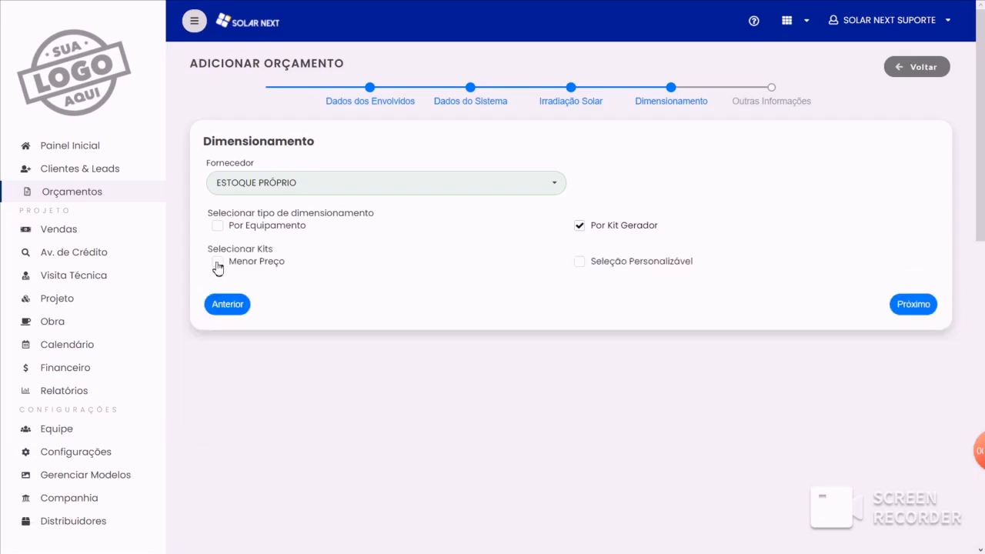
{"action": "left_click", "coordinate": [218, 262]}
- Examine which inverter and module brands the cheapest-kit filters offer under Dimensionamento
{"action": "scroll", "coordinate": [739, 196], "scroll_direction": "down", "scroll_amount": 1}
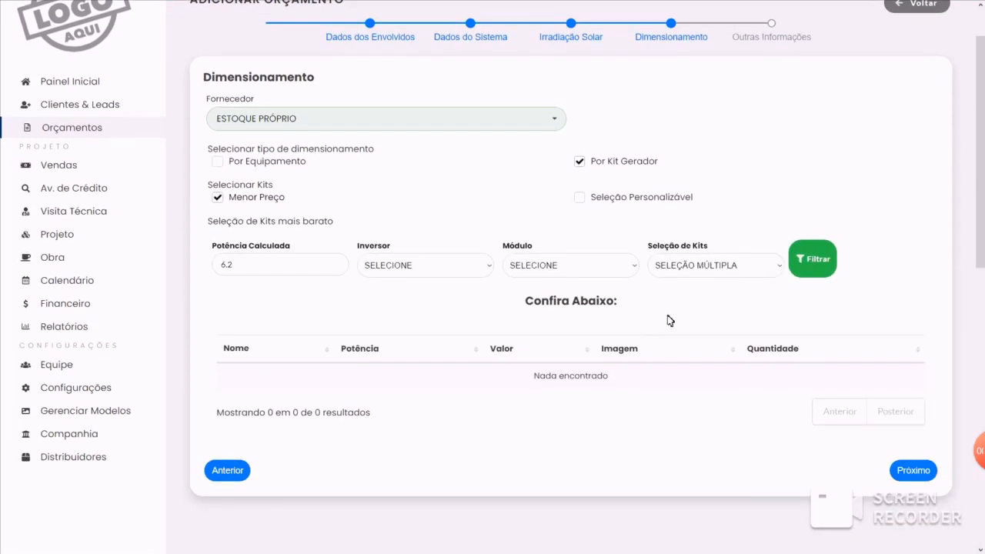
{"action": "left_click", "coordinate": [431, 266]}
{"action": "left_click", "coordinate": [535, 269]}
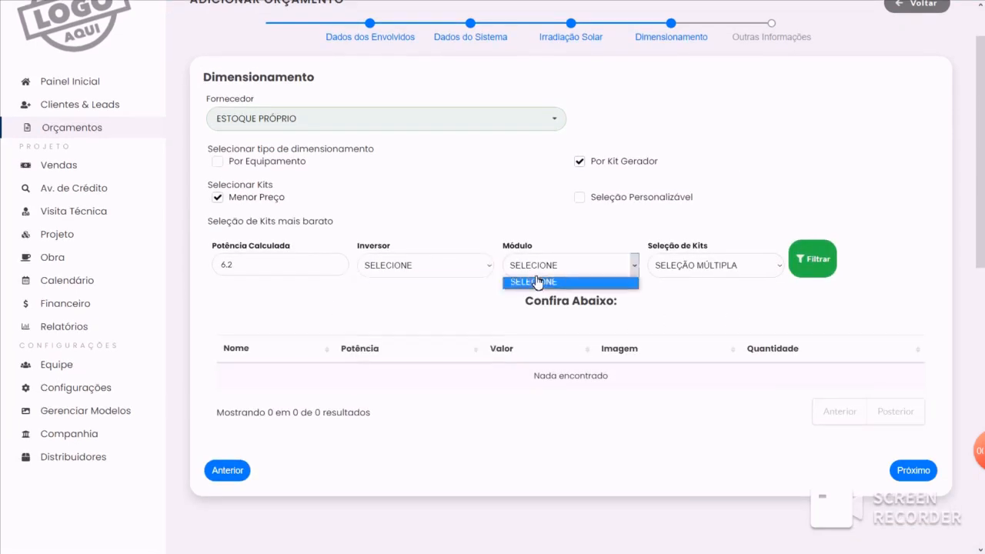
{"action": "left_click", "coordinate": [440, 269]}
{"action": "left_click", "coordinate": [436, 237]}
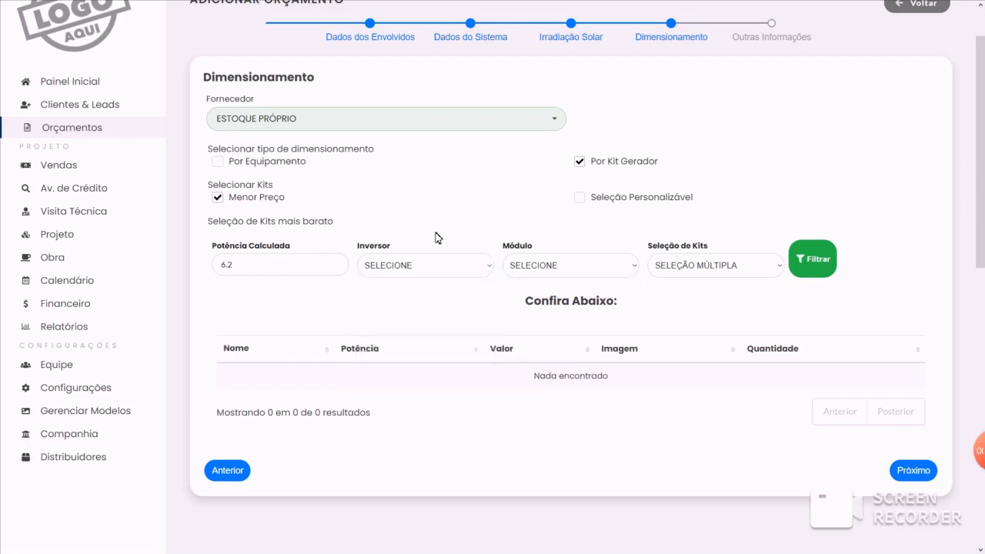
{"action": "left_click", "coordinate": [438, 269]}
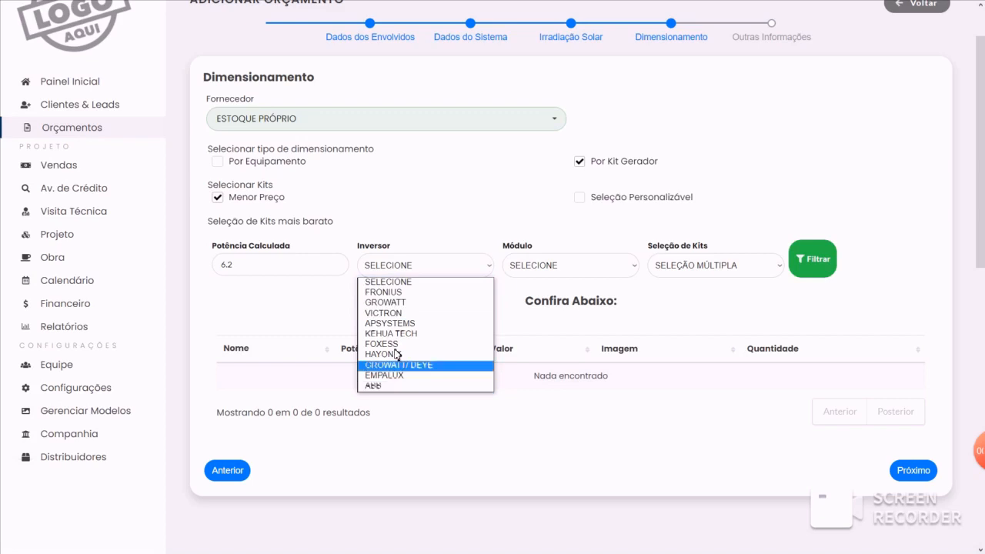
{"action": "left_click", "coordinate": [602, 268]}
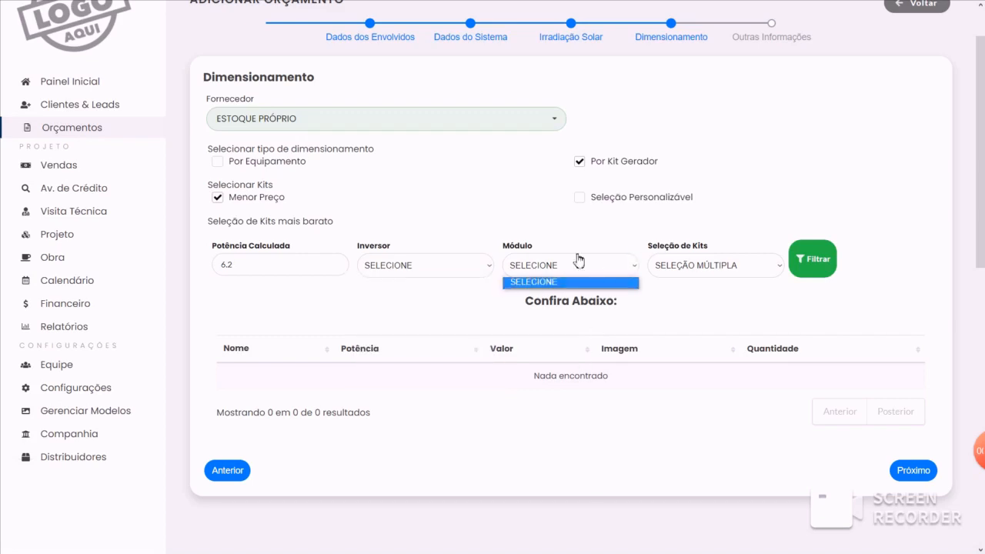
{"action": "left_click", "coordinate": [570, 231]}
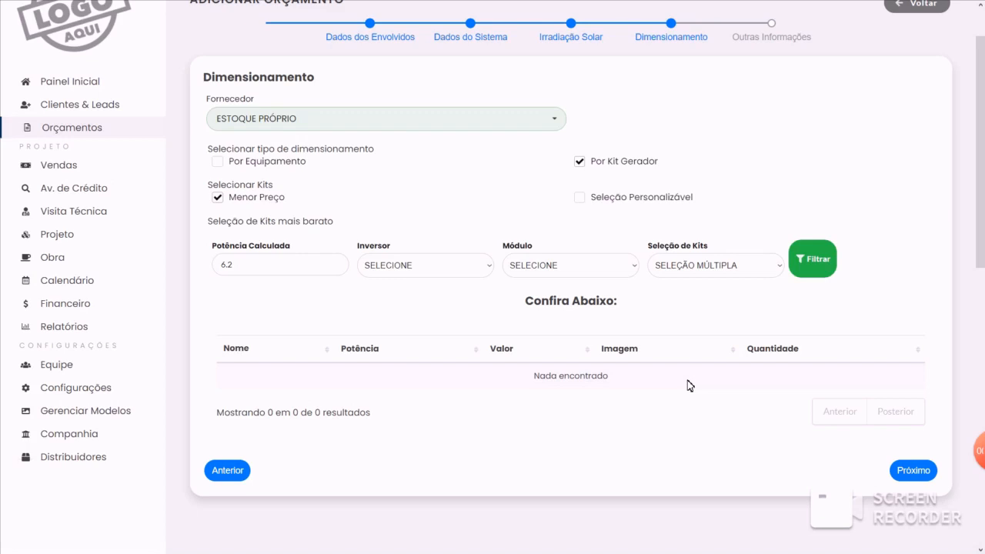
{"action": "left_click", "coordinate": [440, 266]}
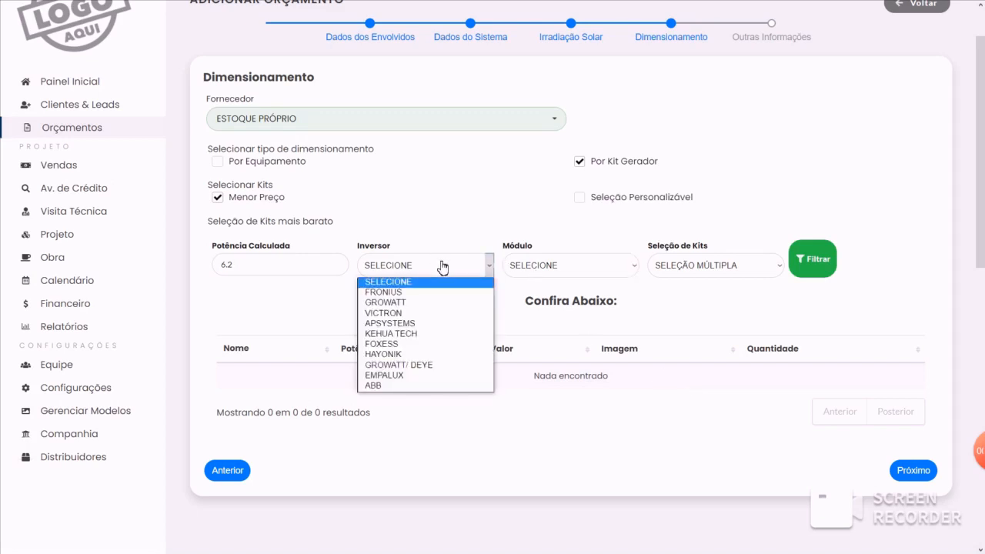
{"action": "left_click", "coordinate": [584, 265]}
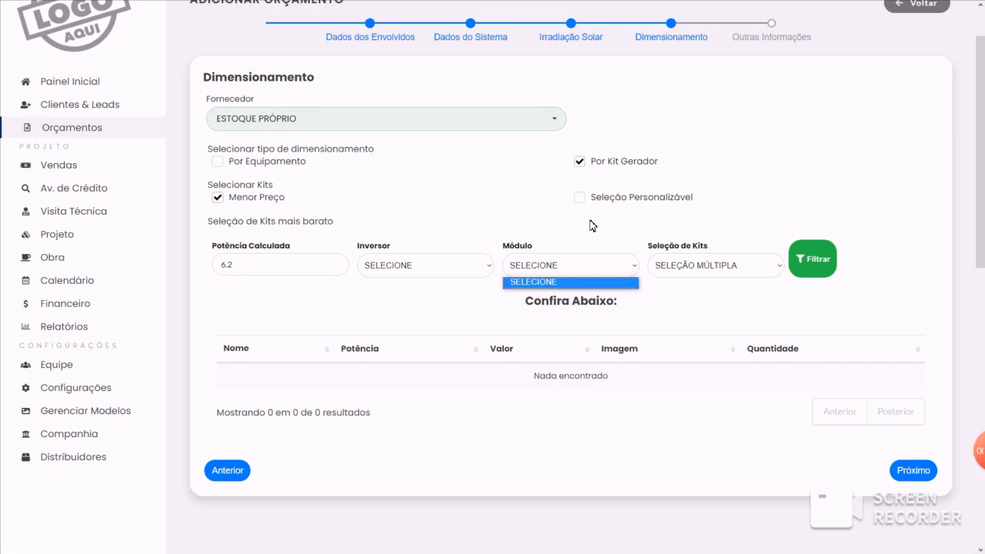
- Open the custom kits list, look through the form for a new custom kit, and cancel it
{"action": "left_click", "coordinate": [98, 393]}
{"action": "scroll", "coordinate": [92, 416], "scroll_direction": "down", "scroll_amount": 2}
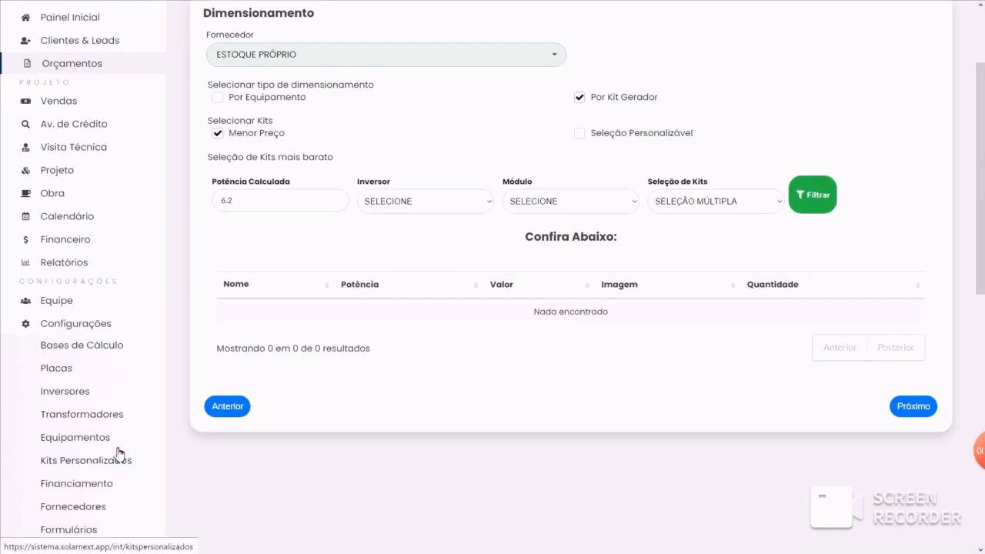
{"action": "left_click", "coordinate": [94, 463]}
{"action": "left_click", "coordinate": [742, 66]}
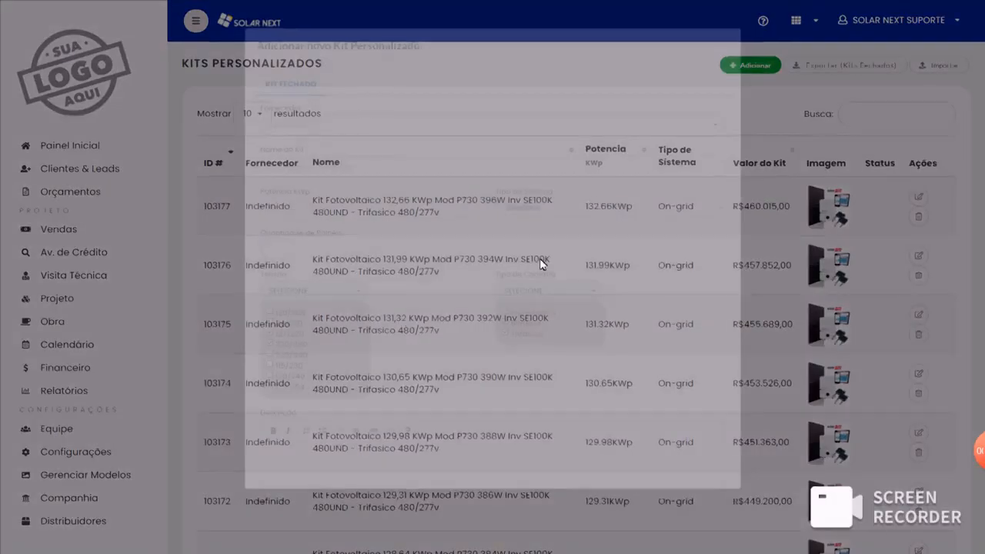
{"action": "scroll", "coordinate": [415, 333], "scroll_direction": "down", "scroll_amount": 3}
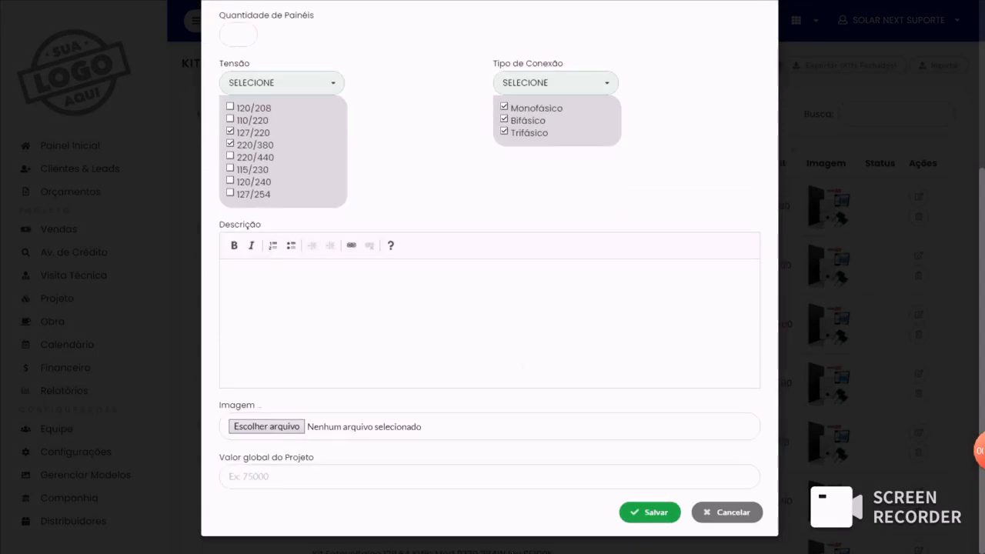
{"action": "left_click", "coordinate": [522, 365]}
{"action": "left_click", "coordinate": [741, 511]}
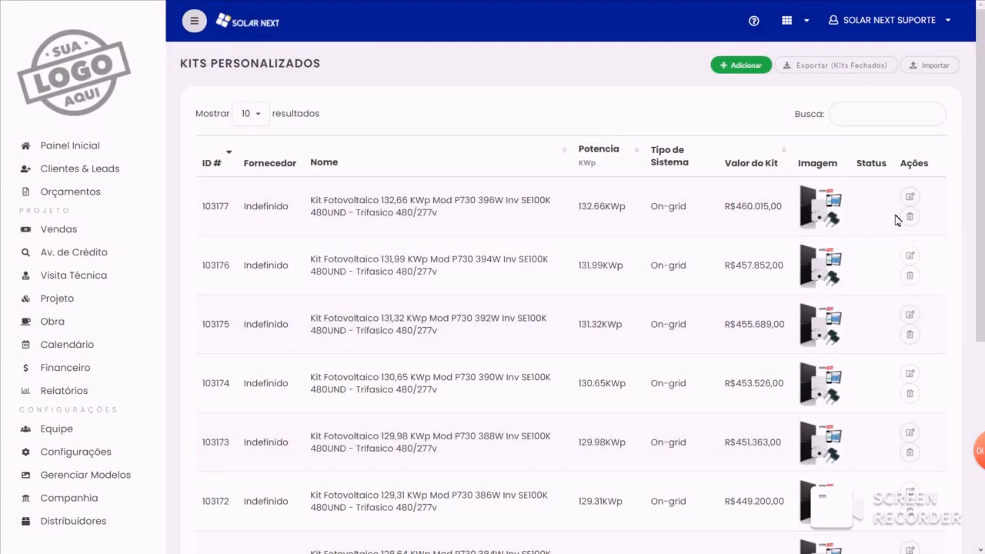
- Open the solar panel settings and go to the management of panel brands
{"action": "left_click", "coordinate": [96, 454]}
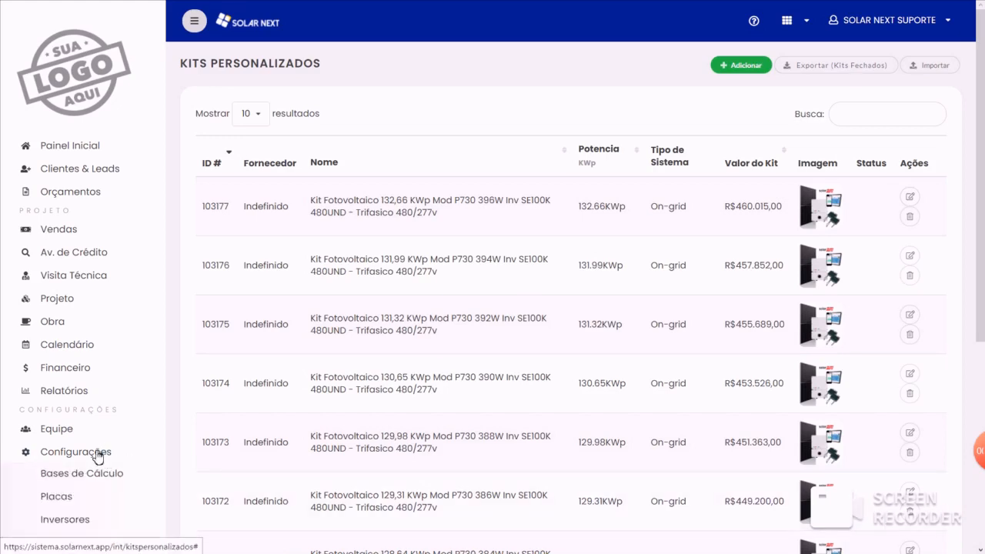
{"action": "left_click", "coordinate": [72, 498]}
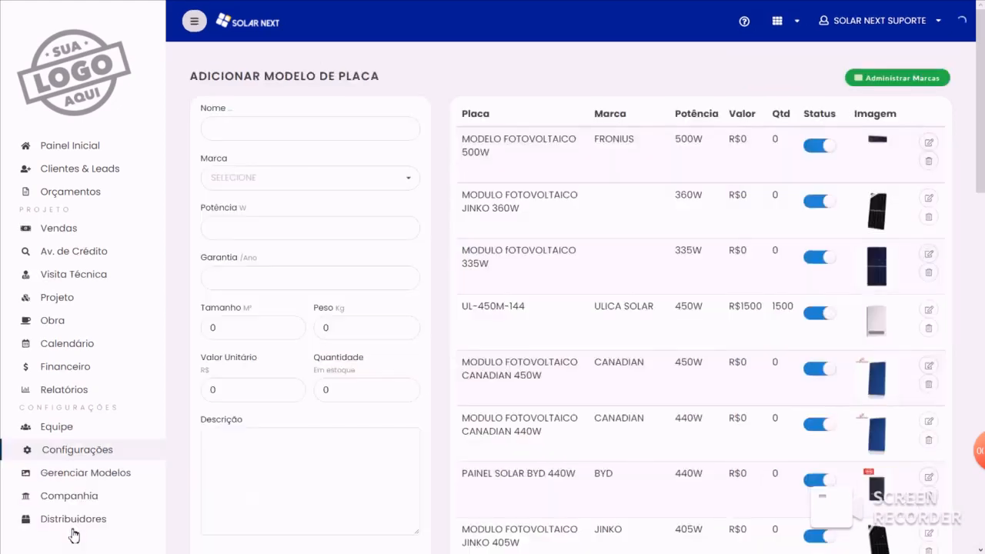
{"action": "left_click", "coordinate": [909, 82]}
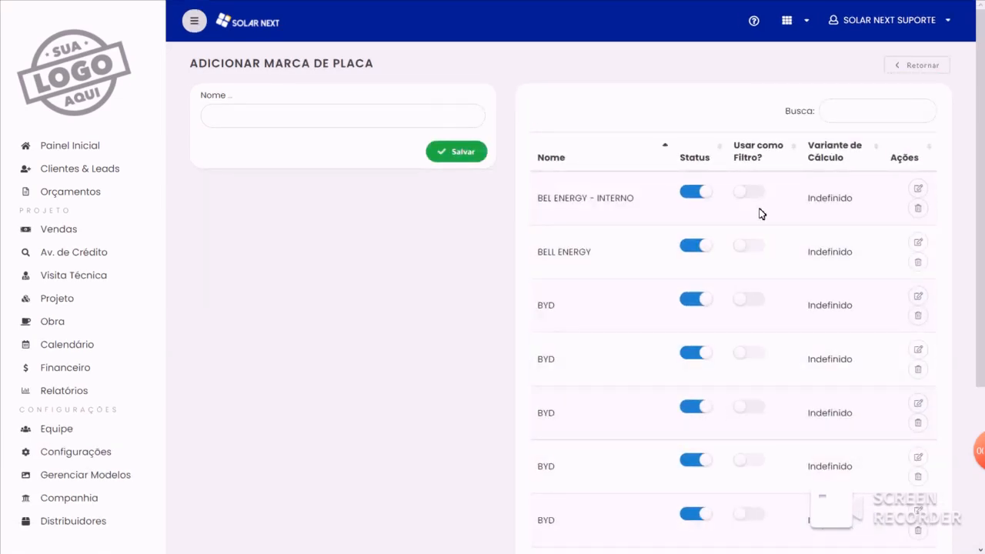
- Switch the first BYD panel brand's use as a filter on and back off
{"action": "left_click", "coordinate": [750, 299]}
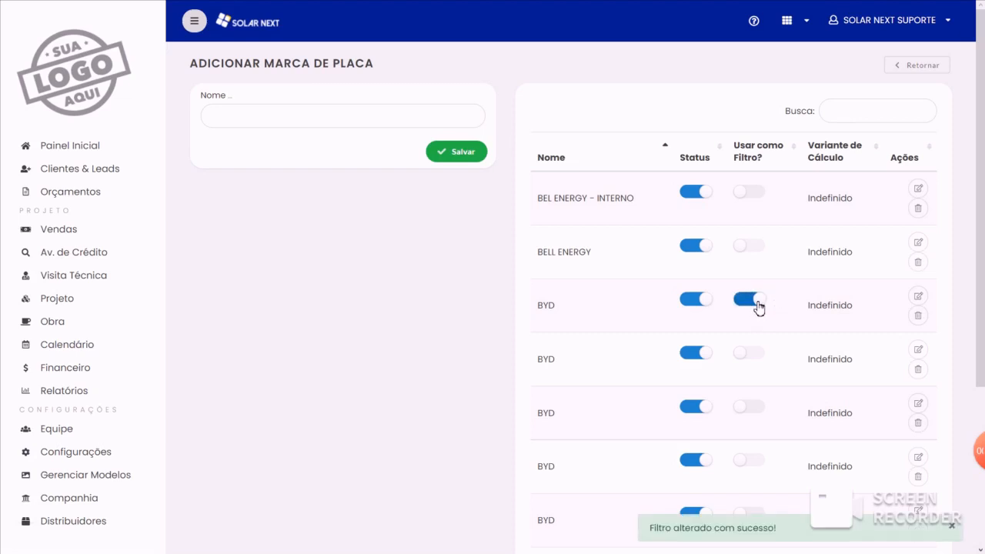
{"action": "scroll", "coordinate": [736, 326], "scroll_direction": "down", "scroll_amount": 3}
{"action": "scroll", "coordinate": [743, 282], "scroll_direction": "up", "scroll_amount": 2}
{"action": "left_click", "coordinate": [751, 262]}
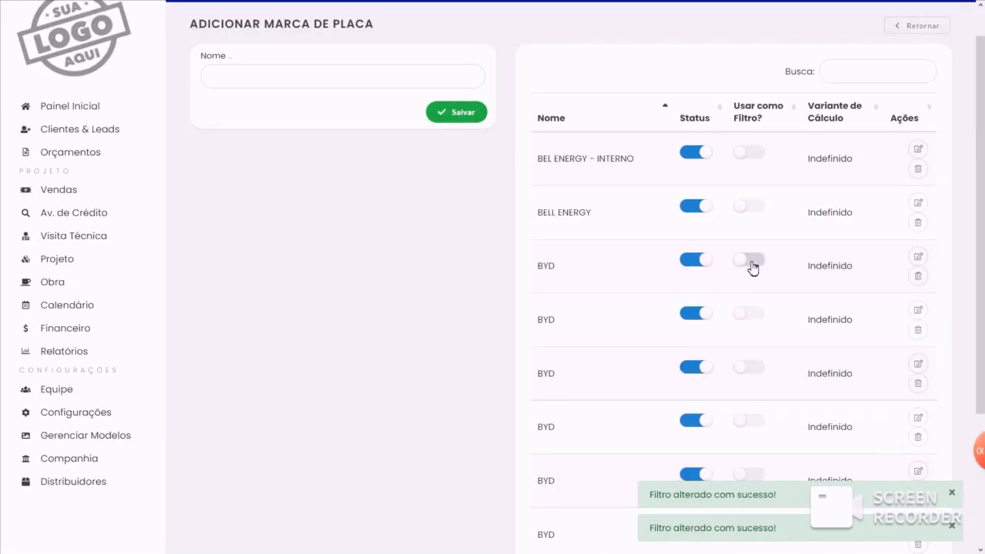
{"action": "left_click", "coordinate": [355, 78]}
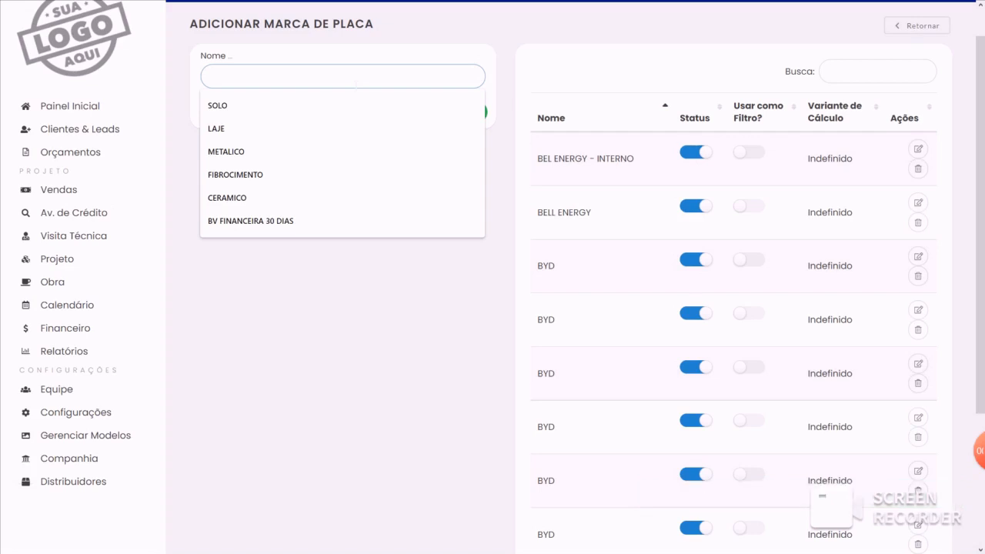
{"action": "type", "text": "JI"}
{"action": "key", "text": "BackSpace"}
{"action": "key", "text": "BackSpace"}
{"action": "key", "text": "BackSpace"}
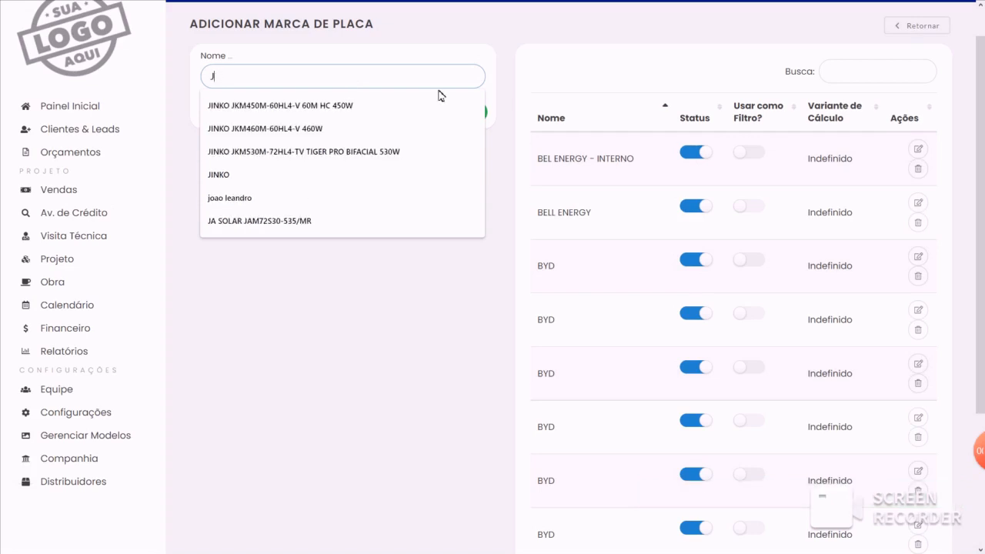
- Find the JINKO brand further on in the panel brand list and enable it for use as a filter
{"action": "scroll", "coordinate": [440, 96], "scroll_direction": "down", "scroll_amount": 4}
{"action": "left_click", "coordinate": [817, 498]}
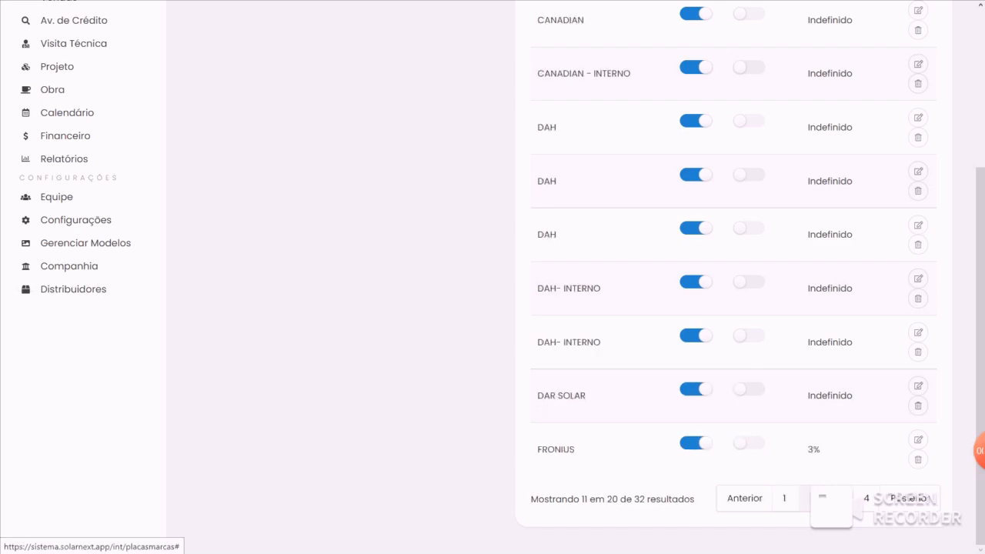
{"action": "left_click", "coordinate": [838, 499]}
{"action": "scroll", "coordinate": [816, 459], "scroll_direction": "up", "scroll_amount": 2}
{"action": "left_click", "coordinate": [749, 87]}
- Edit the JINKO panel brand, set its linked supplier to Estoque próprio, and save the update
{"action": "left_click", "coordinate": [918, 84]}
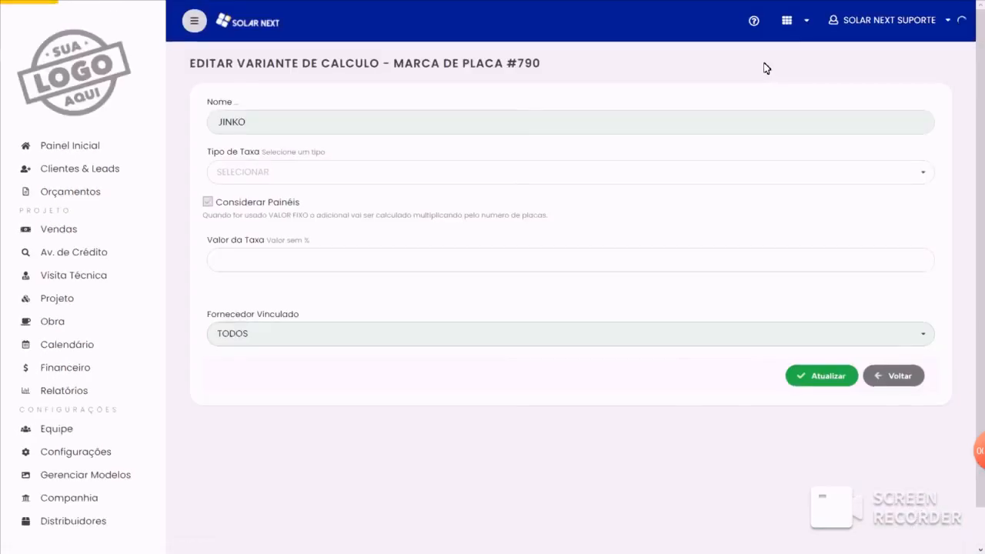
{"action": "left_click", "coordinate": [254, 332]}
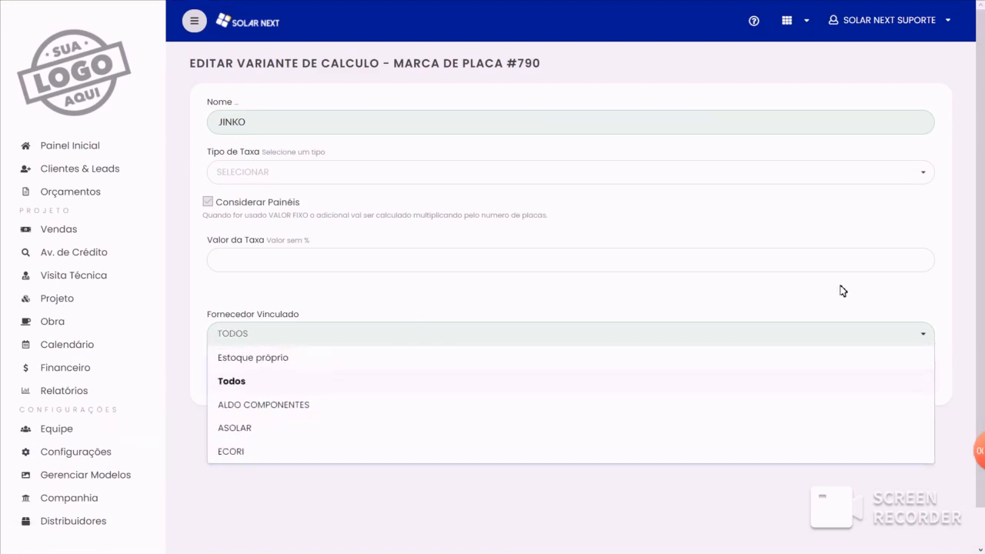
{"action": "left_click", "coordinate": [312, 356]}
{"action": "left_click", "coordinate": [831, 377]}
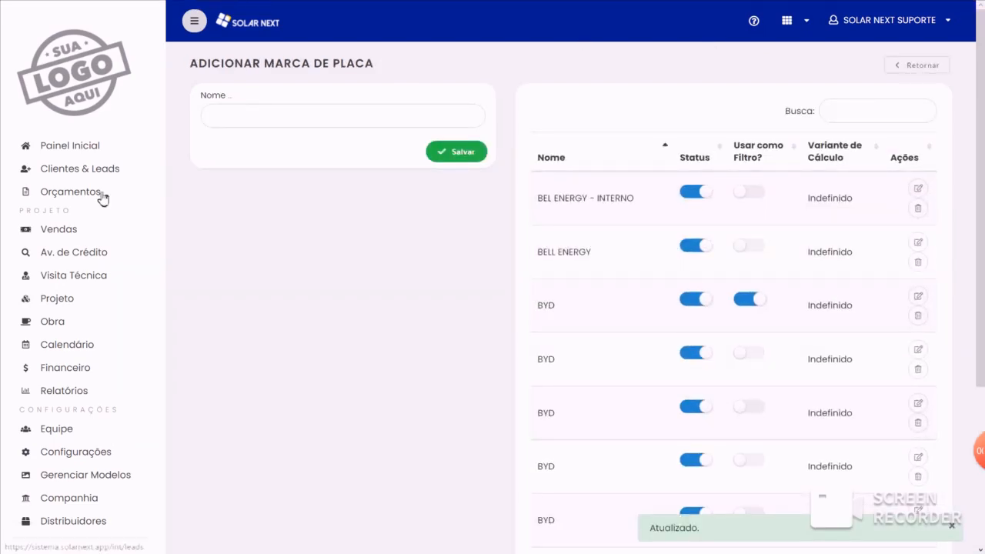
- Start a new quote and, under Dimensionamento, choose Estoque Próprio, Por Kit Gerador and Menor Preço
{"action": "left_click", "coordinate": [101, 194]}
{"action": "left_click", "coordinate": [929, 69]}
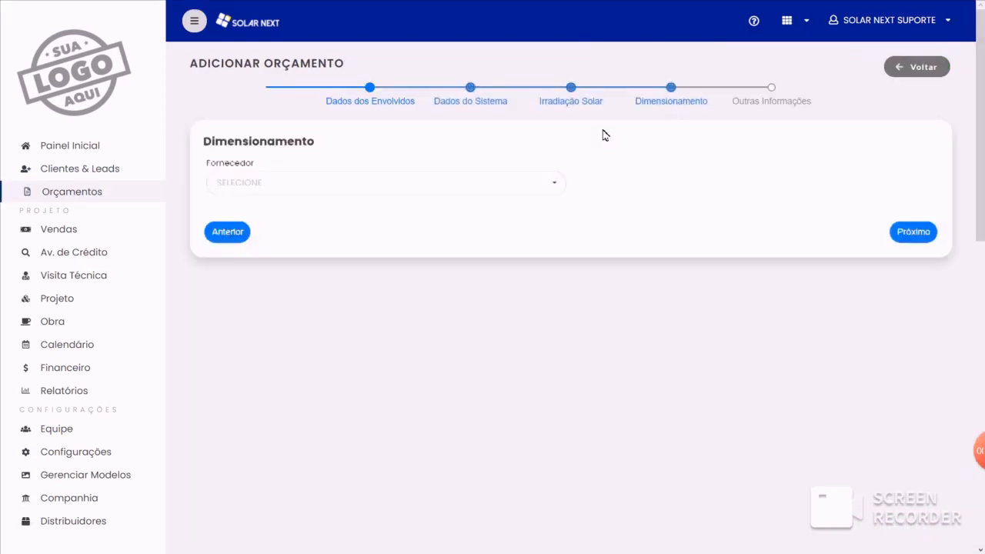
{"action": "left_click", "coordinate": [461, 182]}
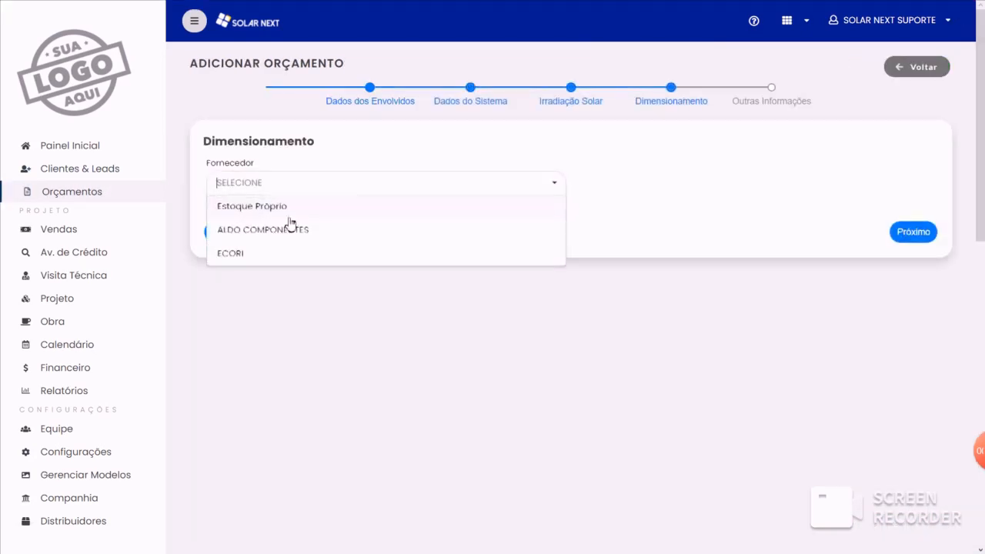
{"action": "left_click", "coordinate": [257, 208]}
{"action": "left_click", "coordinate": [589, 228]}
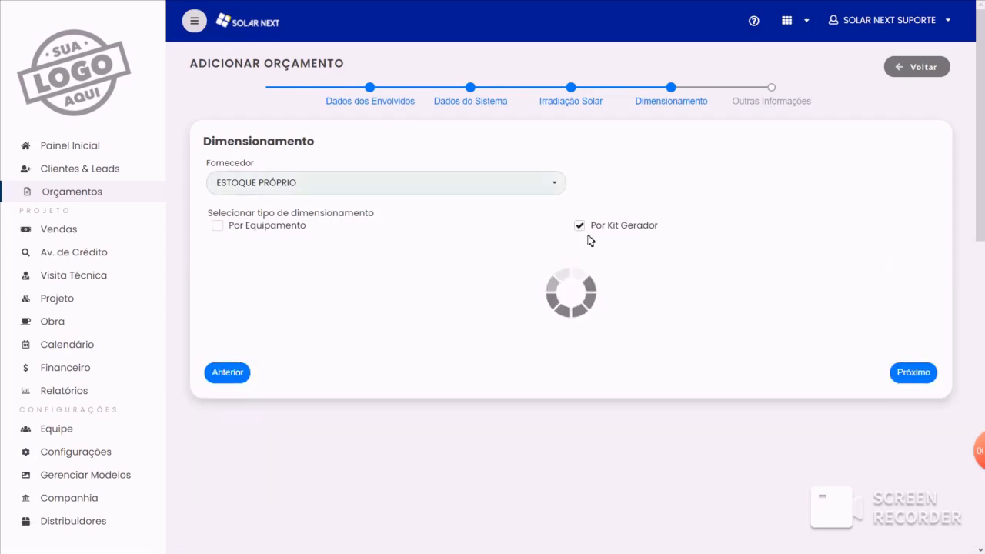
{"action": "left_click", "coordinate": [224, 261]}
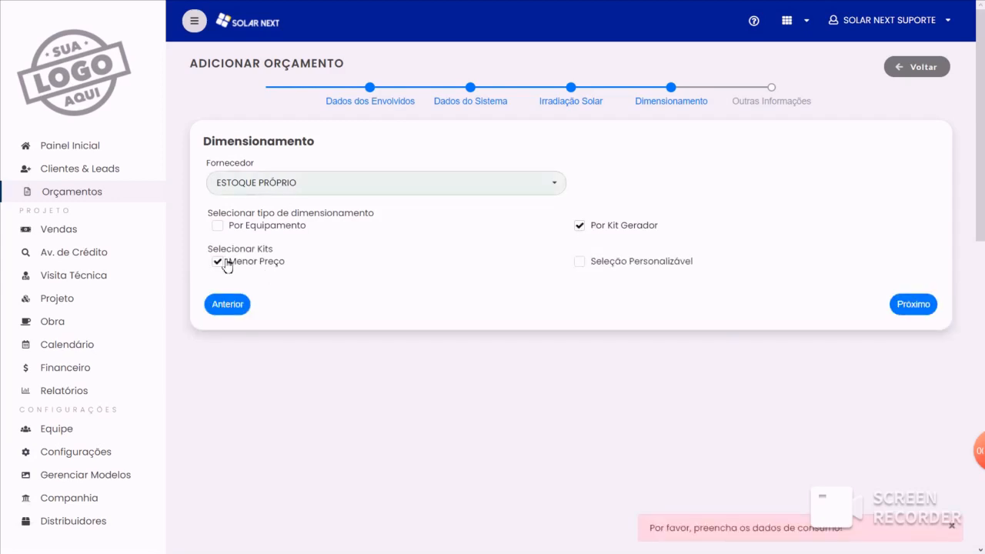
- Under Dados do Sistema, set the client's consumption to 800.00 KWh and the energy tariff to 0,95
{"action": "left_click", "coordinate": [482, 103]}
{"action": "left_click", "coordinate": [431, 260]}
{"action": "type", "text": "80000"}
{"action": "key", "text": "Tab"}
{"action": "type", "text": "095"}
- Under Dados dos Envolvidos, choose the quote's collaborator and client
{"action": "left_click", "coordinate": [355, 103]}
{"action": "left_click", "coordinate": [365, 183]}
{"action": "left_click", "coordinate": [357, 277]}
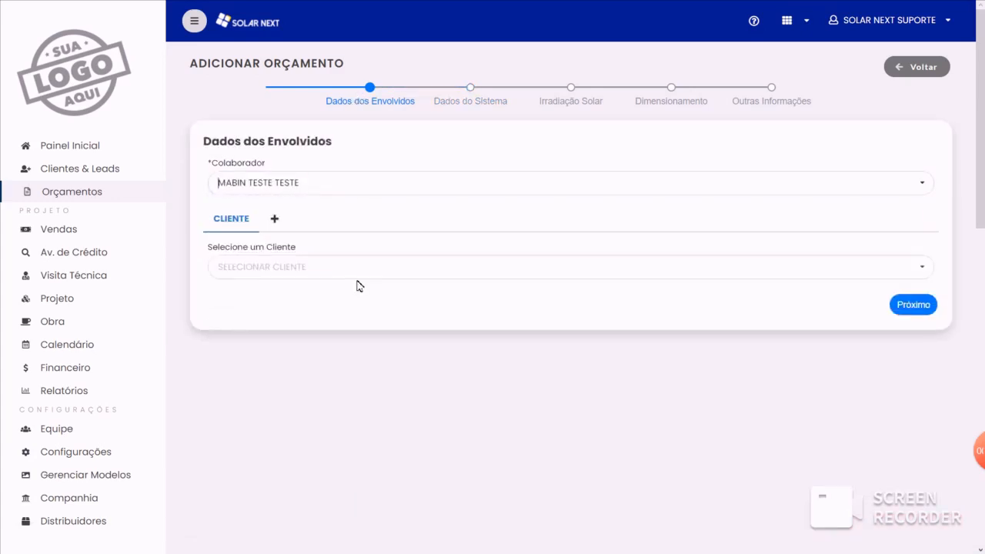
{"action": "left_click", "coordinate": [352, 269]}
{"action": "left_click", "coordinate": [352, 323]}
- Under Irradiação Solar, choose a state and city for the quote
{"action": "left_click", "coordinate": [589, 99]}
{"action": "left_click", "coordinate": [440, 193]}
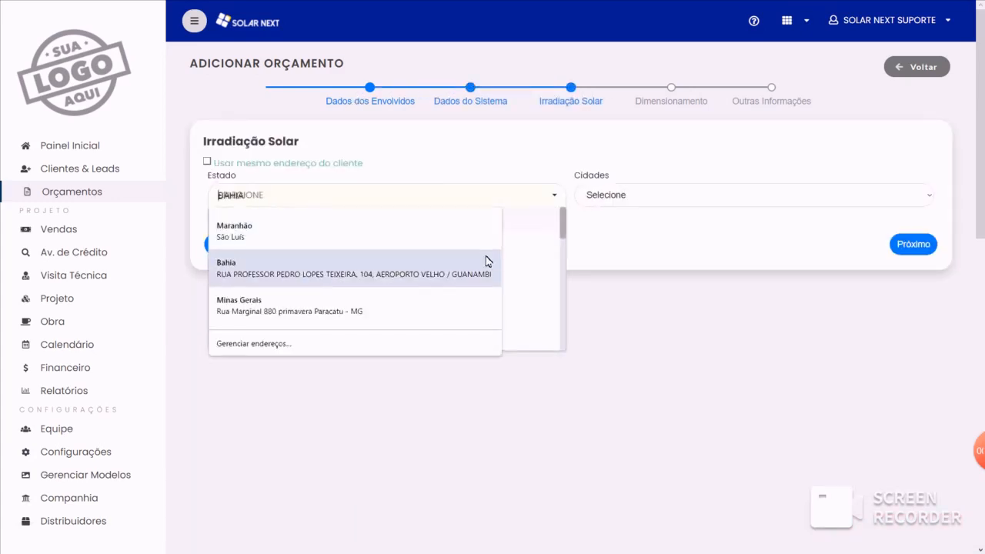
{"action": "left_click", "coordinate": [537, 266]}
{"action": "left_click", "coordinate": [683, 196]}
{"action": "left_click", "coordinate": [687, 293]}
- Under Dimensionamento, switch the kit selection to Seleção Personalizável and back to Menor Preço to load the cheapest kits
{"action": "left_click", "coordinate": [686, 97]}
{"action": "left_click", "coordinate": [769, 99]}
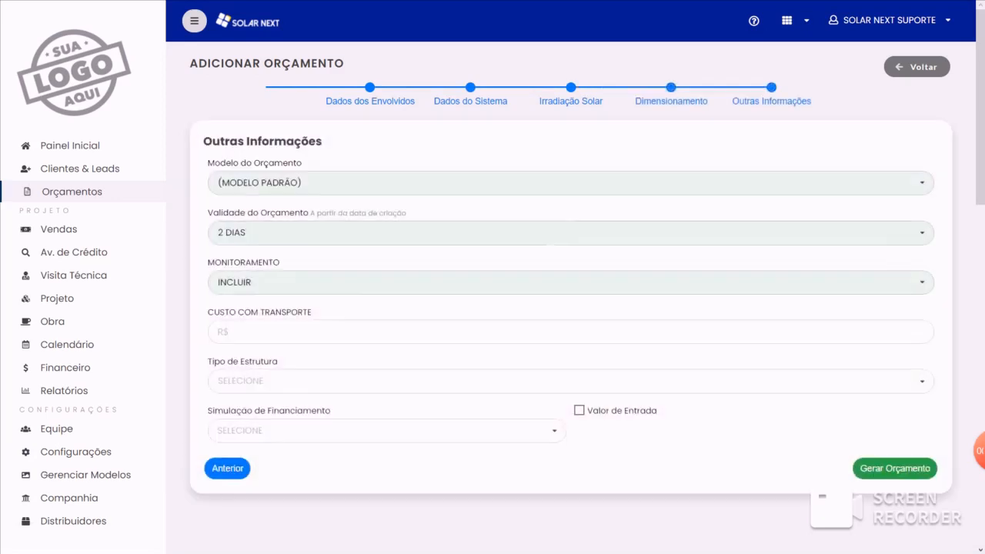
{"action": "left_click", "coordinate": [661, 96]}
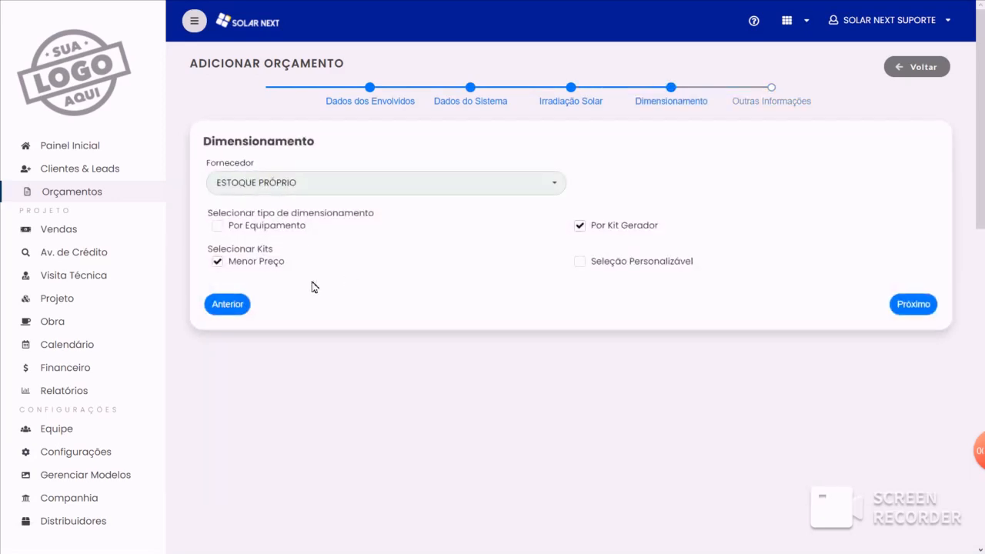
{"action": "left_click", "coordinate": [581, 264]}
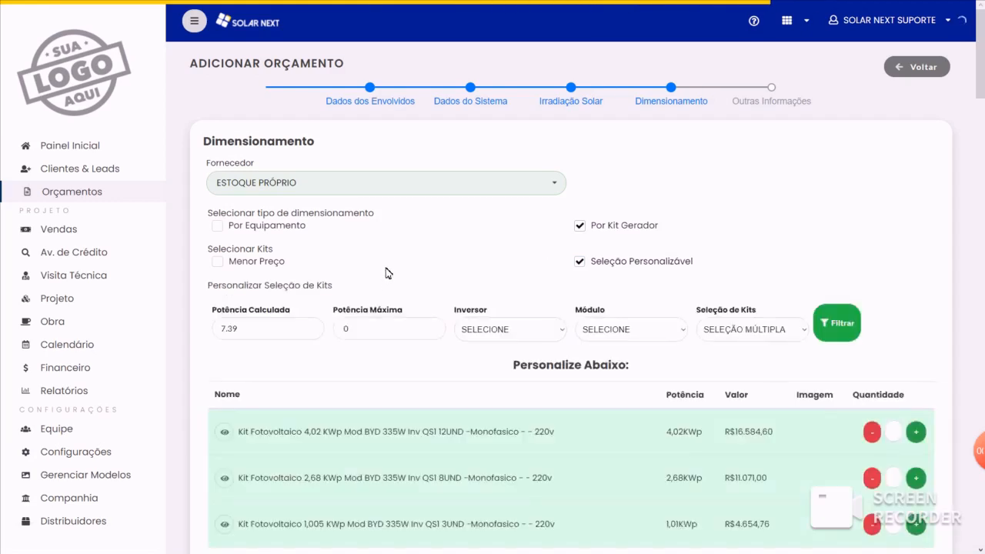
{"action": "scroll", "coordinate": [387, 272], "scroll_direction": "down", "scroll_amount": 1}
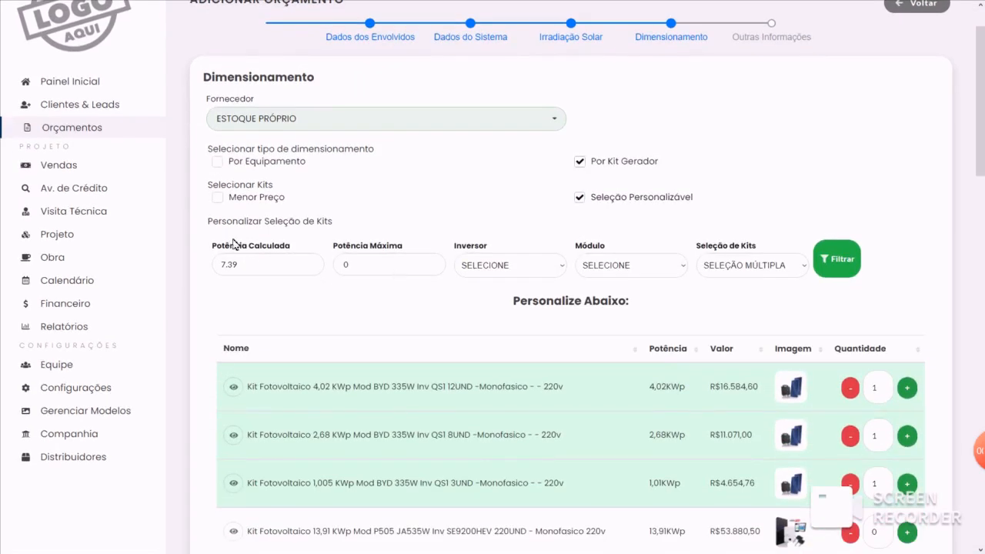
{"action": "left_click", "coordinate": [218, 198]}
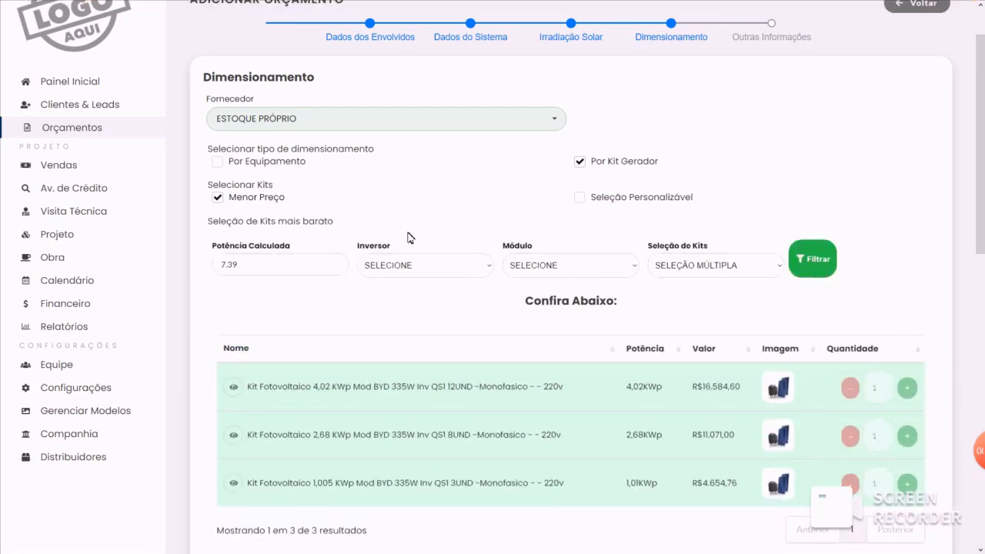
{"action": "scroll", "coordinate": [551, 397], "scroll_direction": "up", "scroll_amount": 1}
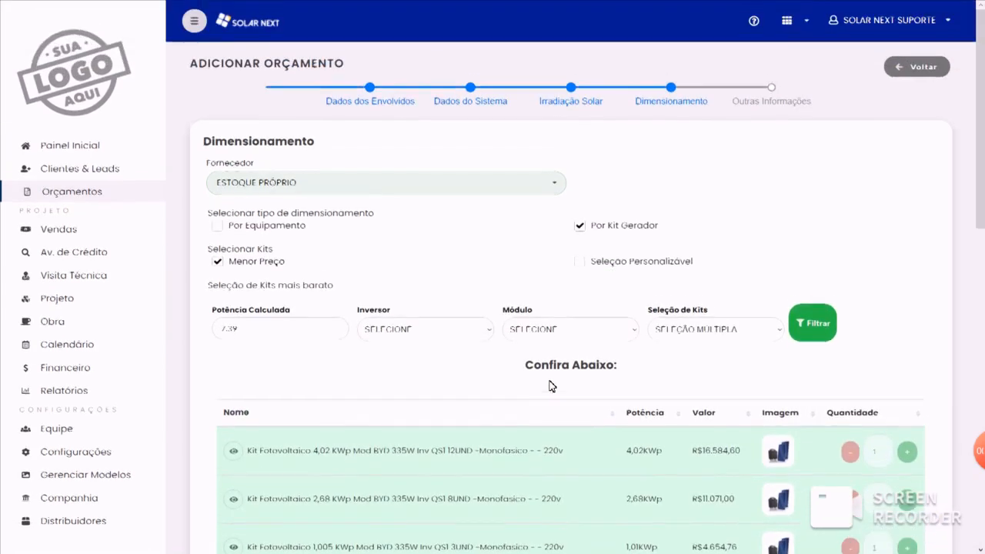
- Under Dimensionamento, examine the options offered by the Módulo, Seleção de Kits and Inversor filters for the cheapest kits
{"action": "left_click", "coordinate": [535, 330]}
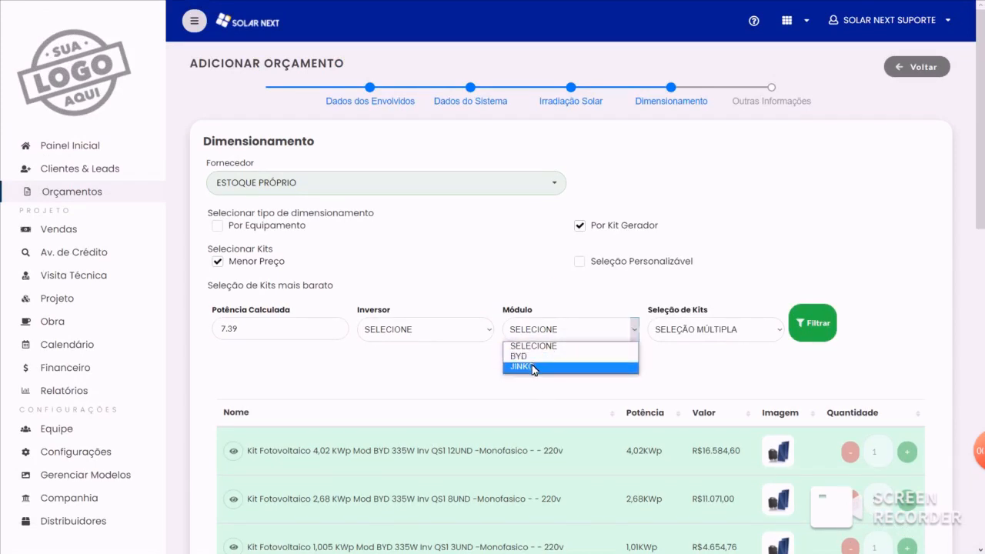
{"action": "key", "text": "Up"}
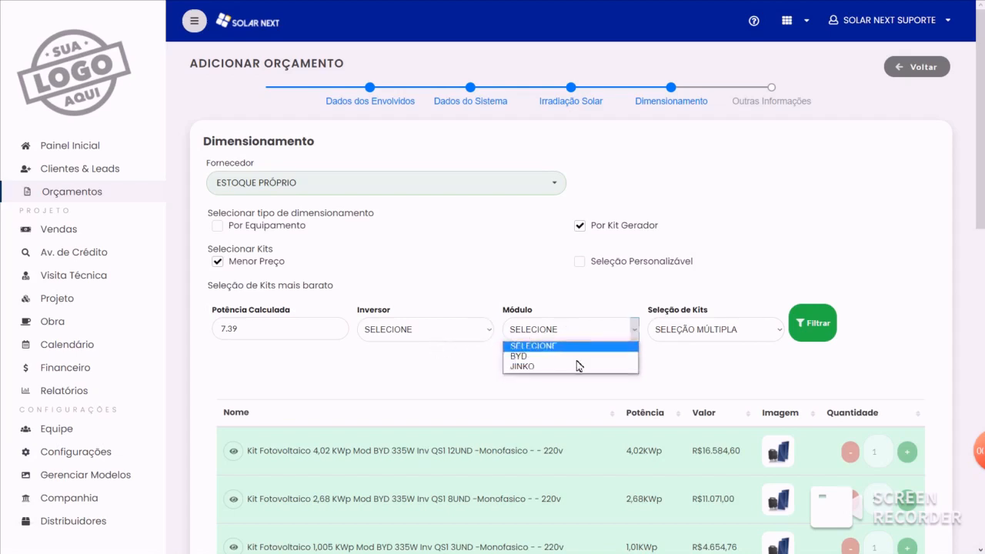
{"action": "key", "text": "Up"}
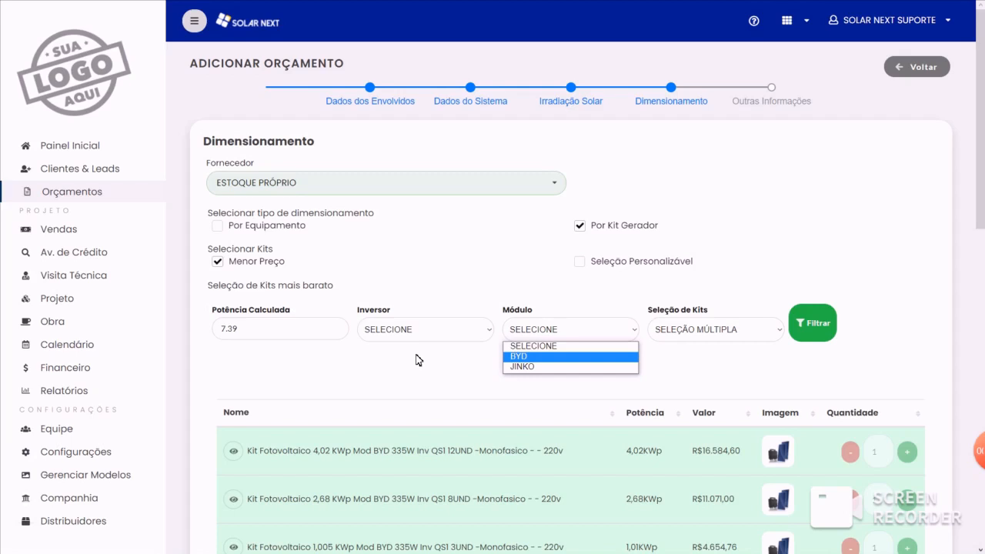
{"action": "left_click", "coordinate": [762, 330]}
{"action": "left_click", "coordinate": [530, 296]}
{"action": "left_click", "coordinate": [540, 329]}
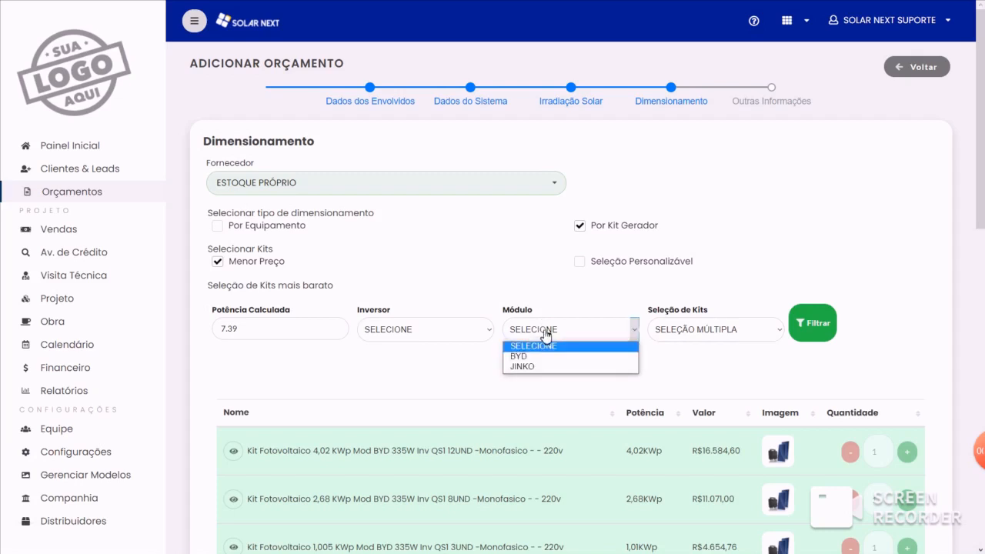
{"action": "left_click", "coordinate": [424, 337]}
{"action": "left_click", "coordinate": [514, 313]}
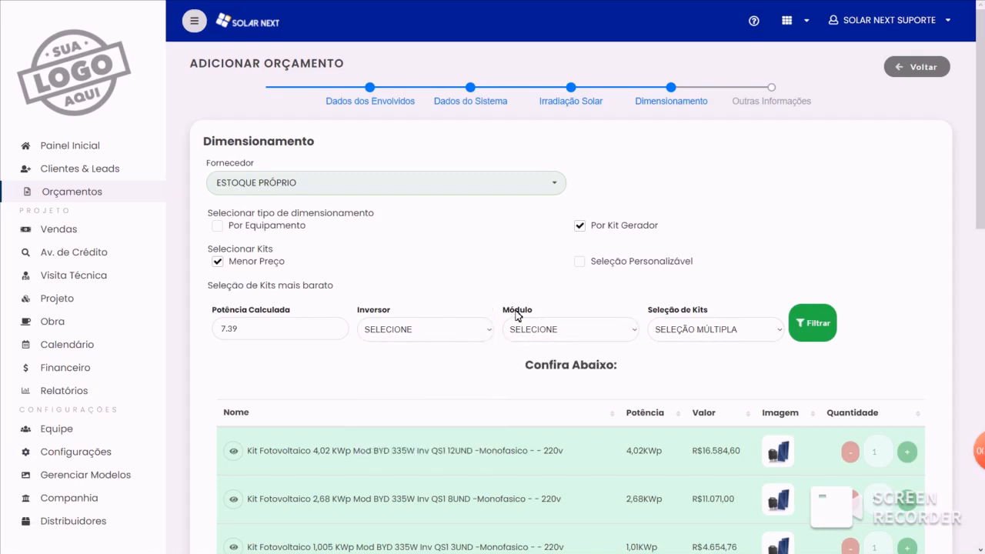
- Leave the new quote, go to the Painel Inicial and switch to the PowerPoint slide show about Dimensionamento
{"action": "left_click", "coordinate": [929, 68]}
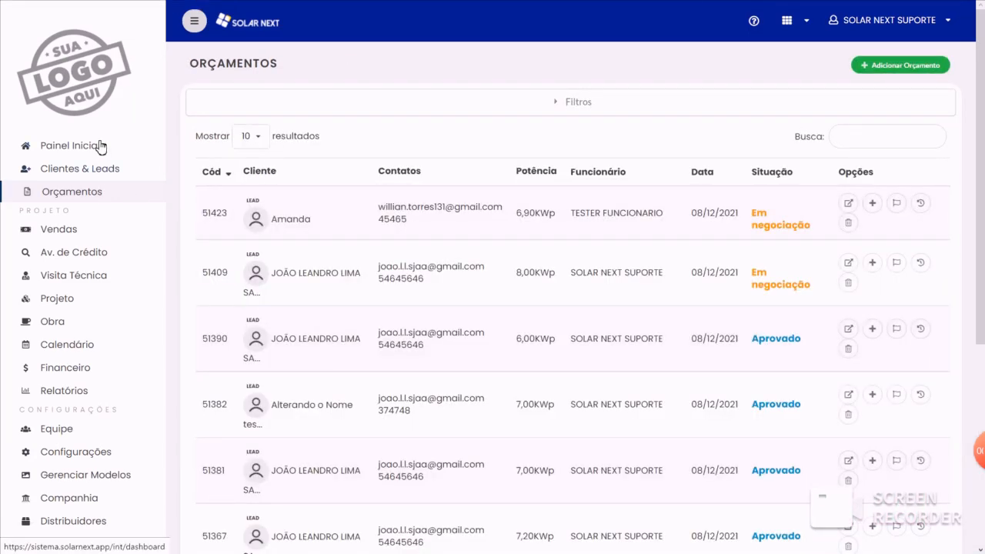
{"action": "left_click", "coordinate": [100, 146]}
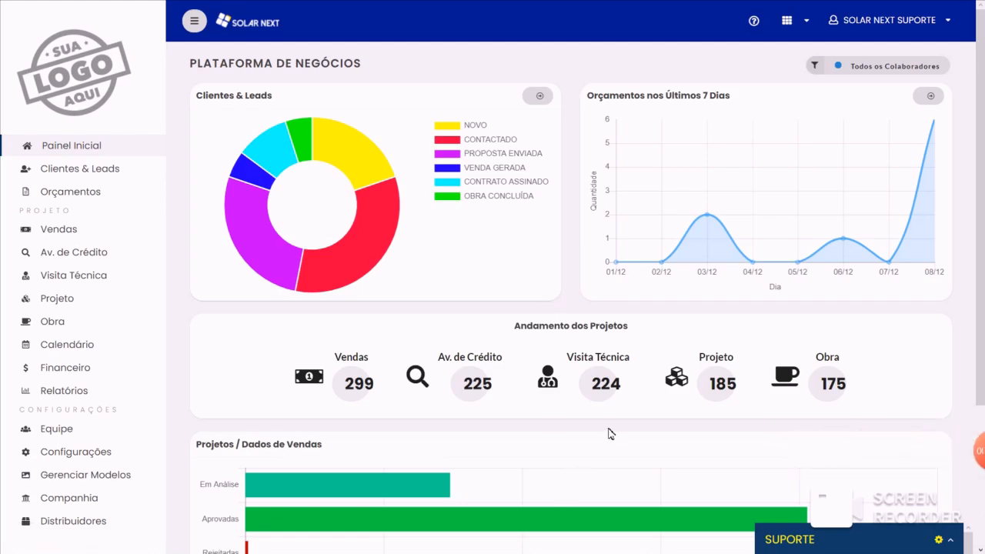
{"action": "key", "text": "super"}
{"action": "mouse_move", "coordinate": [618, 541]}
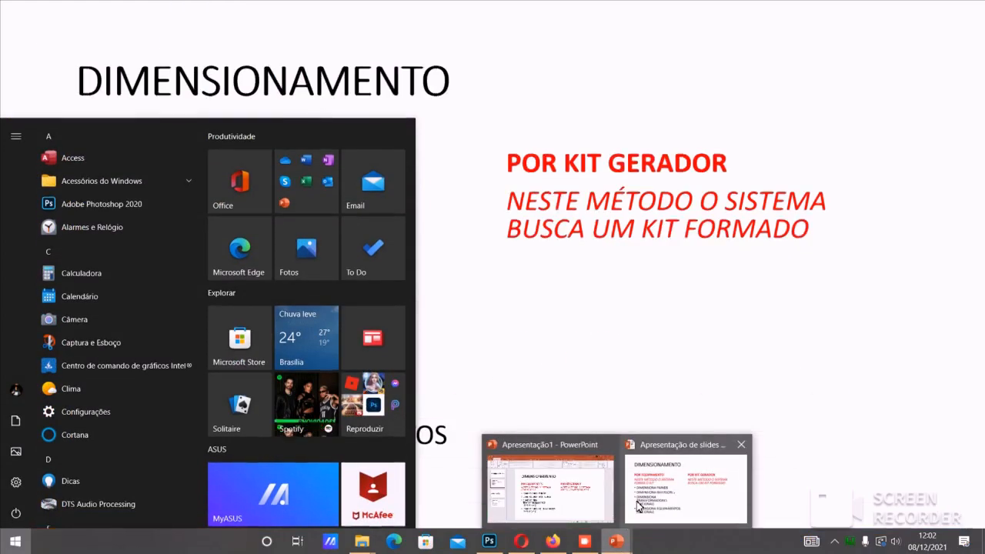